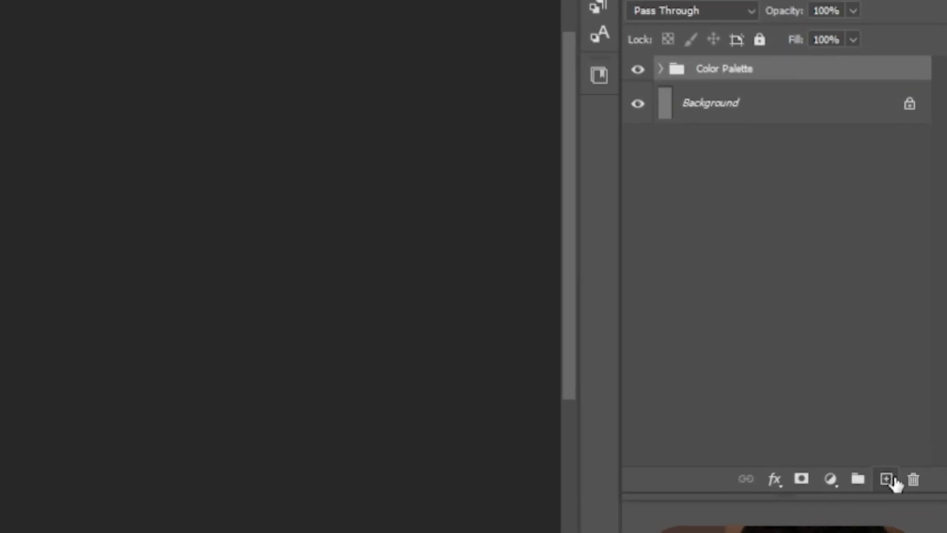
On a new layer, draw a rounded rectangle of about 755 × 687 px mid-canvas, filled with the palette's orange.
click(888, 399)
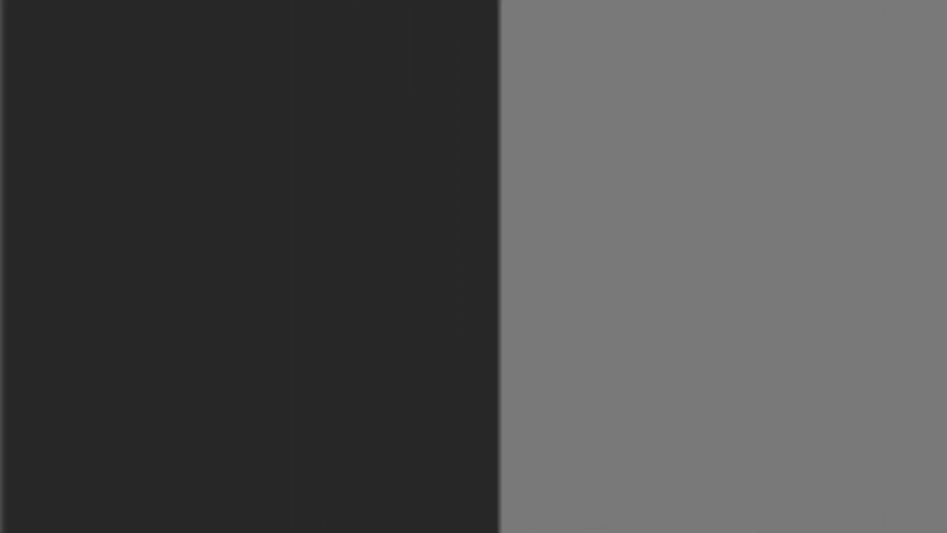
click(18, 195)
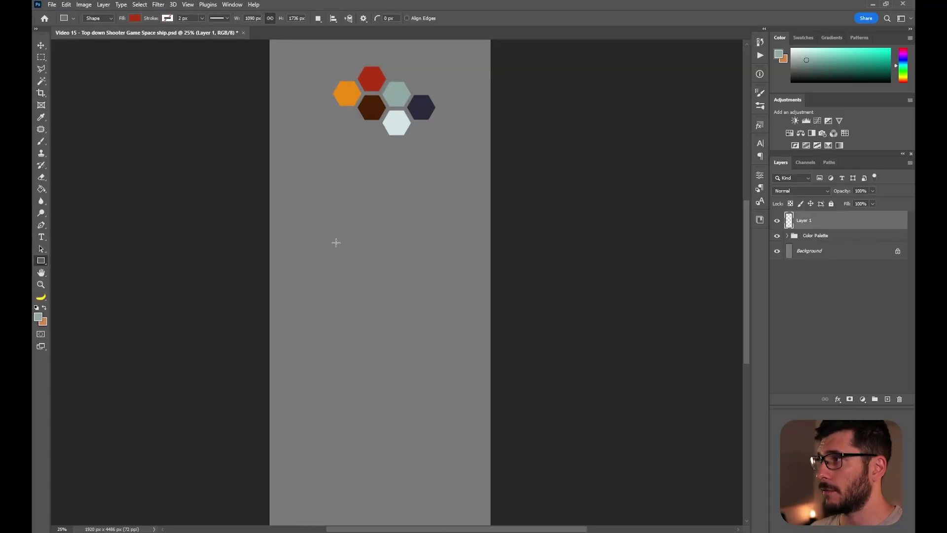
drag(511, 192, 652, 321)
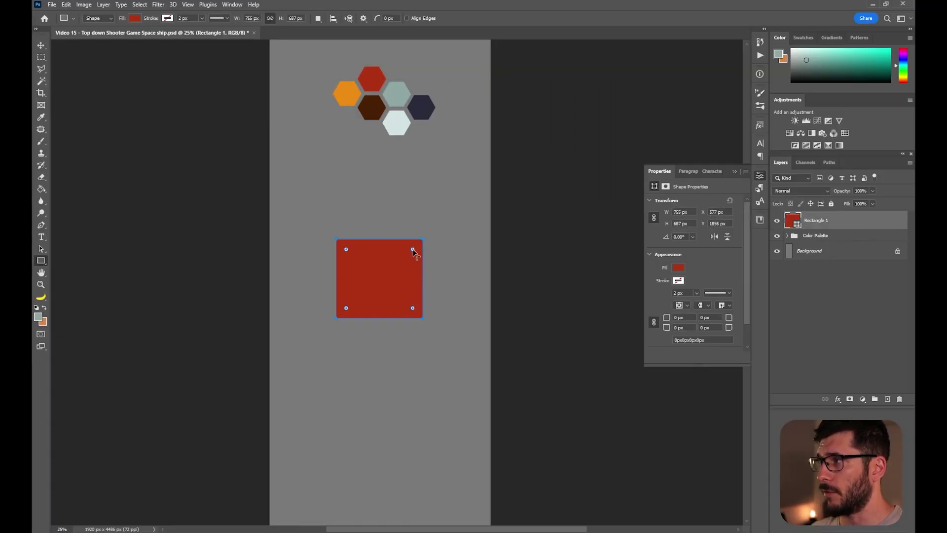
drag(413, 249, 408, 255)
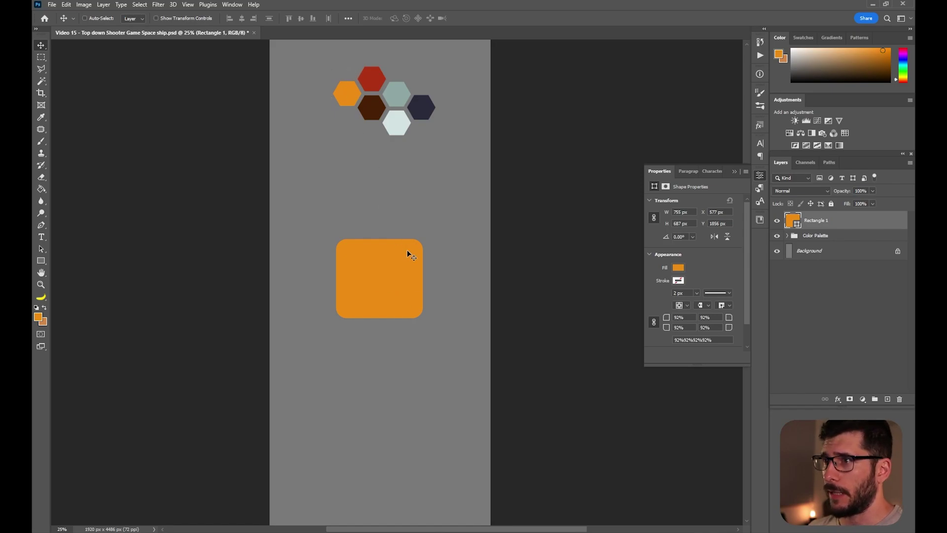
Reshape the orange rounded rectangle into a tall, narrow bar of about 351 × 1387 px.
drag(407, 250, 410, 250)
key(ctrl+t)
drag(383, 320, 388, 401)
key(Return)
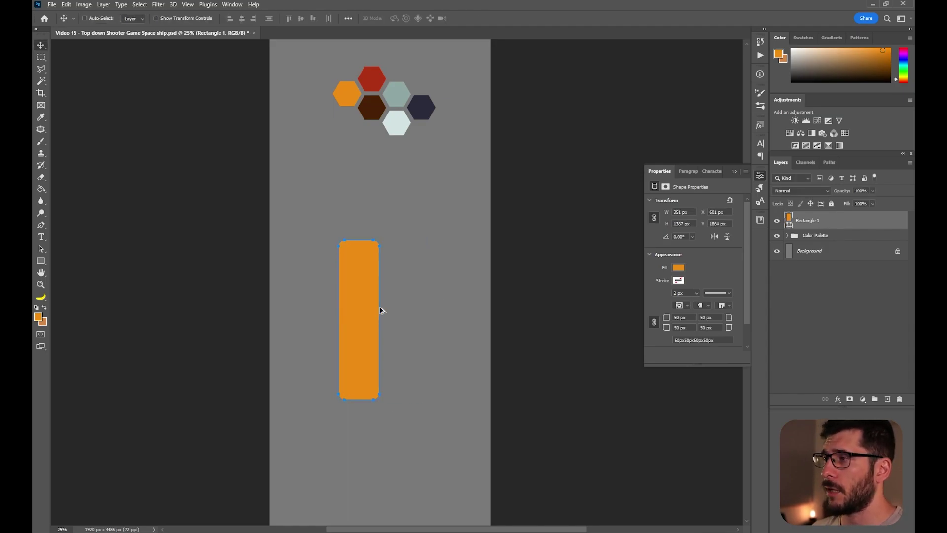
Duplicate the bar and transform the copy into a shorter trapezoid with a flared outer side, overlapping the original's left edge as a regular path.
drag(383, 308, 348, 318)
key(ctrl+j)
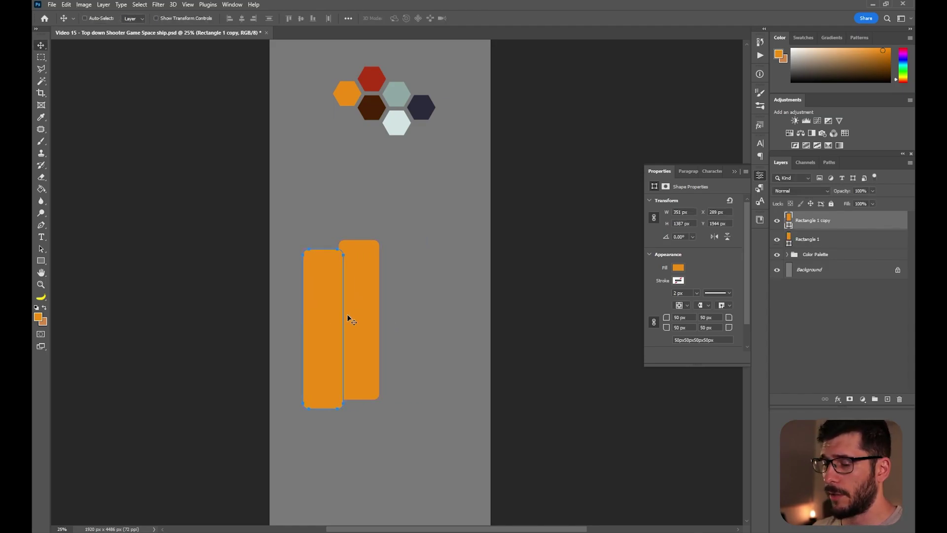
key(ctrl+t)
drag(323, 417, 323, 368)
drag(323, 254, 322, 270)
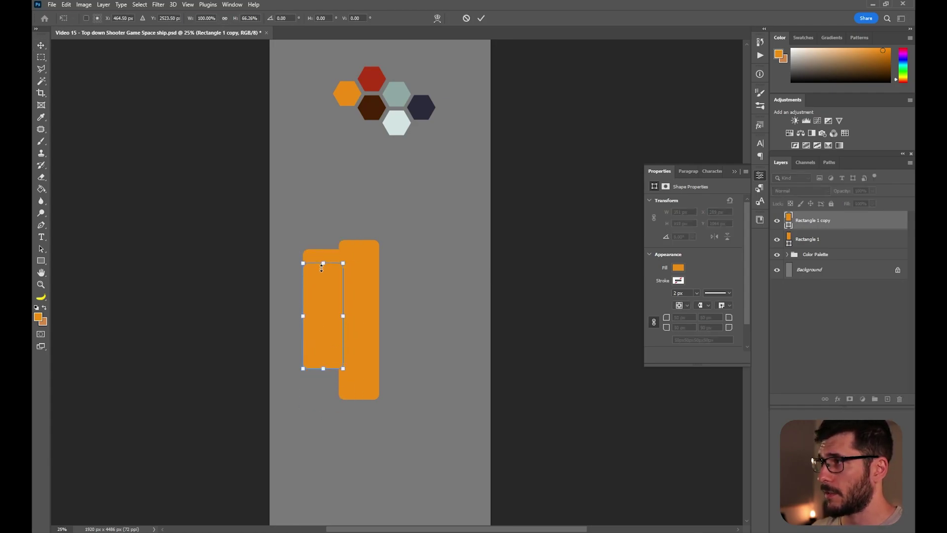
drag(322, 310, 327, 314)
drag(303, 260, 309, 258)
key(Return)
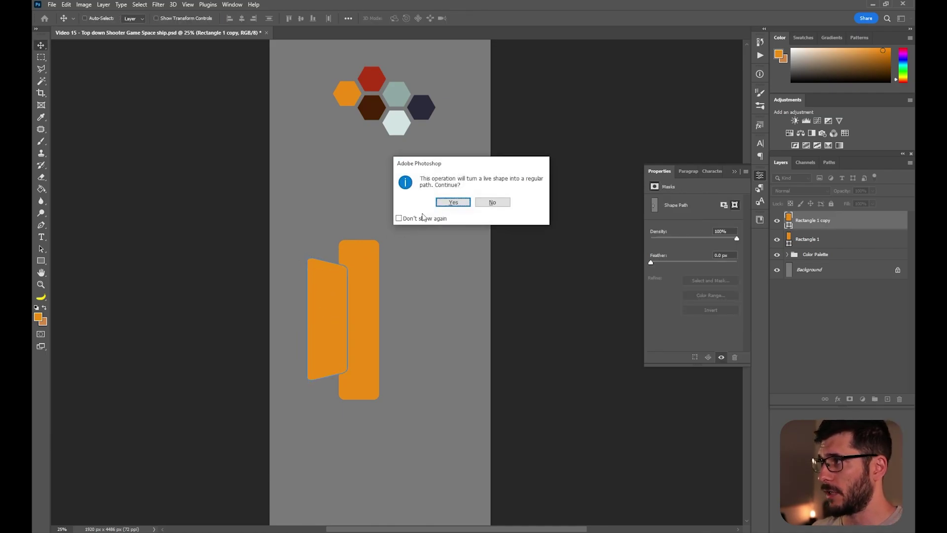
click(453, 203)
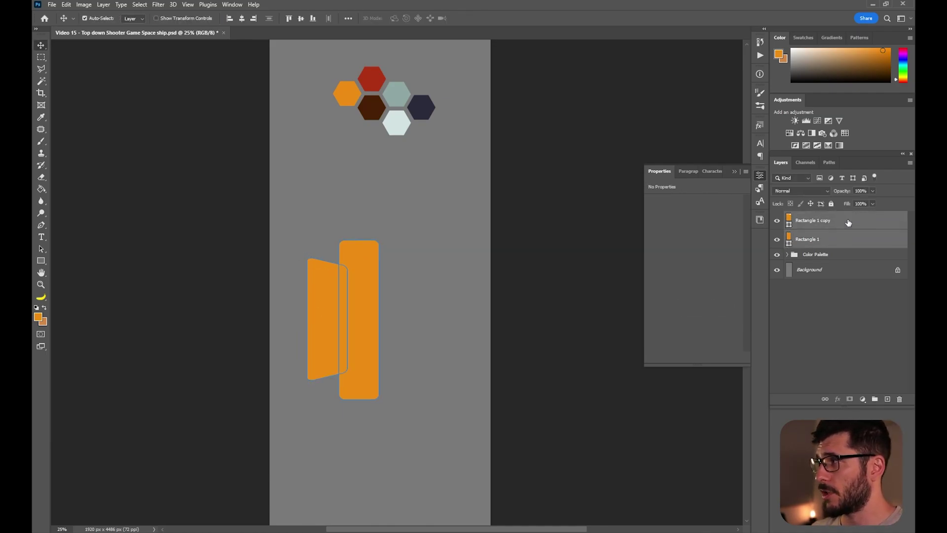
Merge the two shapes and subtract the trapezoid from the bar, reshaping the cutout into a shorter notch with angled ends.
key(ctrl+e)
key(a)
click(320, 287)
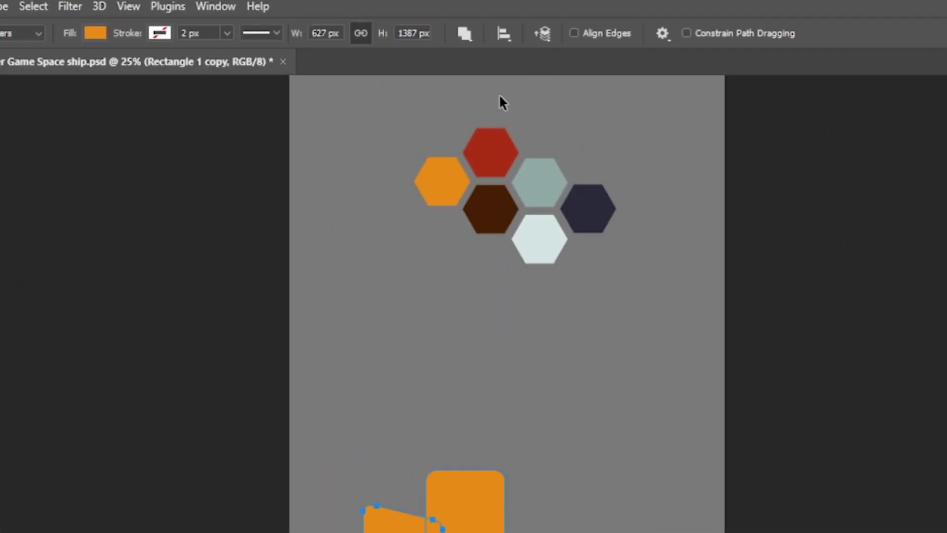
click(466, 37)
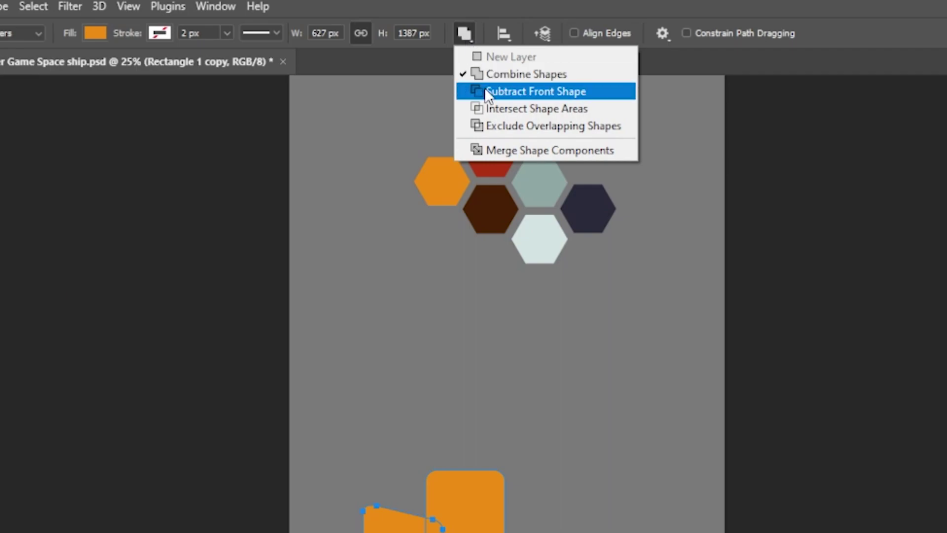
click(486, 91)
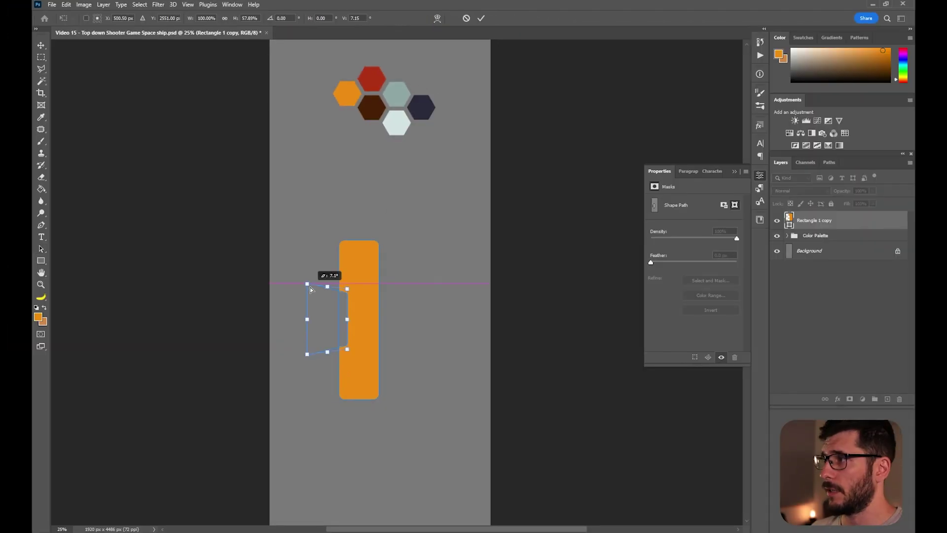
drag(311, 286, 327, 242)
key(Return)
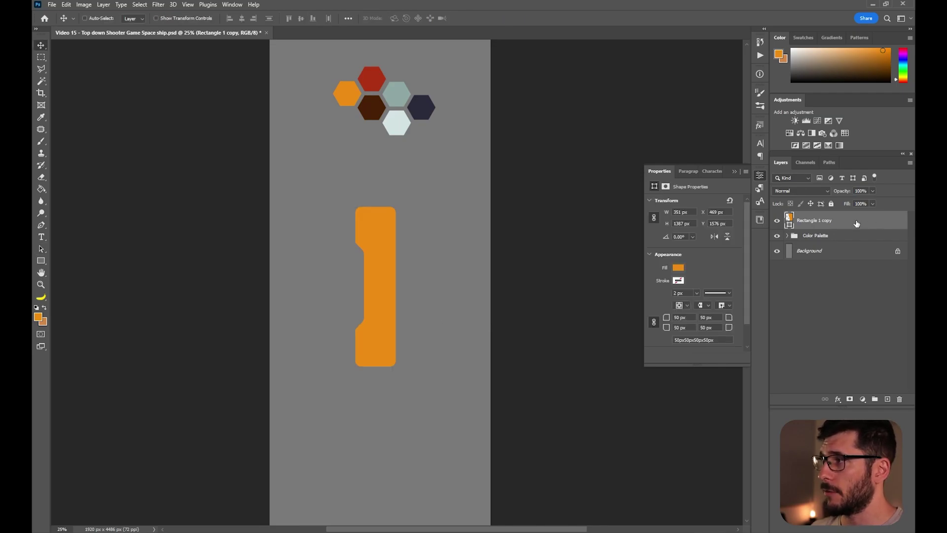
Enable a Gradient Overlay in the layer style of the notched bar.
double_click(856, 223)
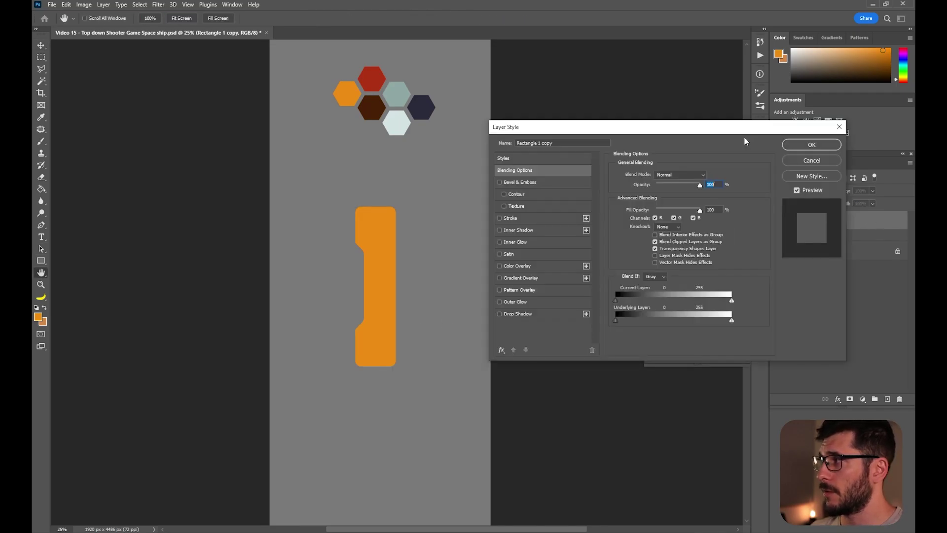
drag(744, 130, 753, 147)
click(535, 296)
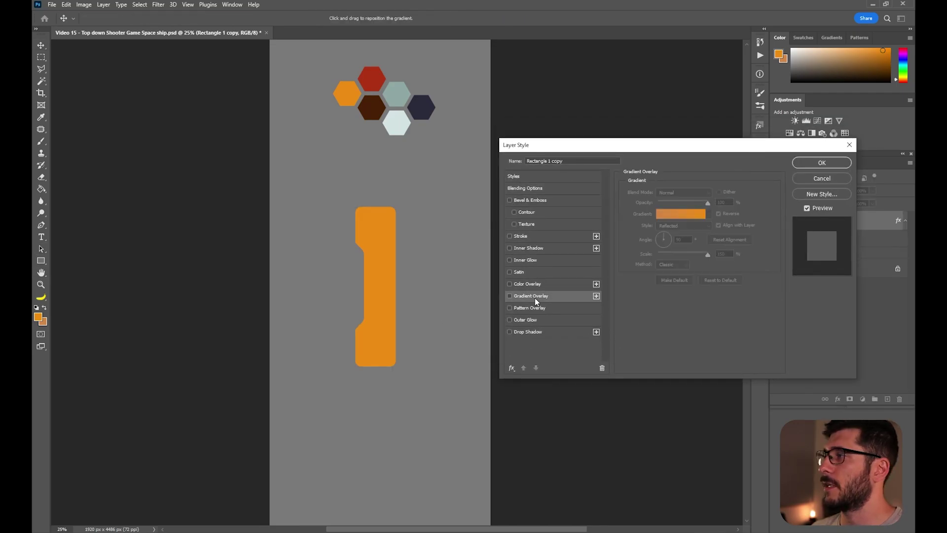
click(510, 297)
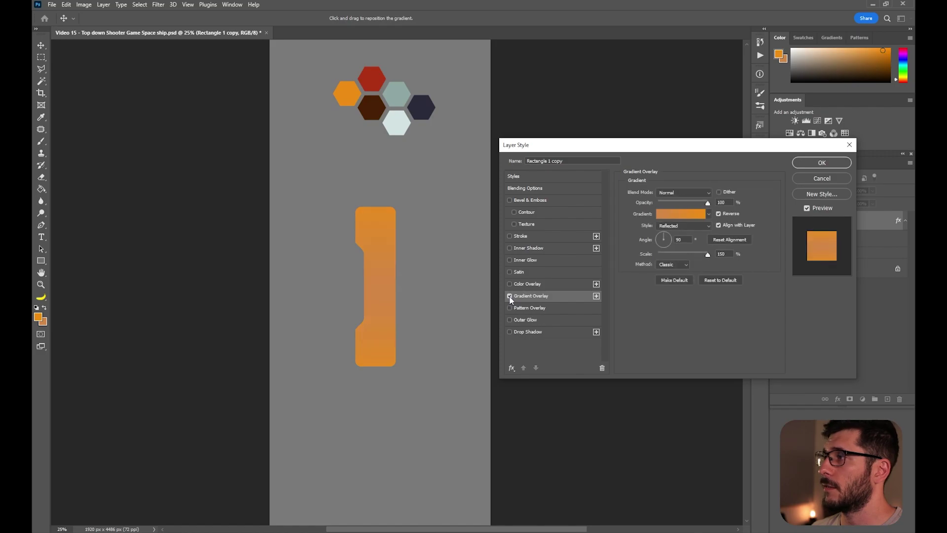
Edit the overlay's gradient, setting its end opacity stop to 0% and removing the end colour stop.
click(684, 214)
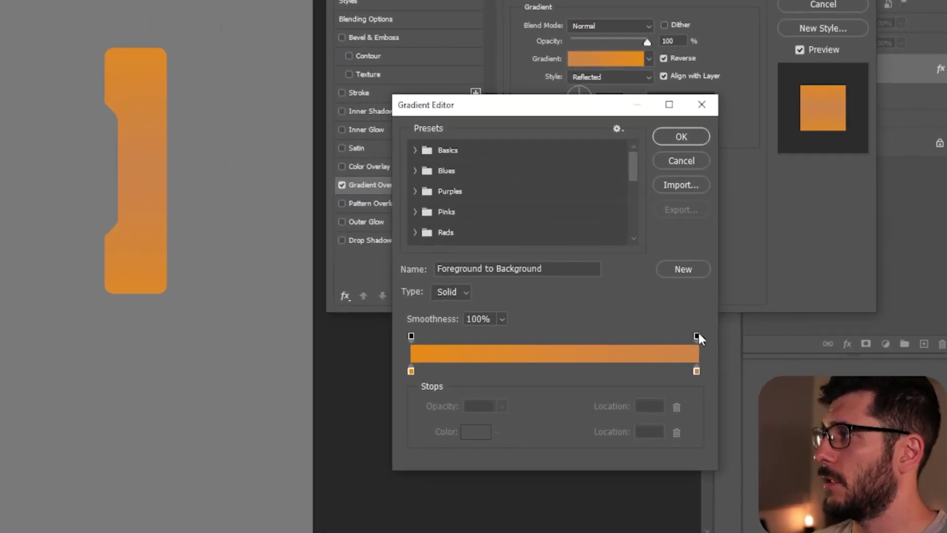
click(697, 336)
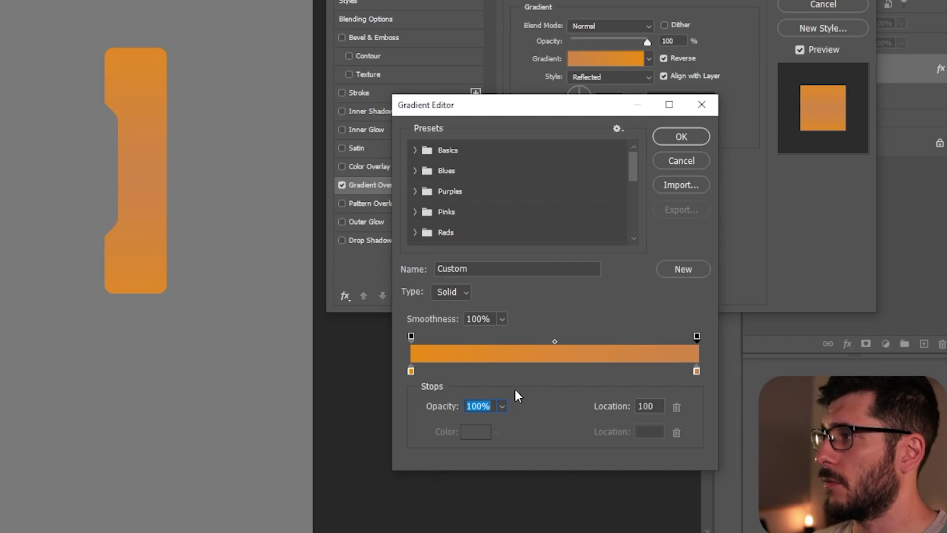
text(0)
key(Return)
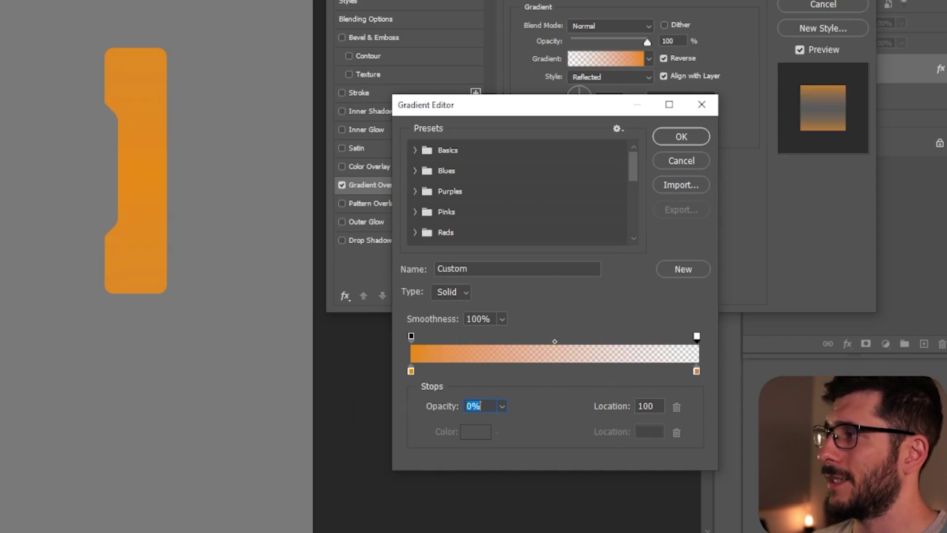
click(696, 371)
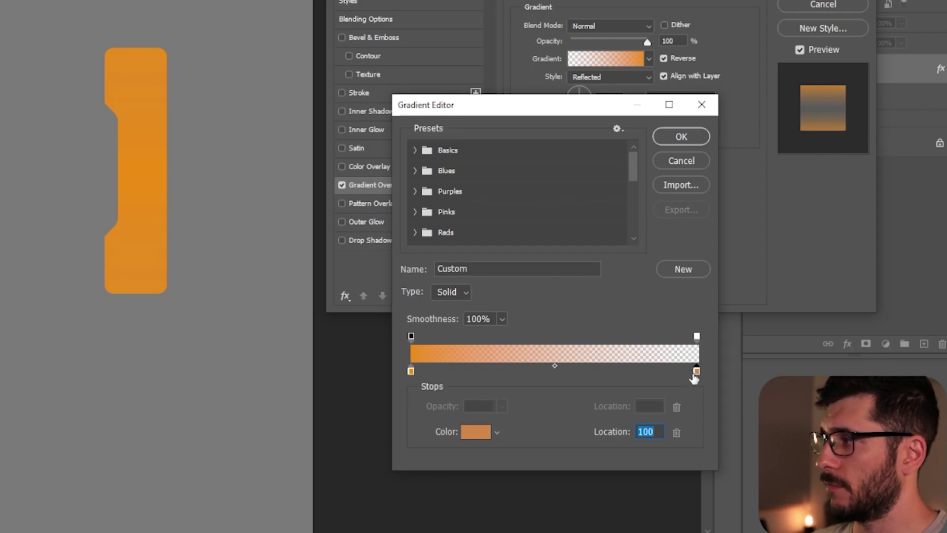
drag(696, 371, 700, 386)
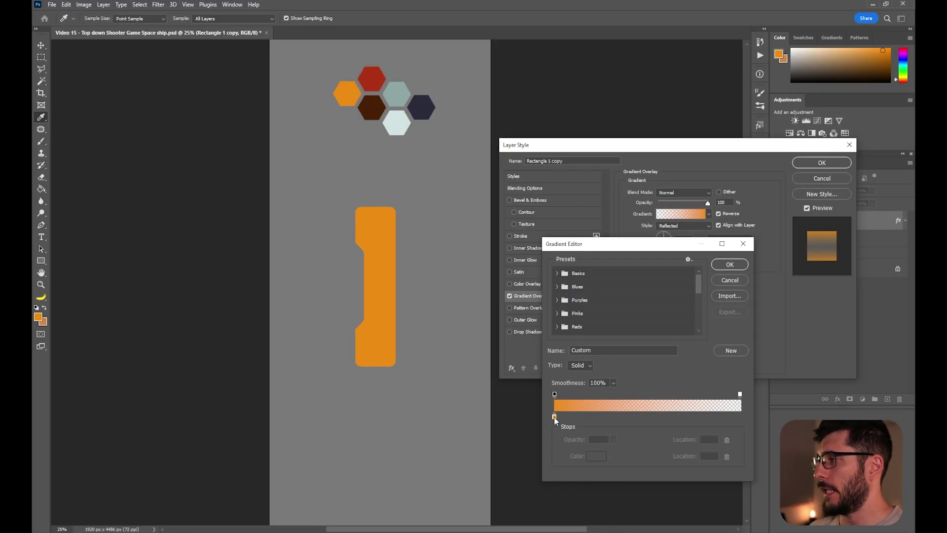
Set the gradient's remaining colour stop to the palette's dark brown and accept the edited gradient.
click(411, 371)
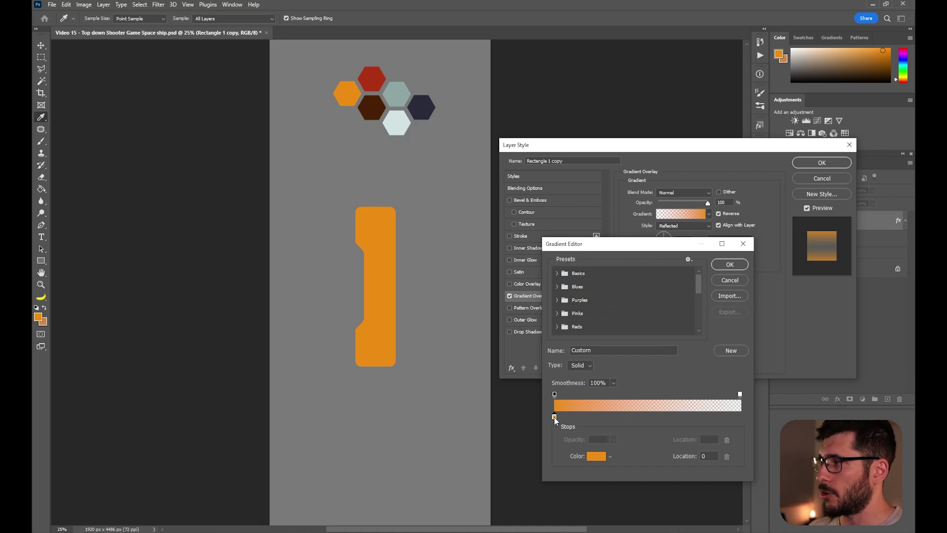
click(377, 104)
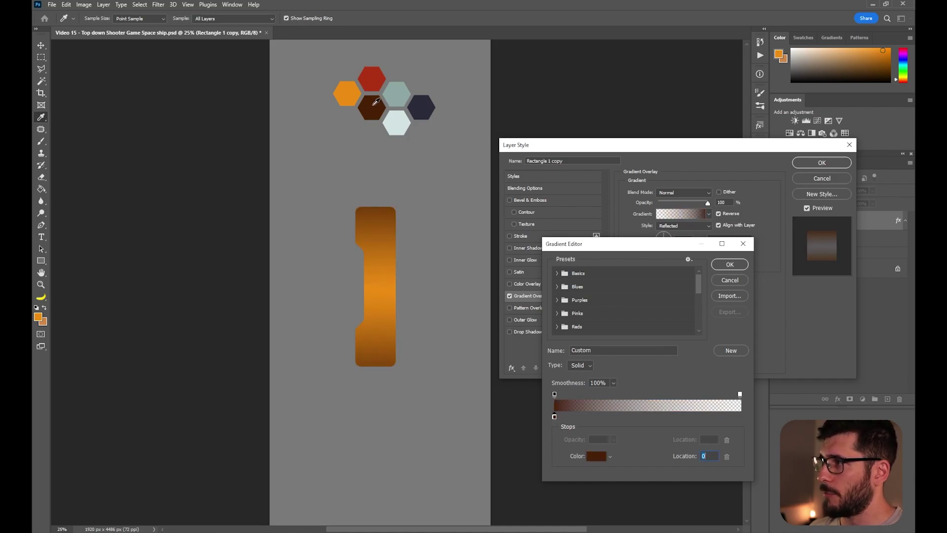
click(730, 264)
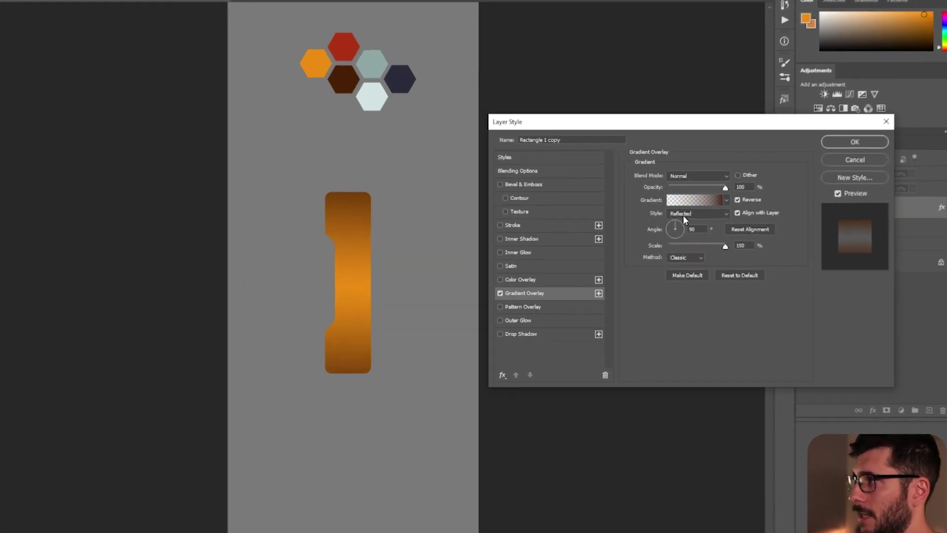
Change the gradient overlay's style to Linear, shift it to shade the bar's upper end, and set its scale to 84%.
click(725, 190)
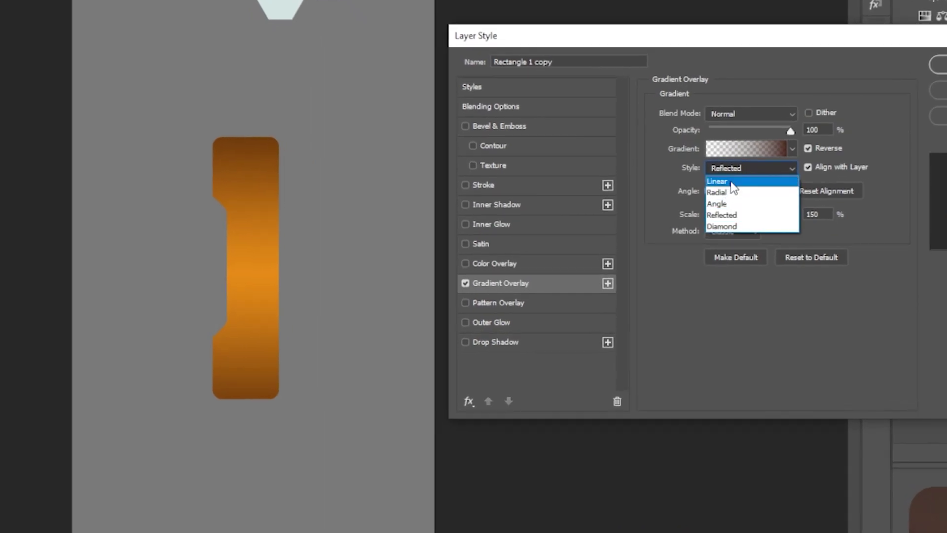
click(739, 181)
drag(316, 187, 320, 150)
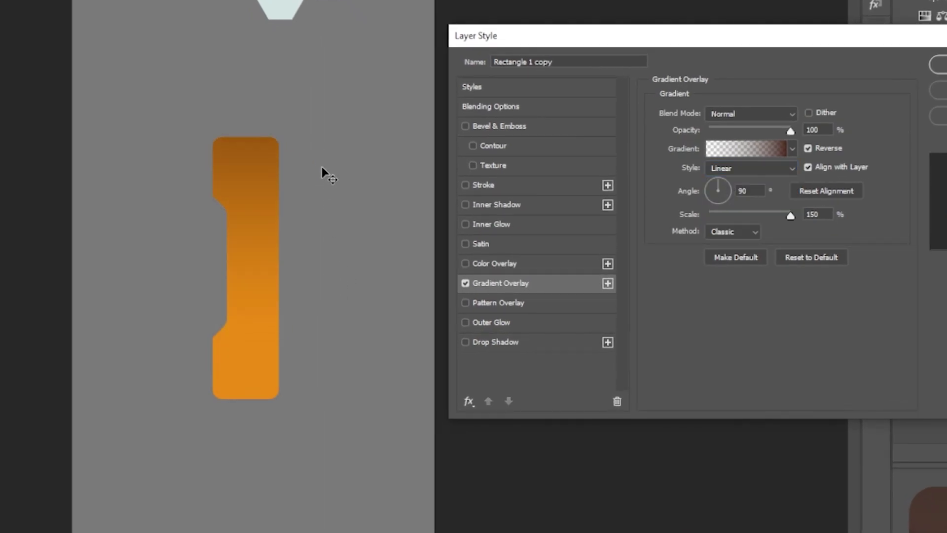
drag(768, 215, 728, 217)
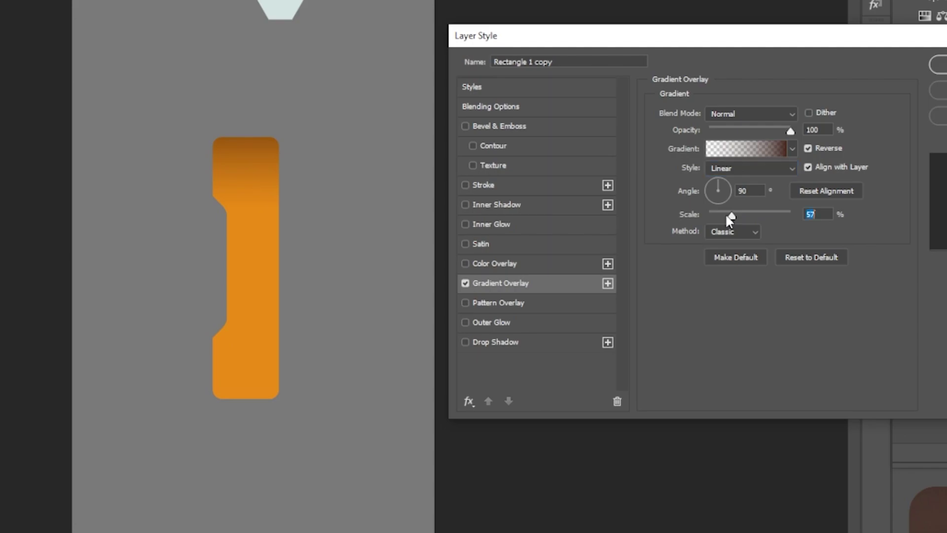
mouse_move(295, 226)
mouse_down()
mouse_move(298, 197)
mouse_move(301, 209)
mouse_up()
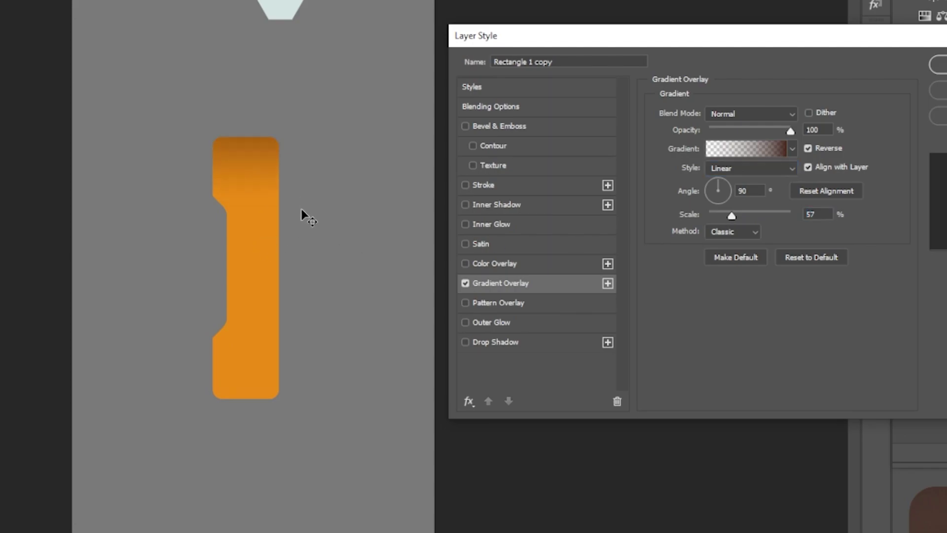
drag(742, 218, 750, 213)
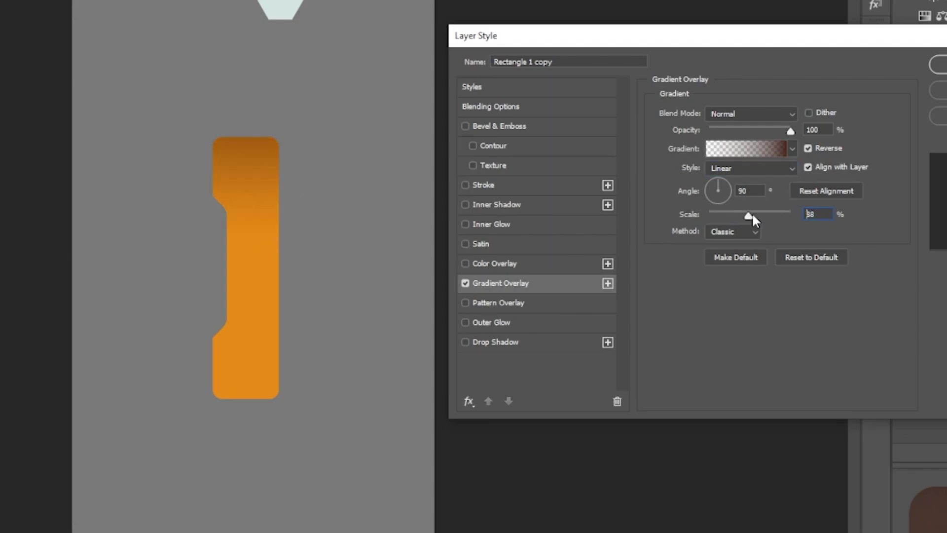
Duplicate the gradient overlay and shade the bar's lower end with it, using an angle of -90° and a scale of 53%.
click(607, 283)
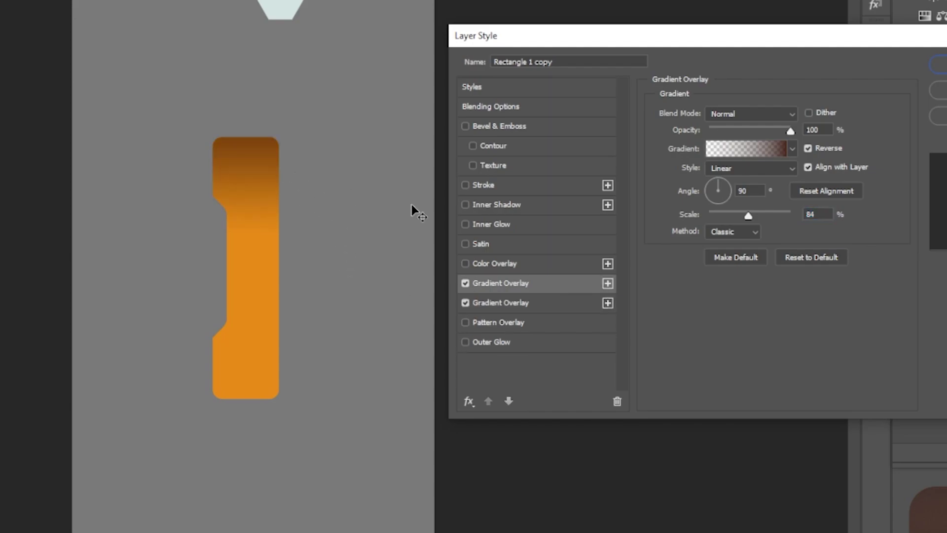
click(718, 198)
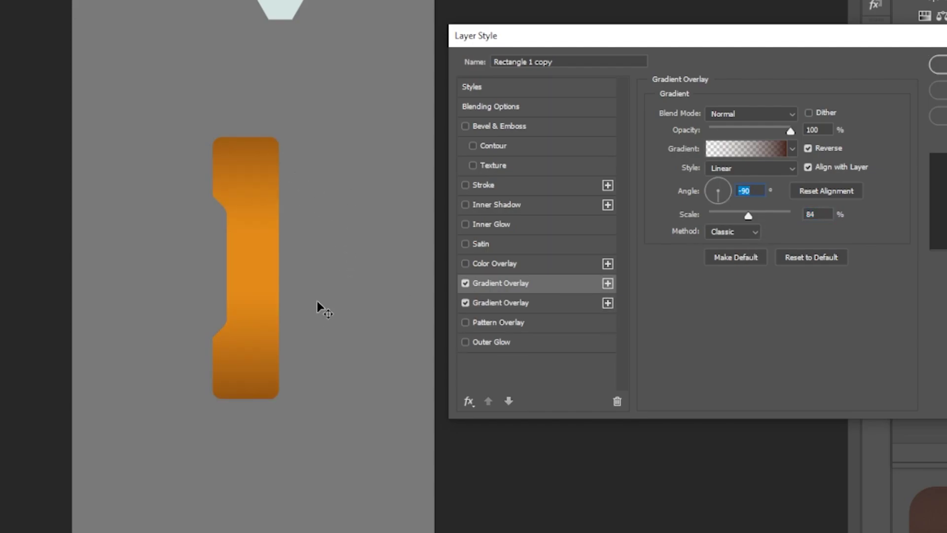
drag(742, 220, 729, 215)
drag(279, 330, 291, 305)
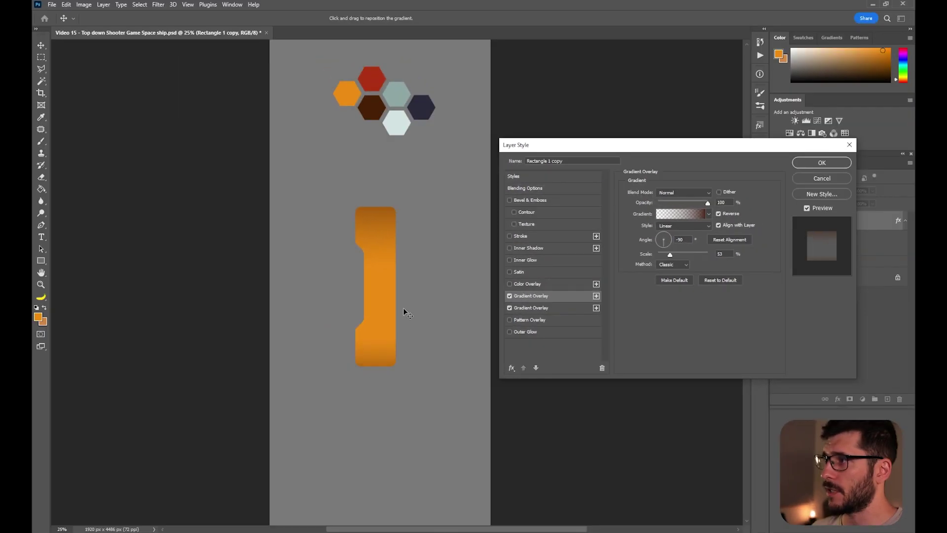
Add a third gradient overlay to the panel and set its gradient's colour stop to a light yellow.
click(529, 309)
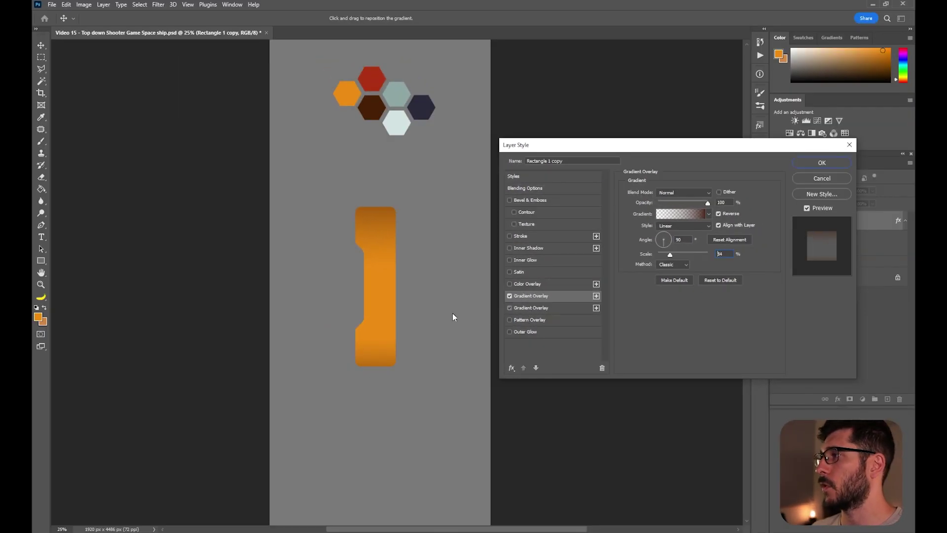
click(596, 296)
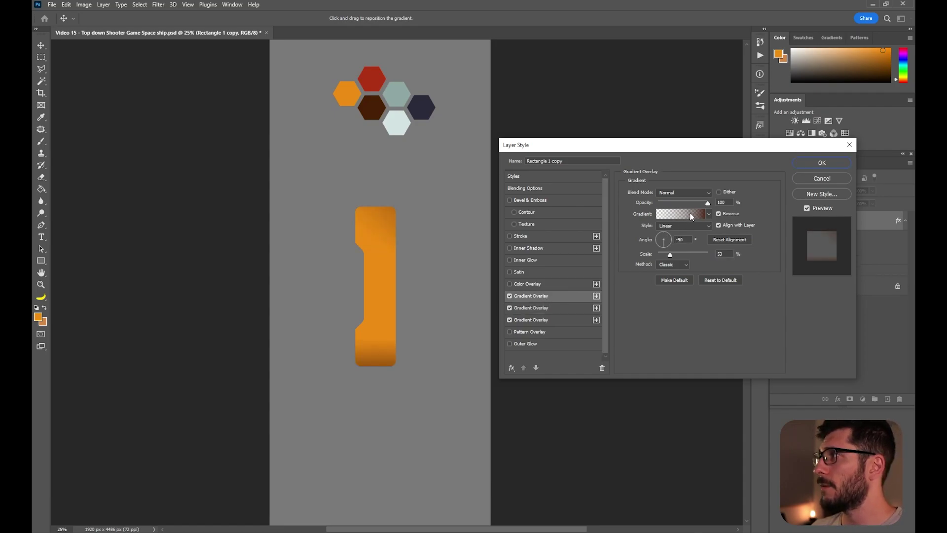
click(681, 213)
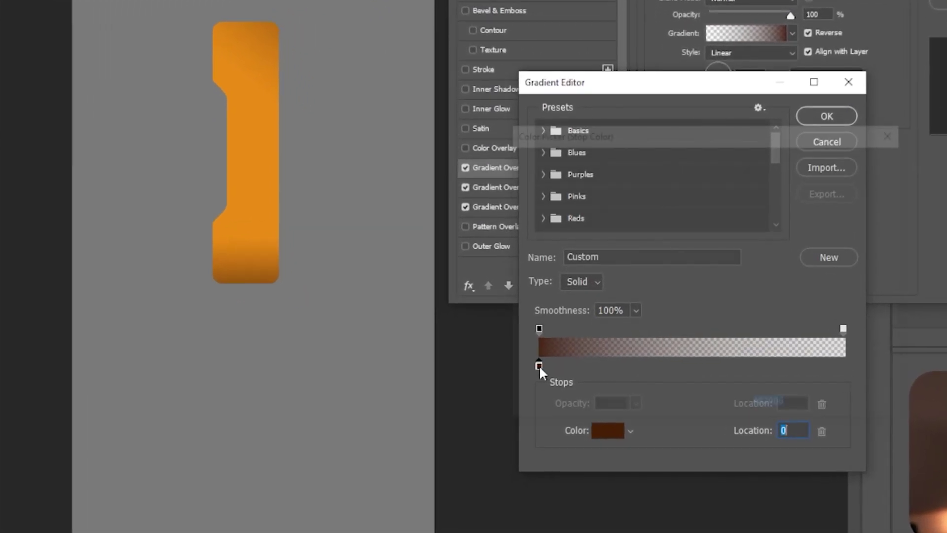
double_click(552, 412)
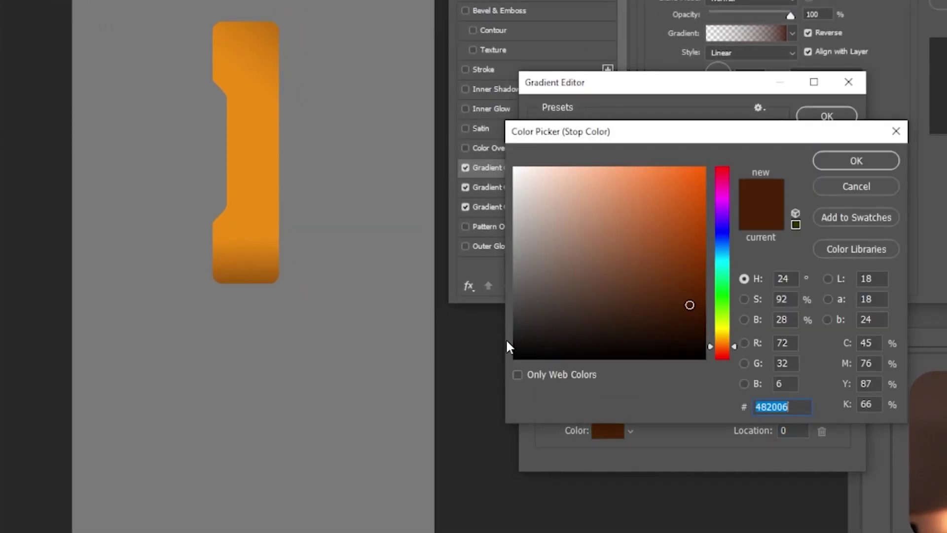
text(ed8d12)
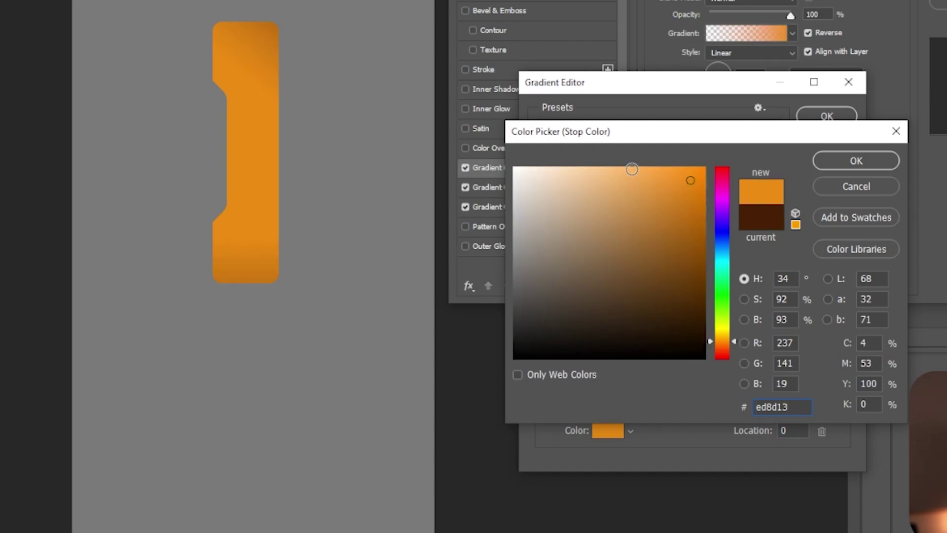
click(626, 174)
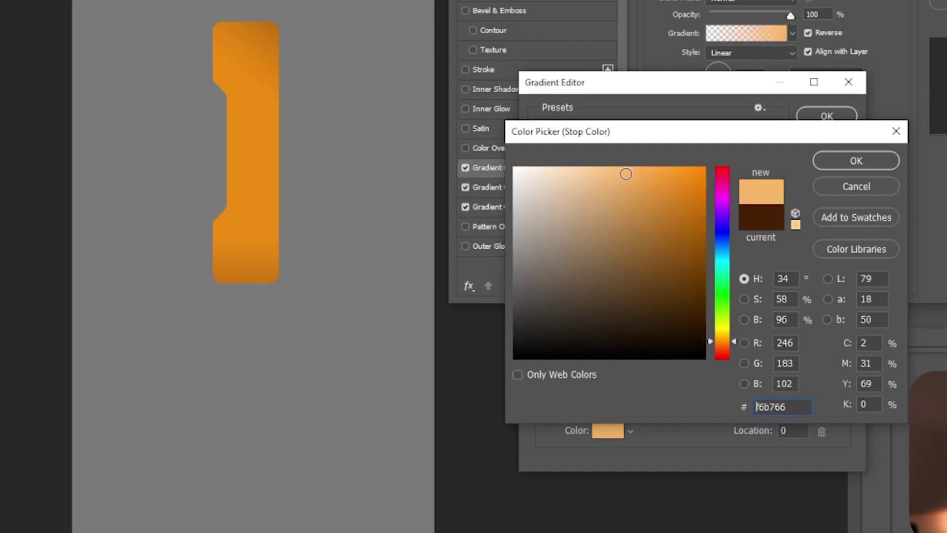
click(721, 336)
click(880, 163)
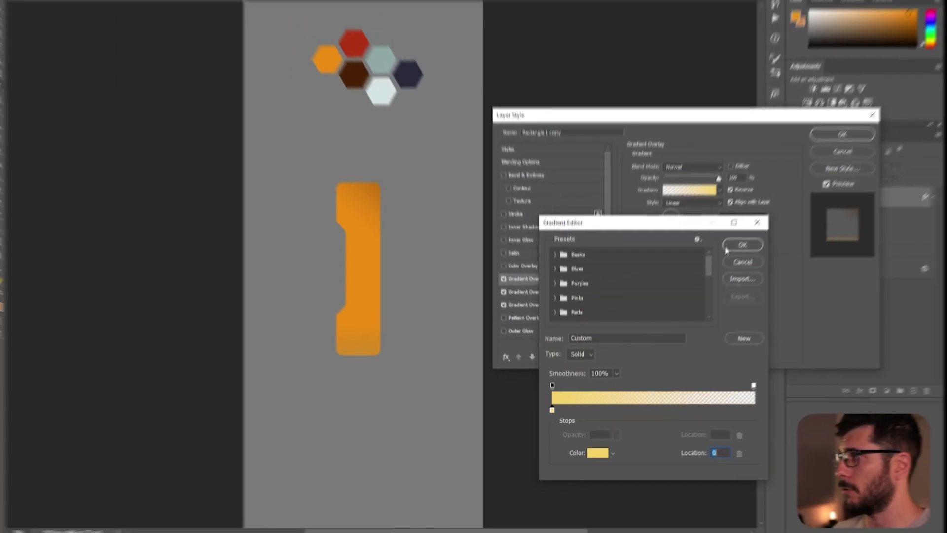
click(827, 116)
Make the yellow overlay a non-reversed Radial highlight at the panel's upper left, with a 90° angle, 122% scale and Perceptual method.
drag(277, 164, 273, 0)
drag(392, 196, 395, 214)
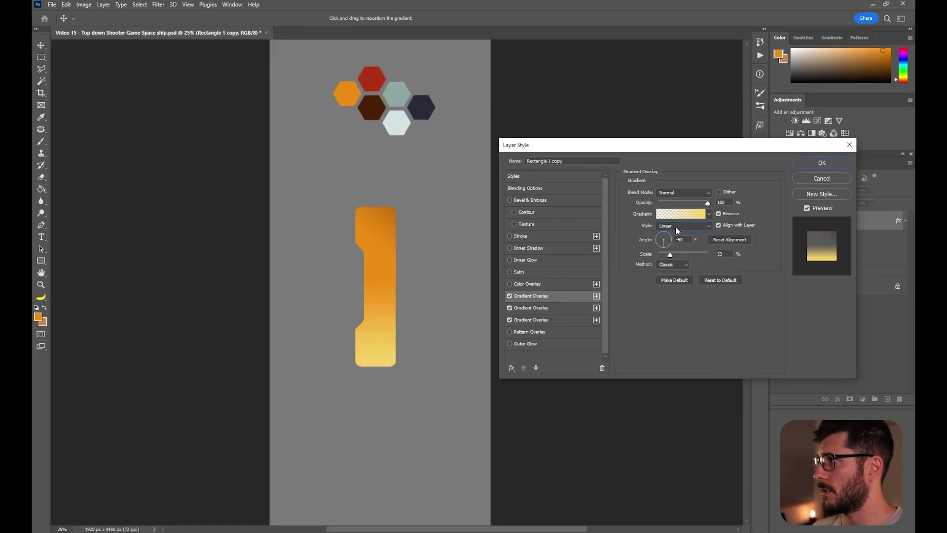
click(678, 231)
click(674, 243)
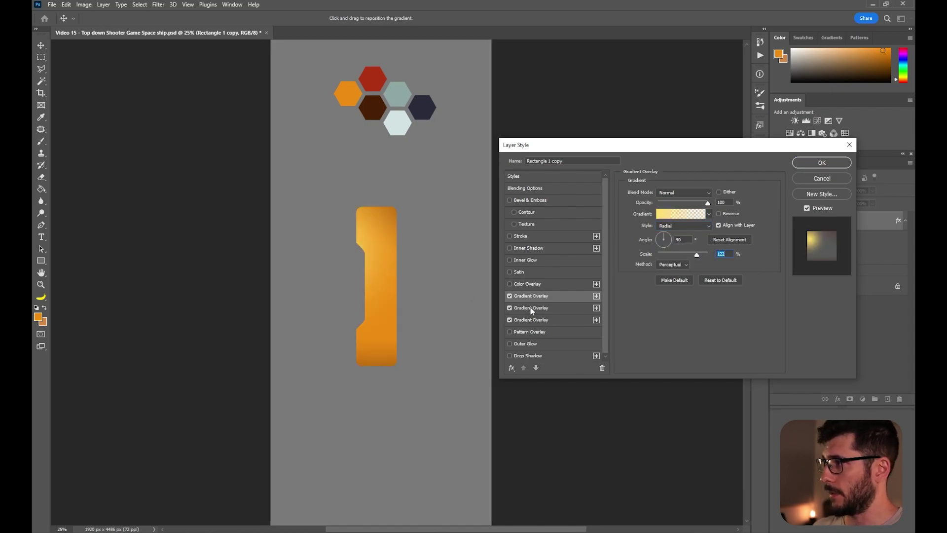
Duplicate the radial highlight at 45% opacity and 68% scale, place it near the lower notch, and accept the layer style.
click(596, 296)
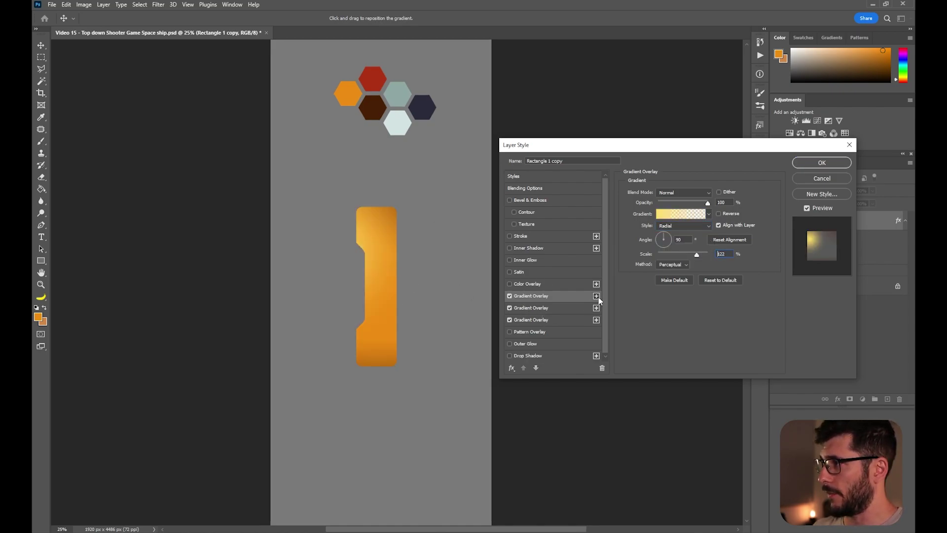
click(673, 255)
drag(390, 343, 412, 322)
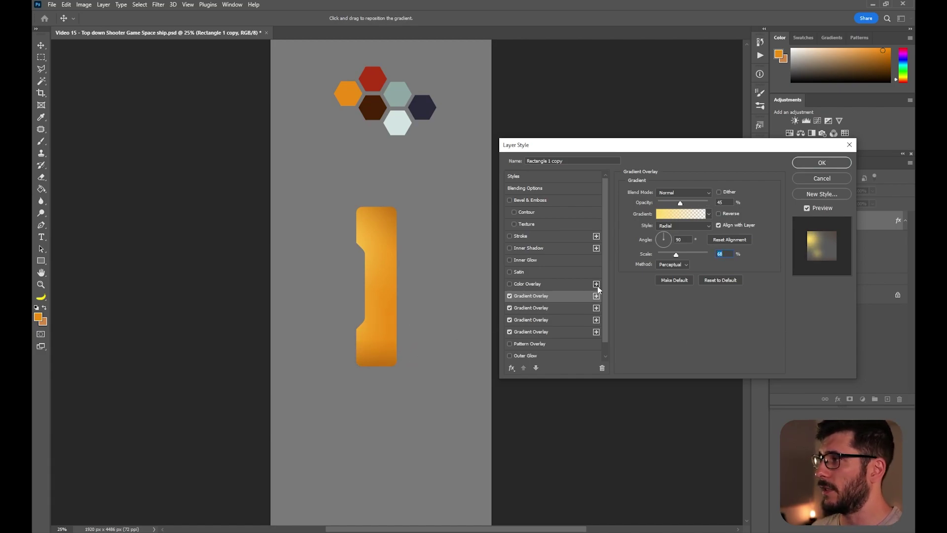
click(817, 164)
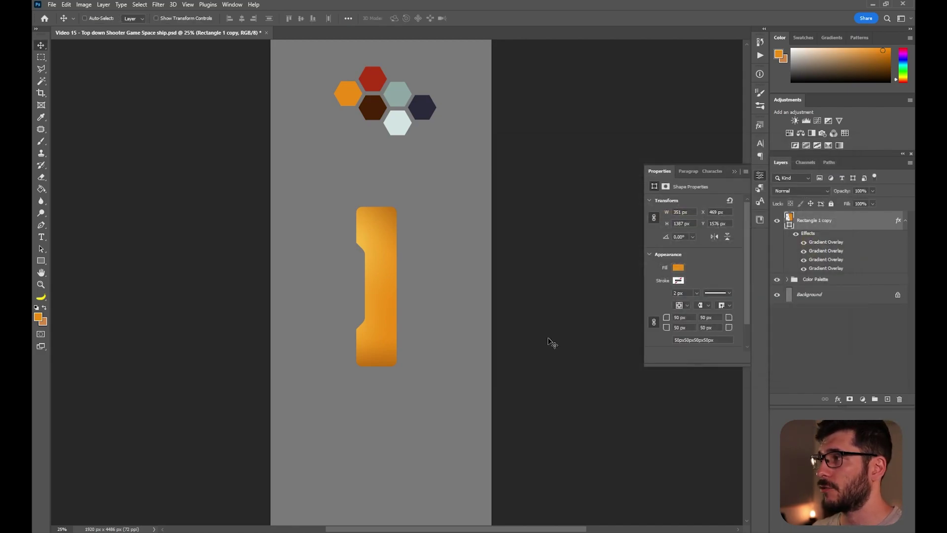
Enable Blend Interior Effects as Group in the panel layer's blending options and accept.
key(ctrl+plus)
key(ctrl+plus)
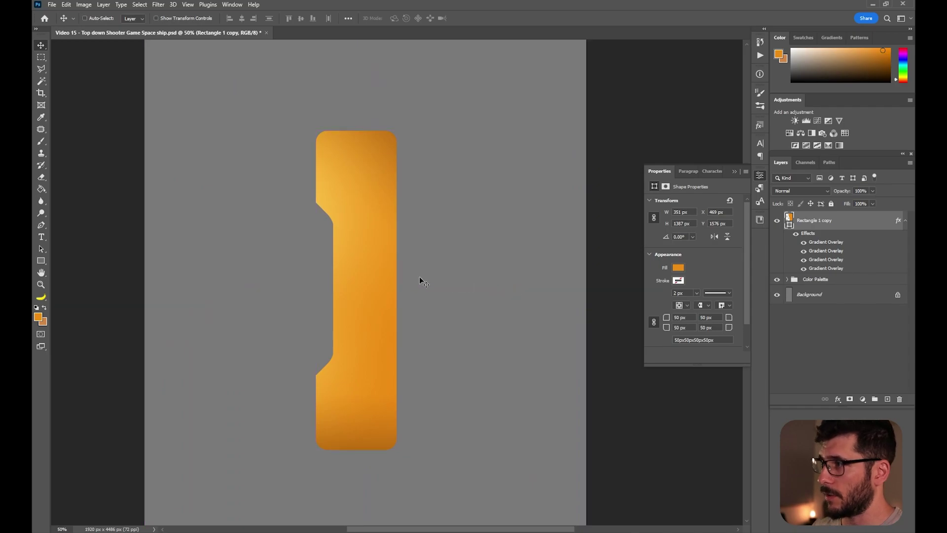
double_click(848, 248)
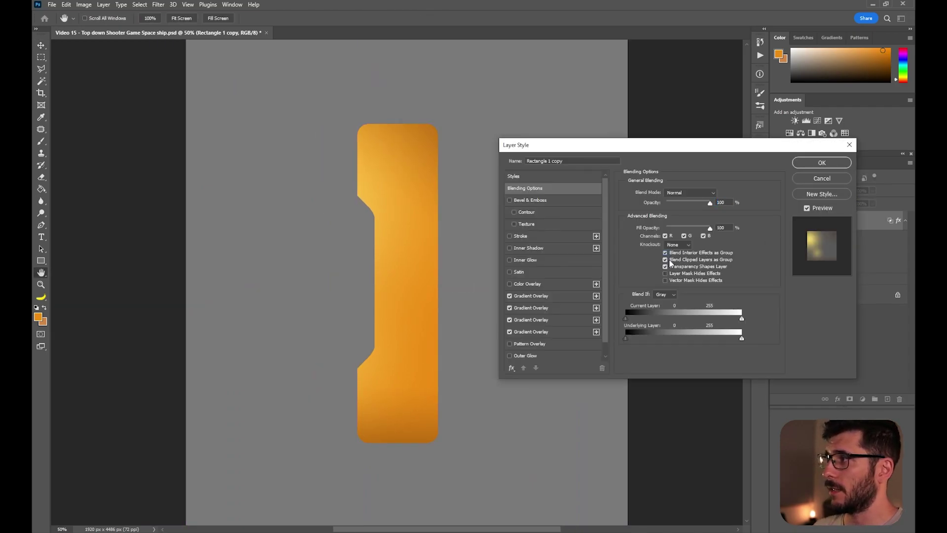
click(838, 163)
Draw a rectangle about 336 × 475 px overlapping the panel's lower-right corner.
right_click(41, 261)
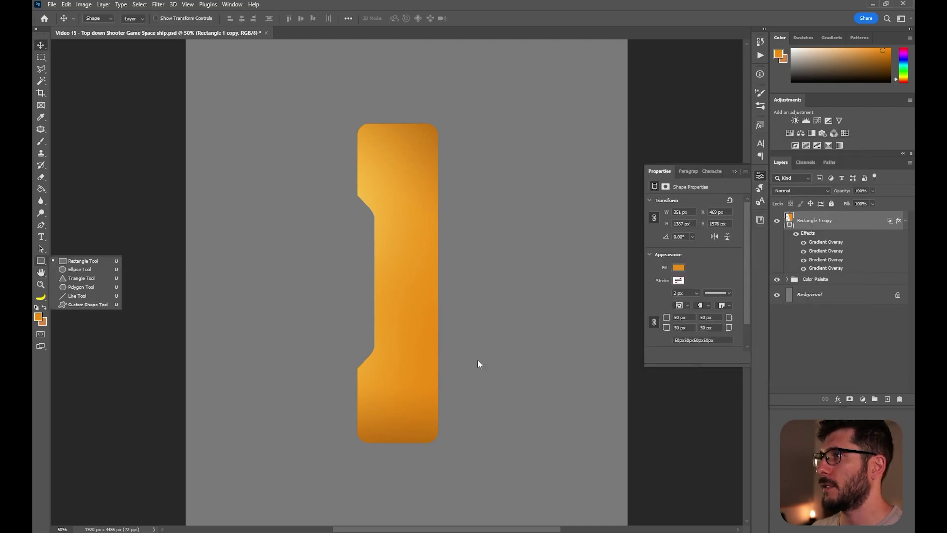
click(79, 261)
drag(394, 365, 472, 473)
scroll(434, 420, down, 1)
key(v)
drag(435, 402, 438, 404)
Remove the rectangle's fill, give it a dark brown stroke, and clip it to the panel layer.
key(a)
click(678, 268)
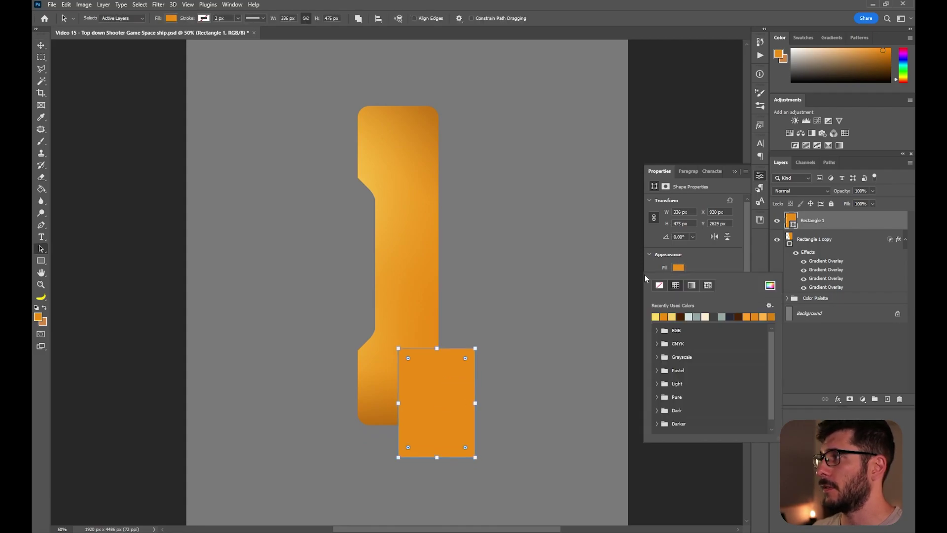
click(659, 286)
click(679, 280)
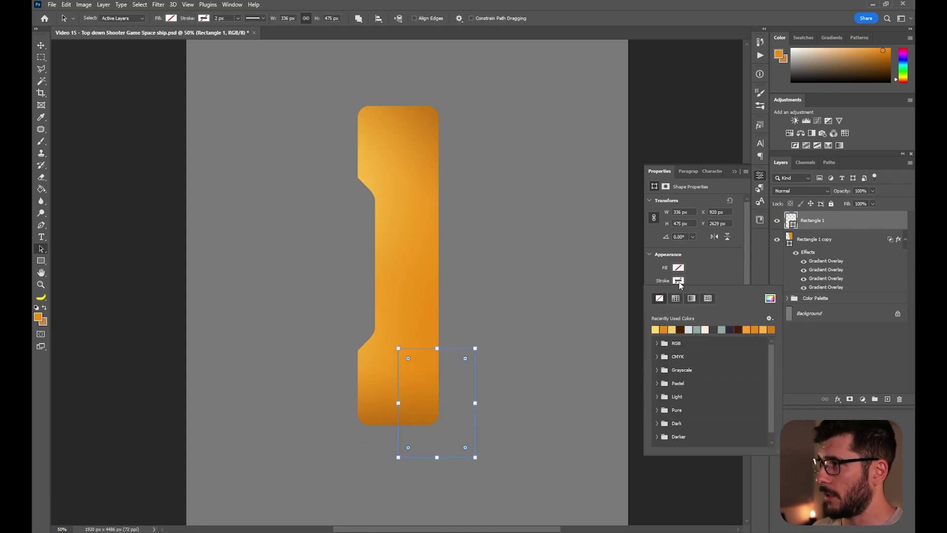
click(681, 329)
key(v)
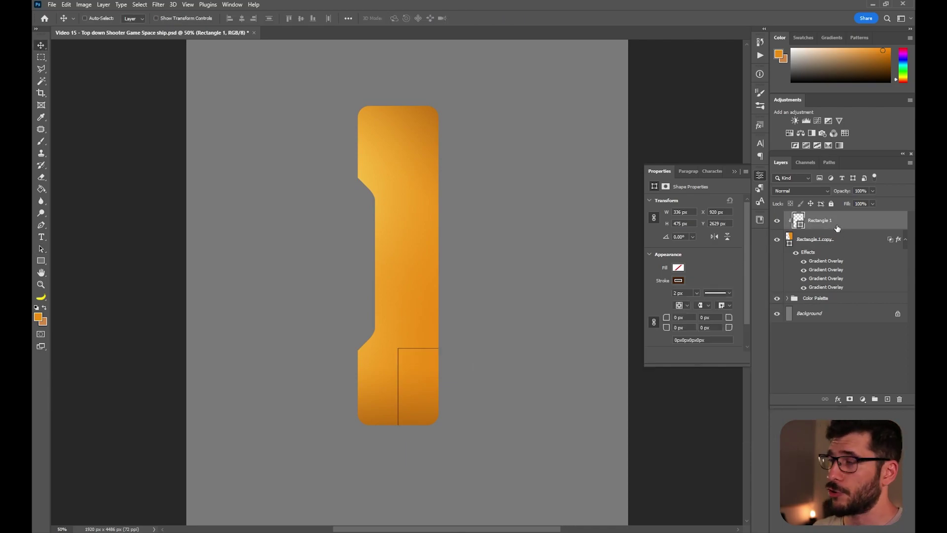
Round all four corners of the clipped rectangle to a 111 px radius.
key(a)
key(v)
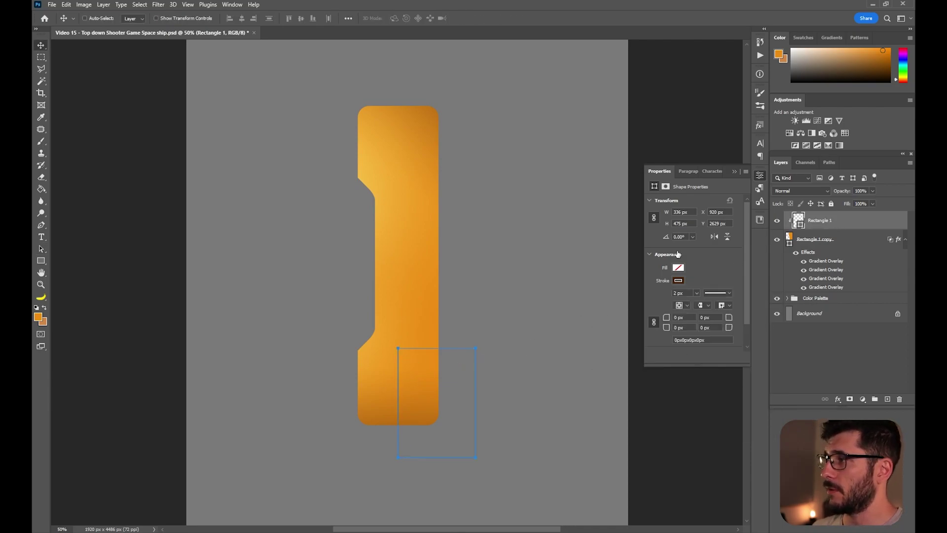
key(a)
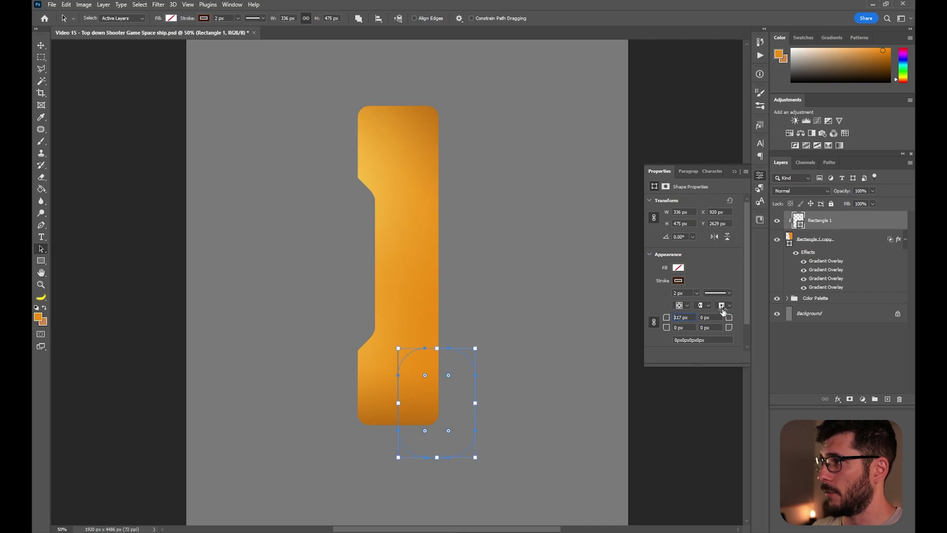
key(Return)
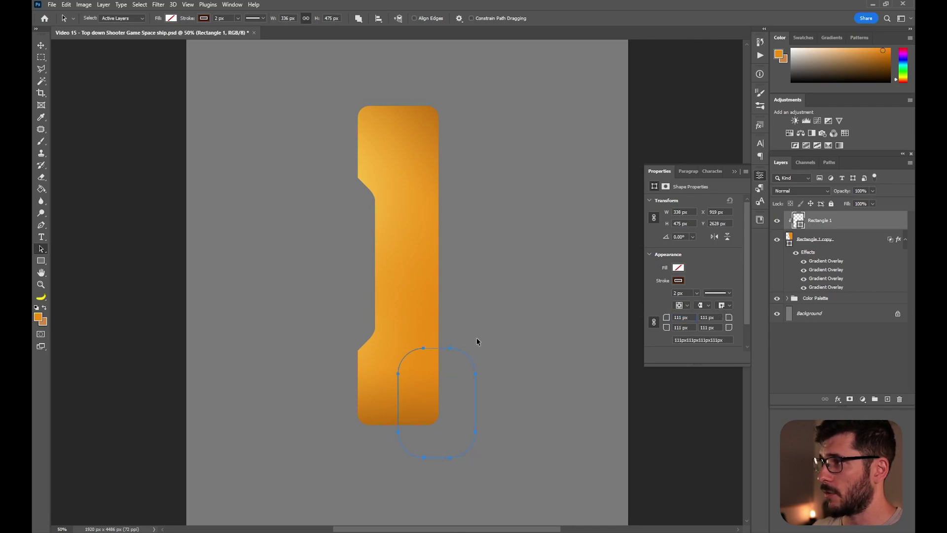
key(v)
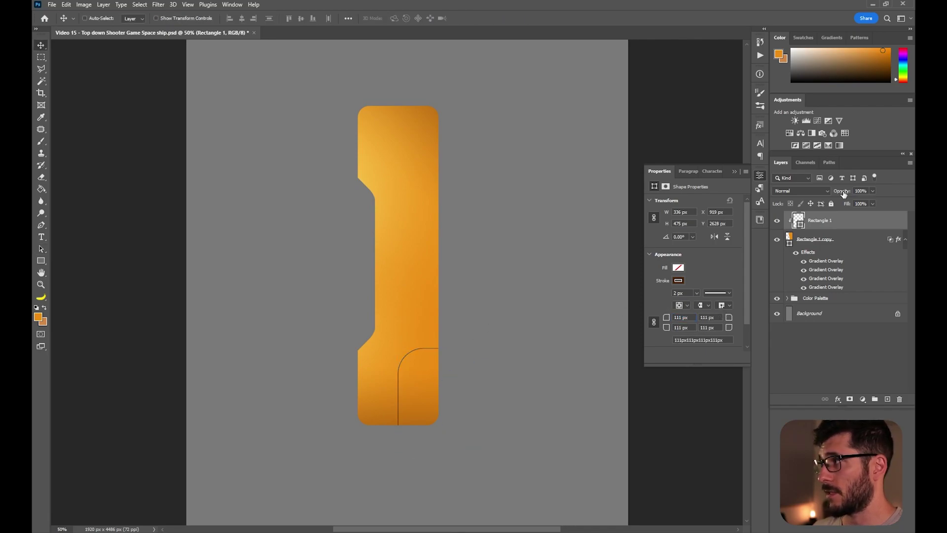
Lighten the rounded rectangle's stroke colour to the medium brown 864820.
click(678, 280)
click(739, 308)
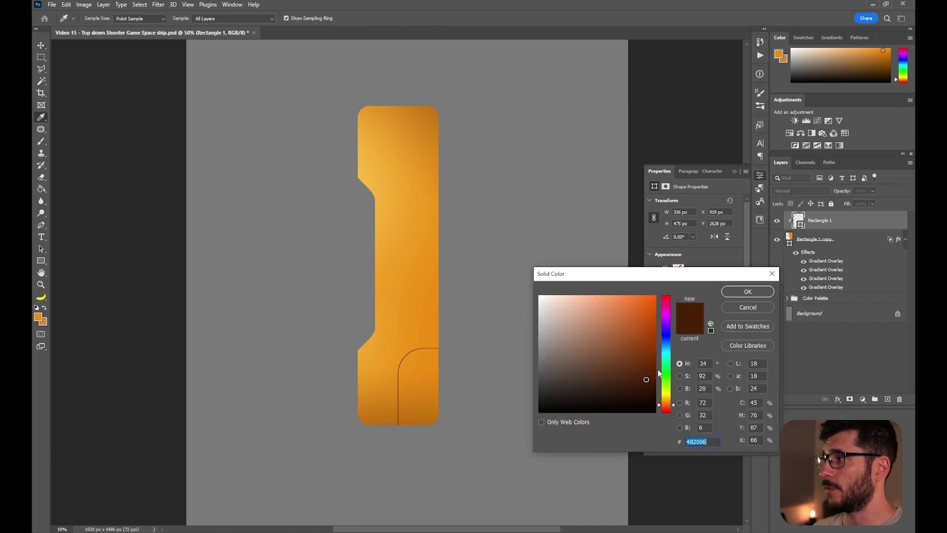
drag(637, 367, 626, 338)
key(Return)
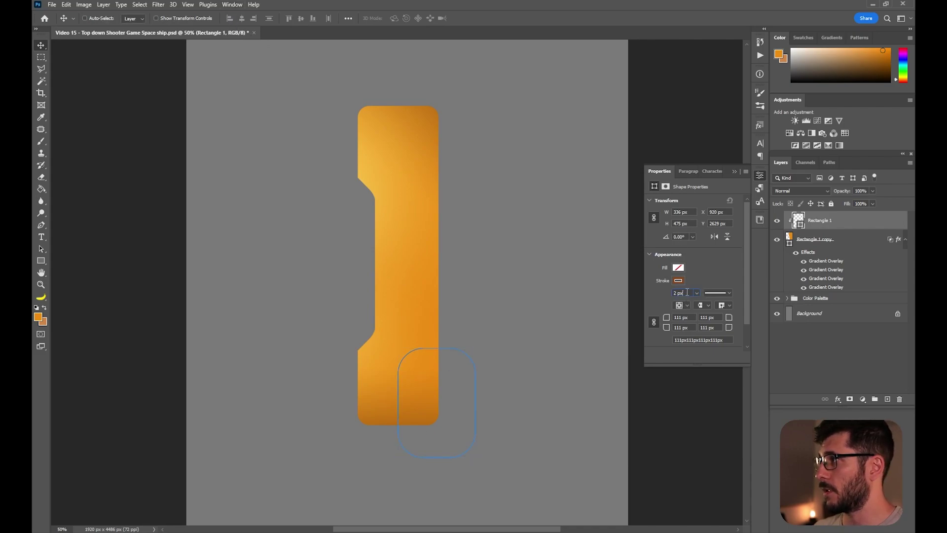
Set the rounded rectangle's stroke width to 8 px.
text(4)
key(Return)
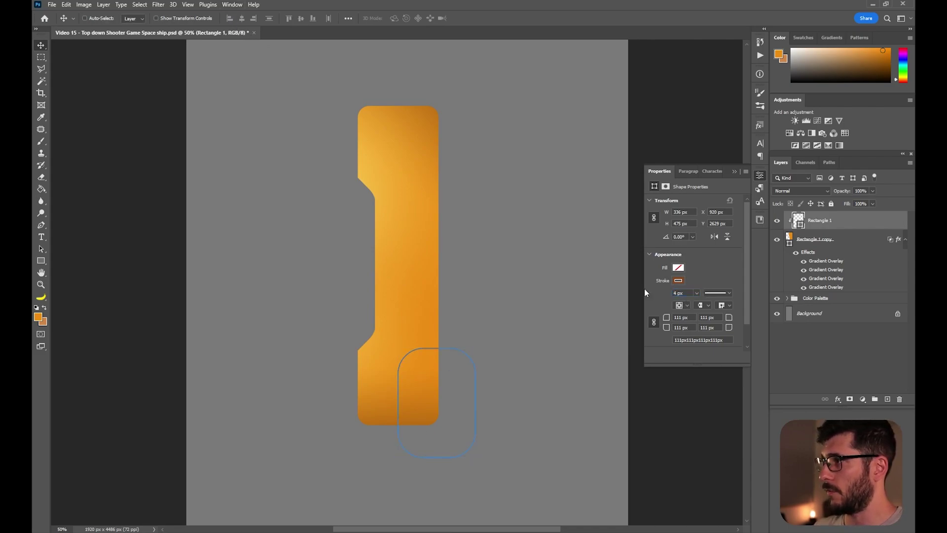
drag(685, 293, 648, 292)
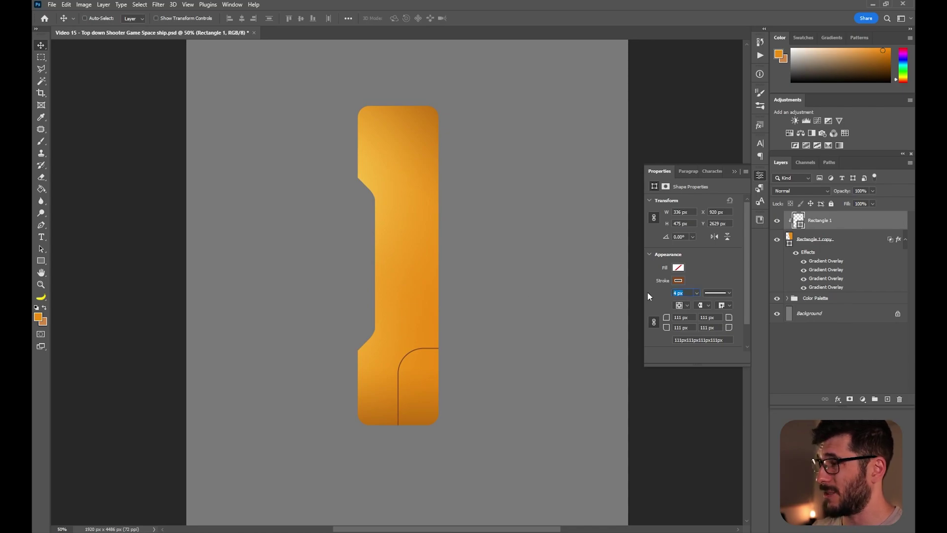
text(8)
key(Return)
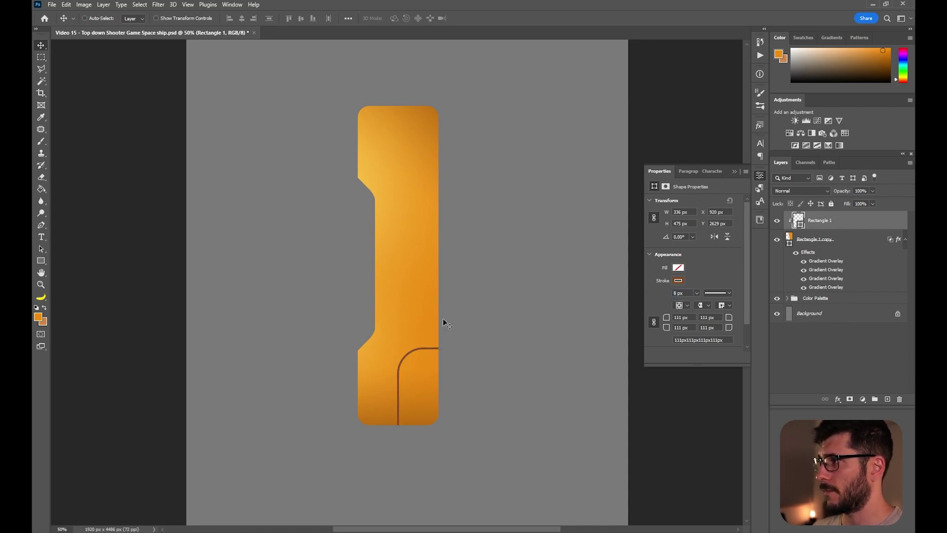
Change the rounded rectangle's stroke to a lighter reddish brown.
click(678, 281)
click(770, 299)
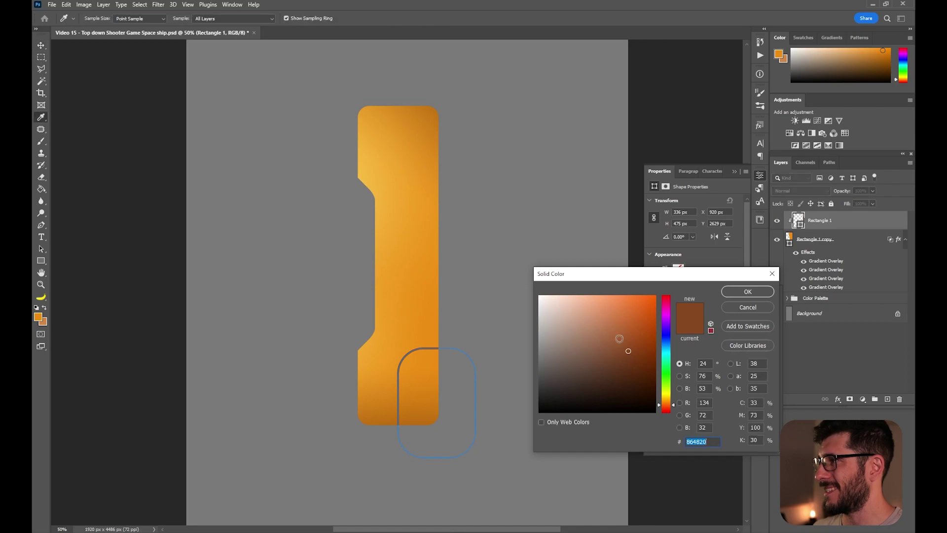
click(621, 328)
key(Return)
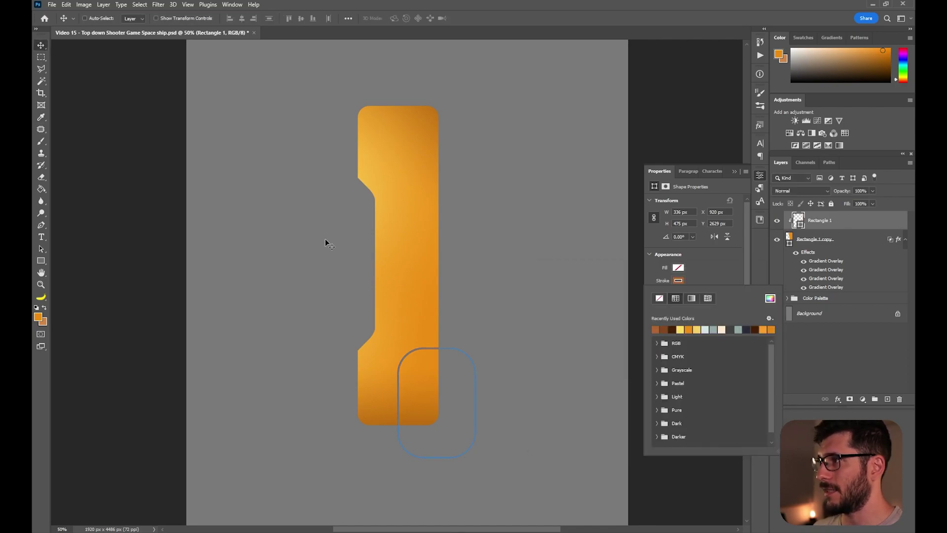
click(321, 230)
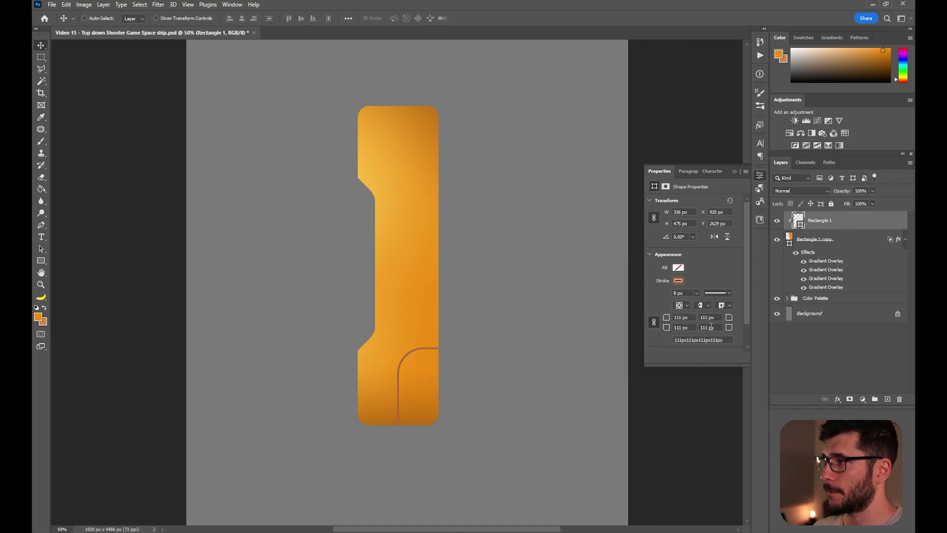
Fill the rounded rectangle with light yellow and lower its layer's fill opacity.
click(678, 269)
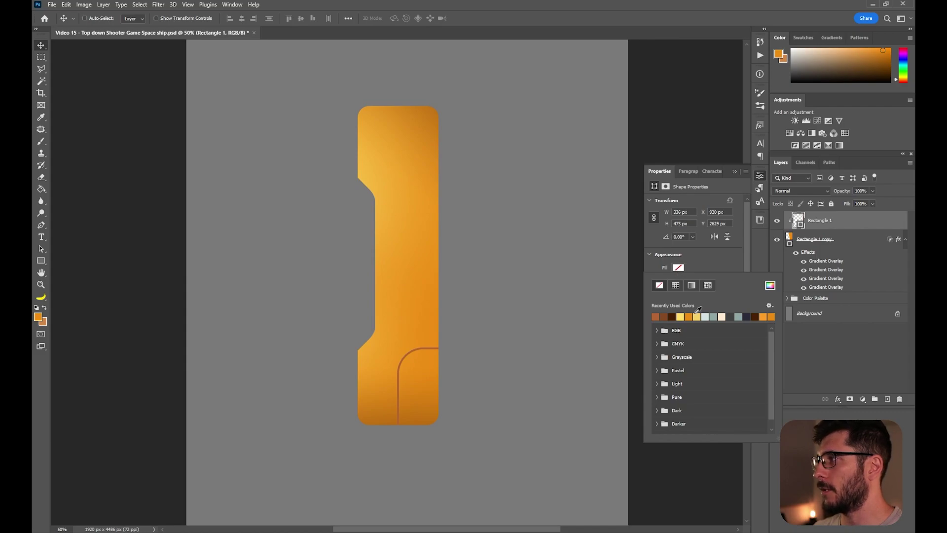
click(680, 316)
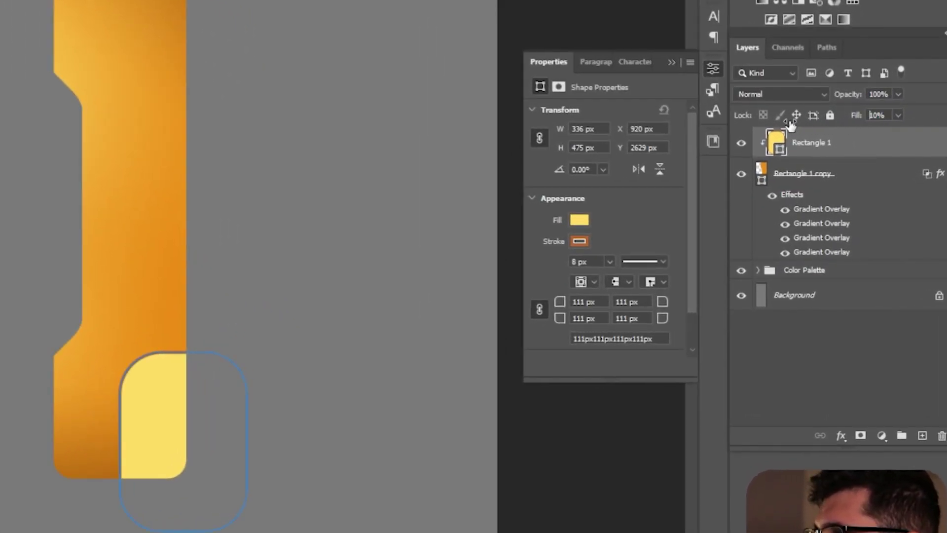
drag(698, 128, 724, 143)
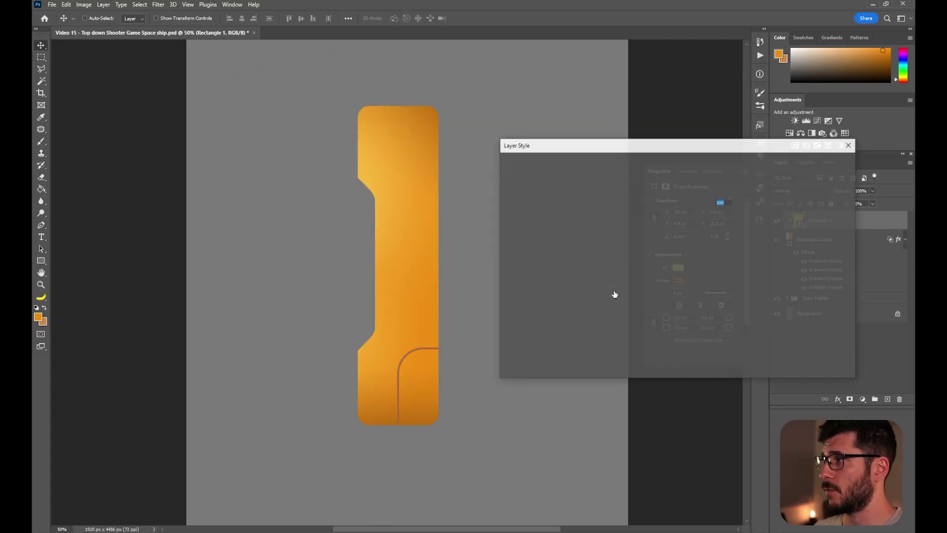
Apply a linear yellow gradient overlay to the lower-right rounded rectangle at 45% opacity, -75° angle and 76% scale.
click(526, 297)
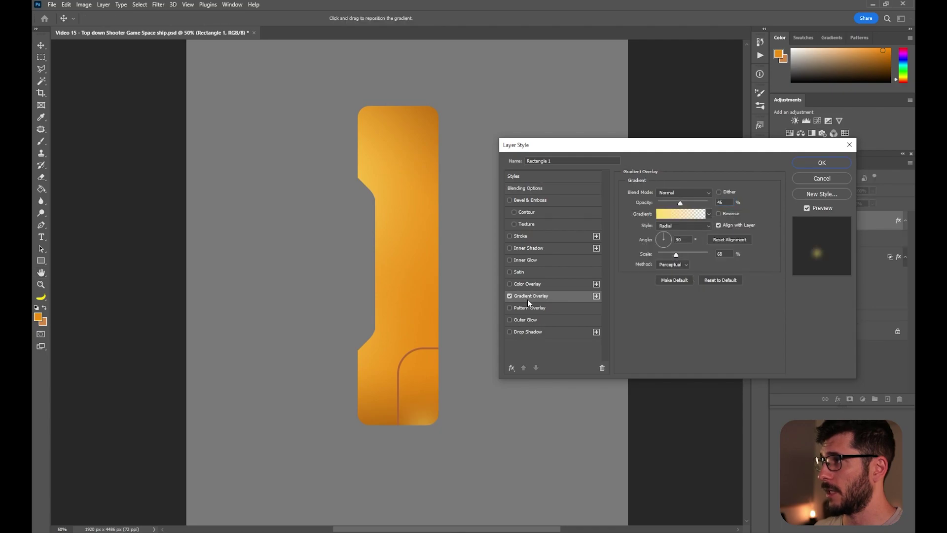
drag(435, 400, 431, 345)
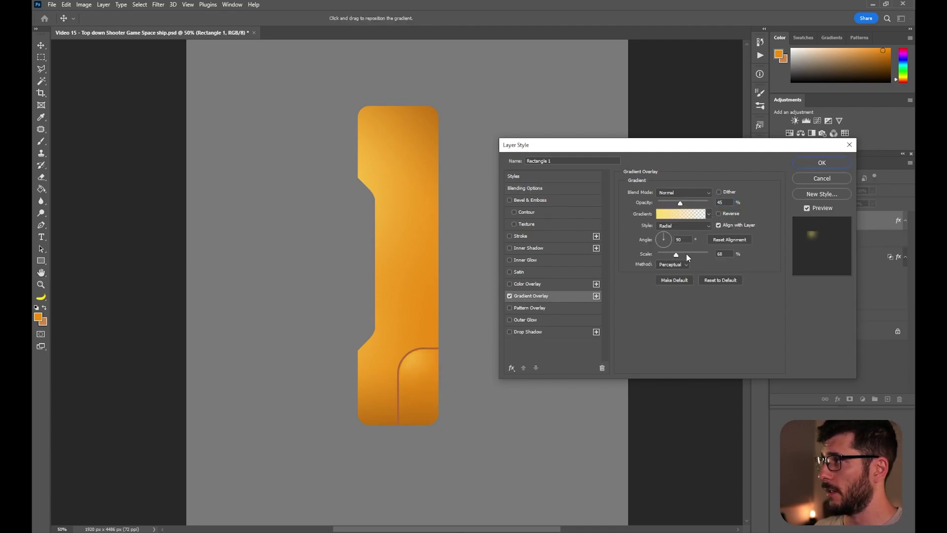
drag(676, 254, 680, 254)
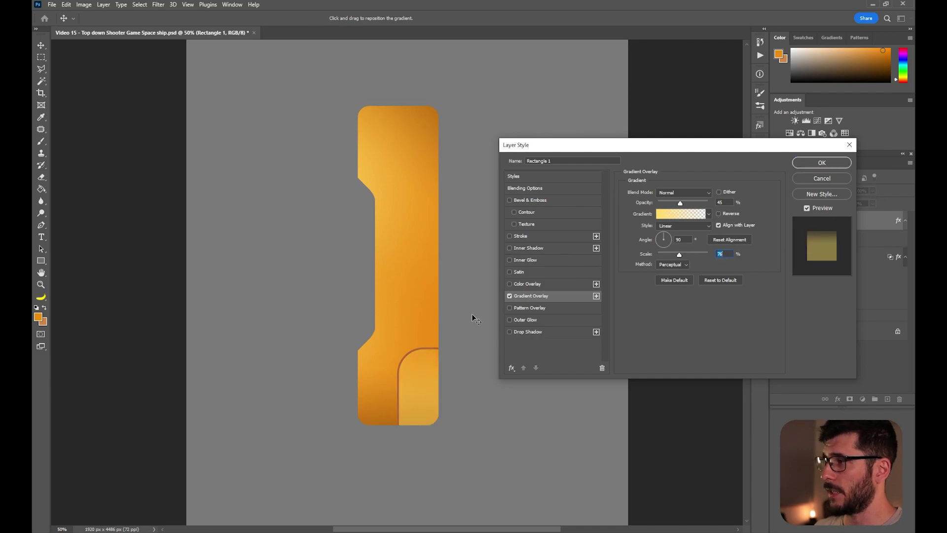
drag(473, 318, 472, 363)
click(668, 247)
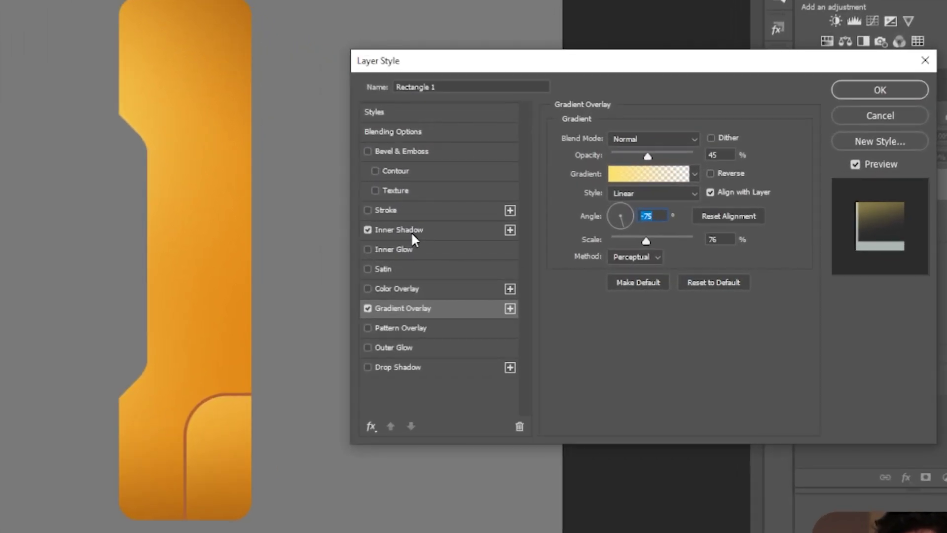
Add a light inner shadow to the rounded rectangle with Linear Dodge (Add) blending, 100% opacity and a 117° angle.
click(535, 249)
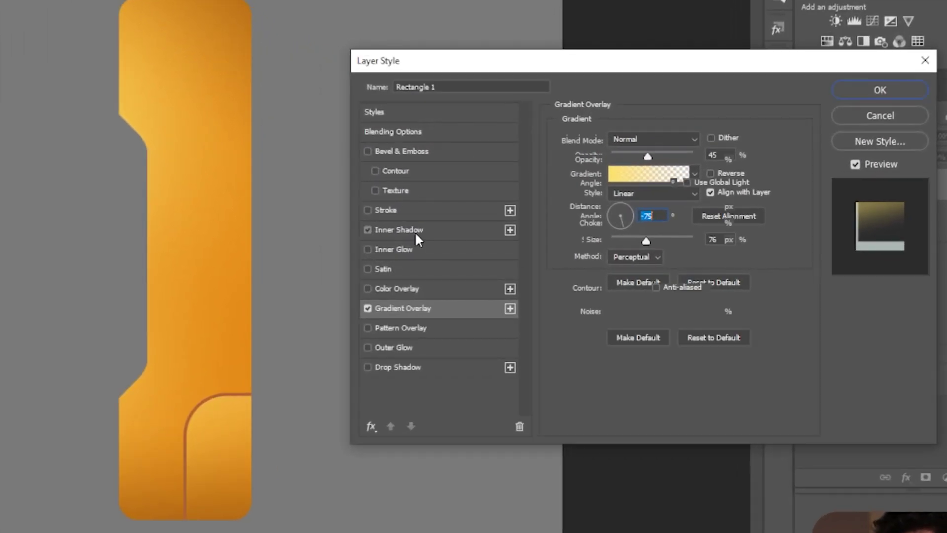
drag(665, 160, 689, 158)
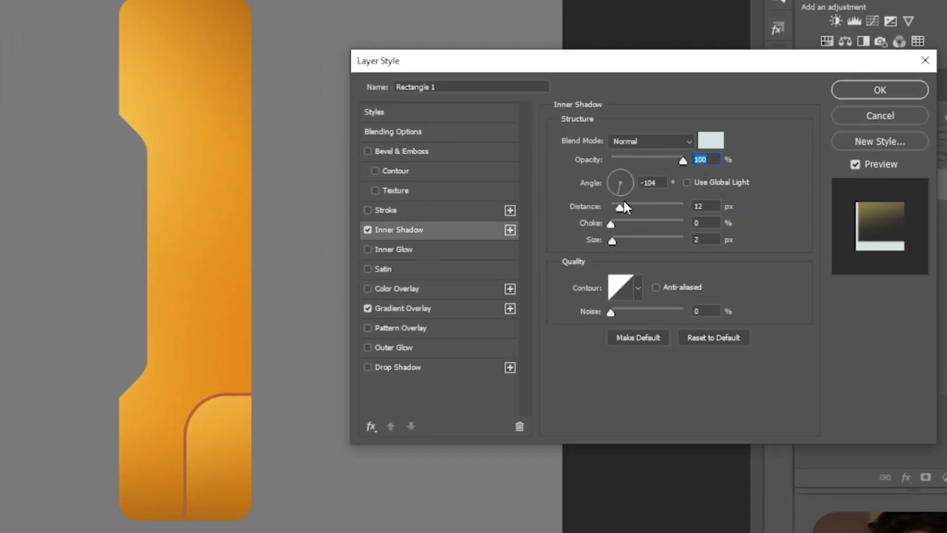
click(615, 172)
click(656, 141)
click(653, 289)
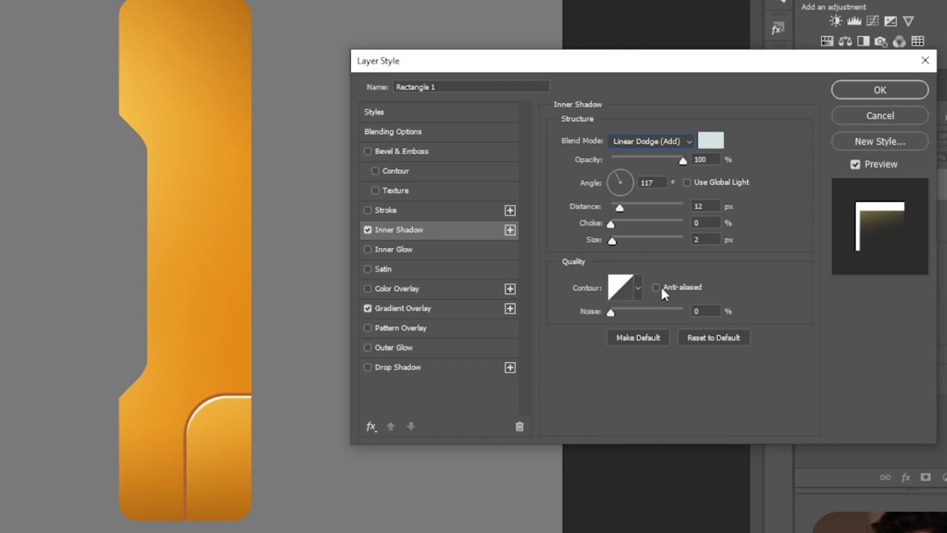
Set the inner shadow's distance to 12 px and size to 6 px, and apply the layer style.
click(708, 239)
scroll(708, 239, up, 10)
scroll(708, 239, down, 2)
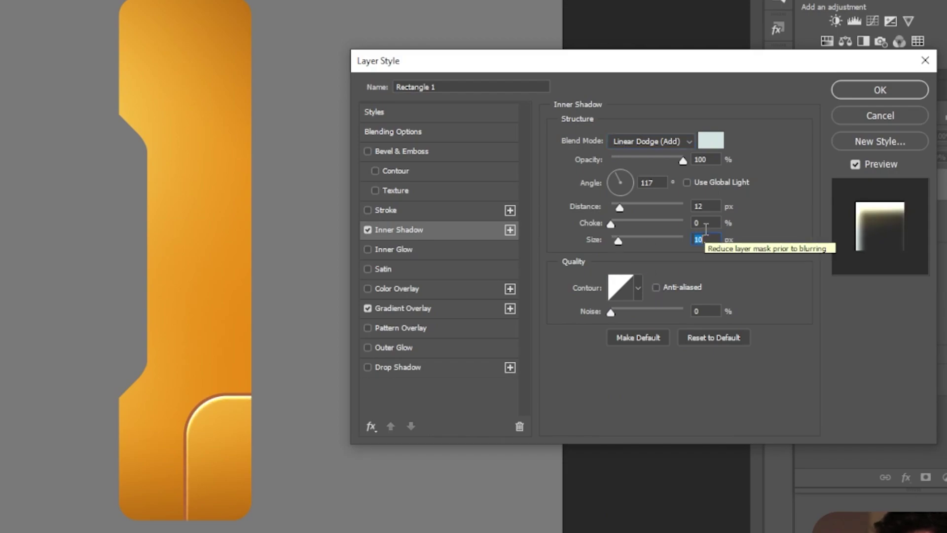
key(Up)
click(713, 207)
text(5)
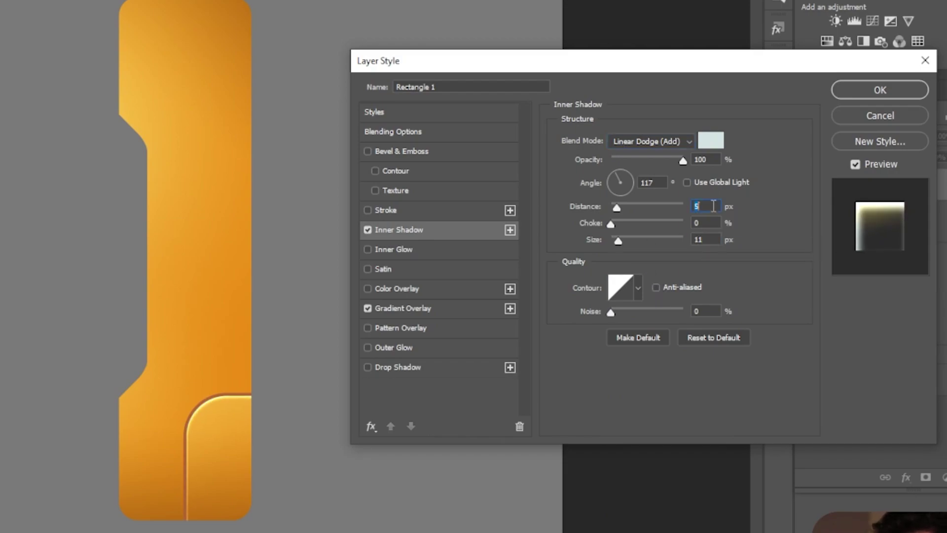
key(Down)
key(Down)
key(Up)
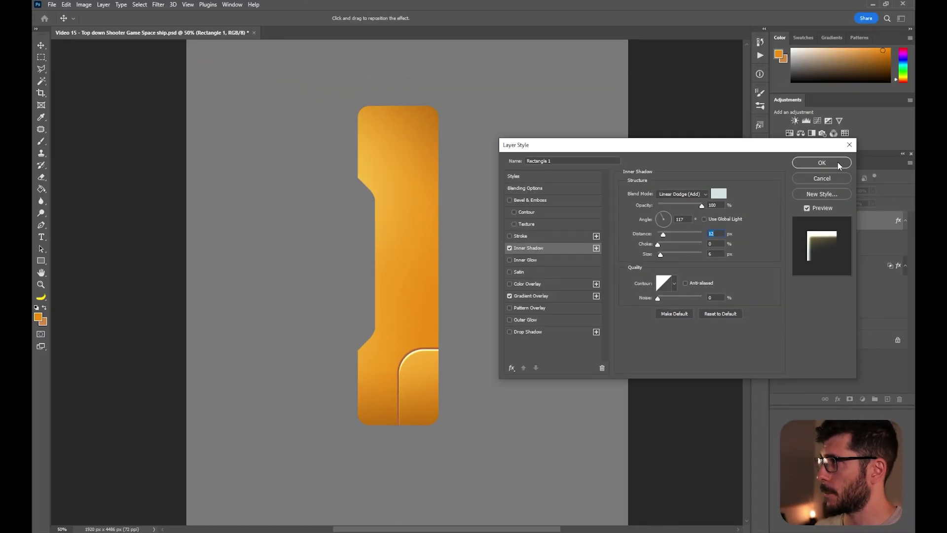
click(880, 90)
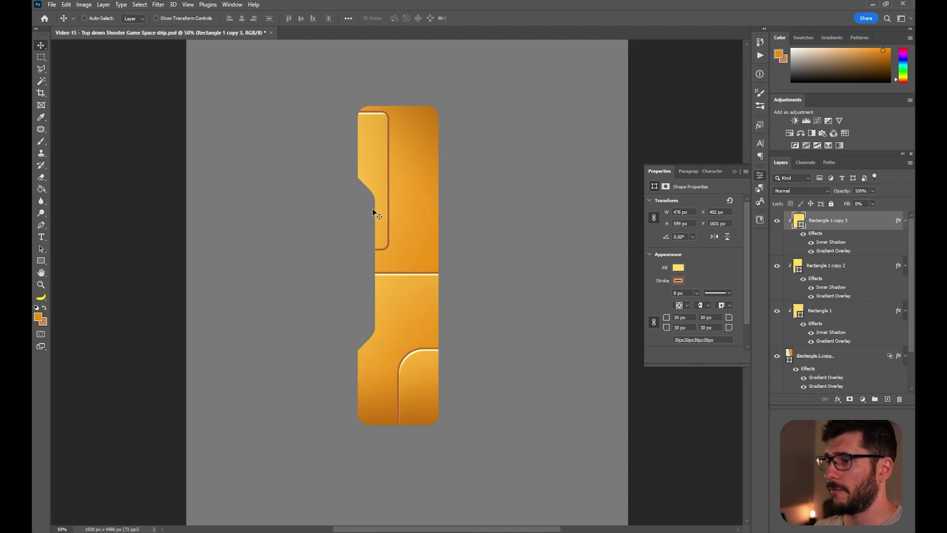
Duplicate the upper-left panel-line rectangle across to the panel's upper-right side and delete the copy's layer effects.
drag(357, 200, 479, 199)
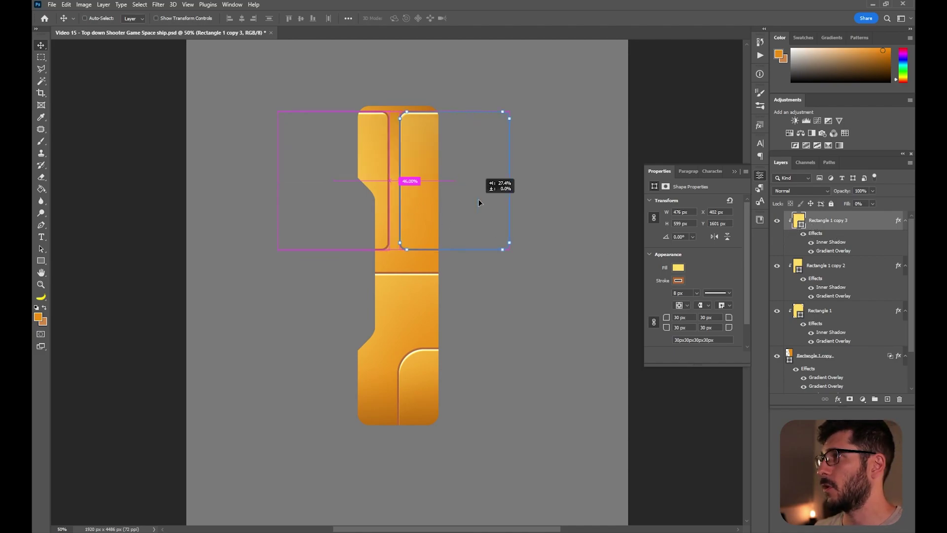
drag(809, 233, 895, 486)
scroll(895, 385, down, 2)
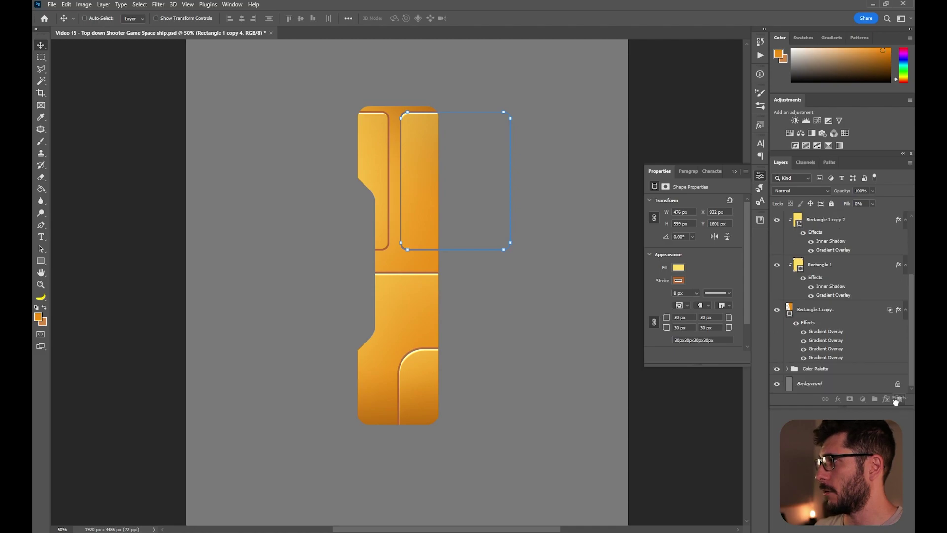
Remove the copied rectangle's stroke and give it a solid brown fill at 100% fill opacity.
click(678, 280)
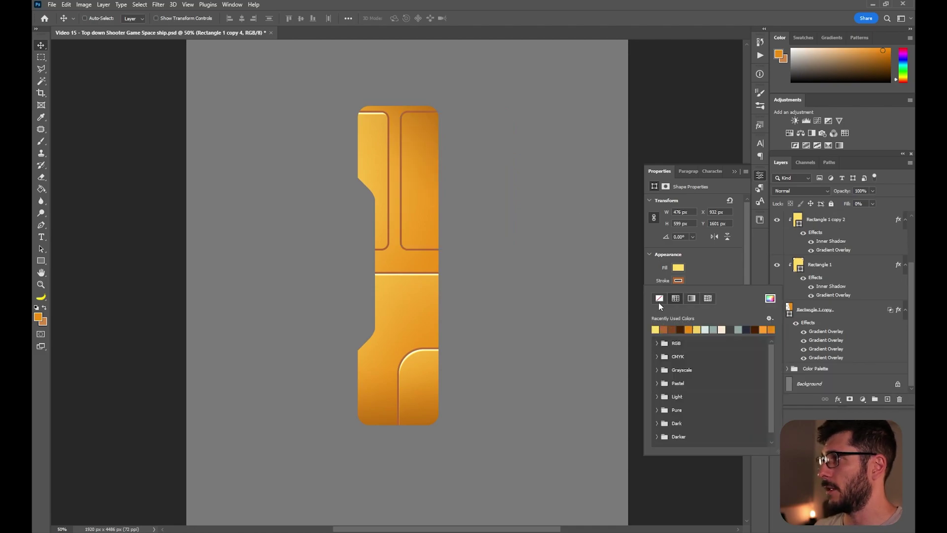
click(680, 267)
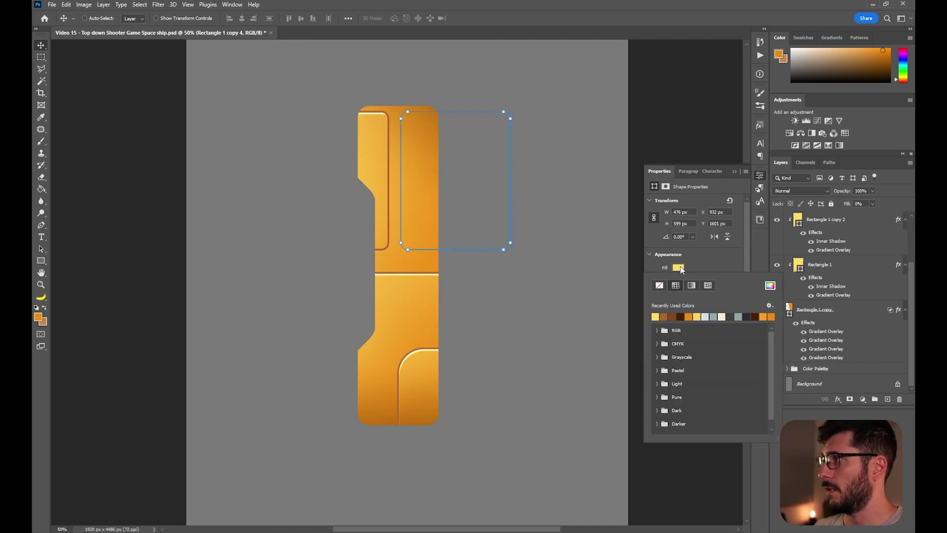
click(671, 316)
click(69, 56)
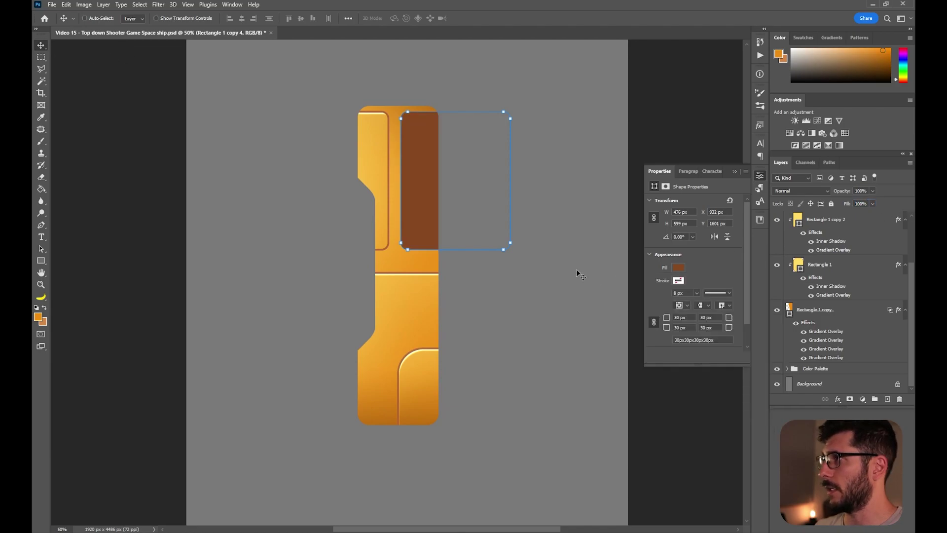
Scale the brown rectangle down to 58 × 73 px and set its corner radii to 11 px.
key(ctrl+t)
drag(507, 247, 415, 126)
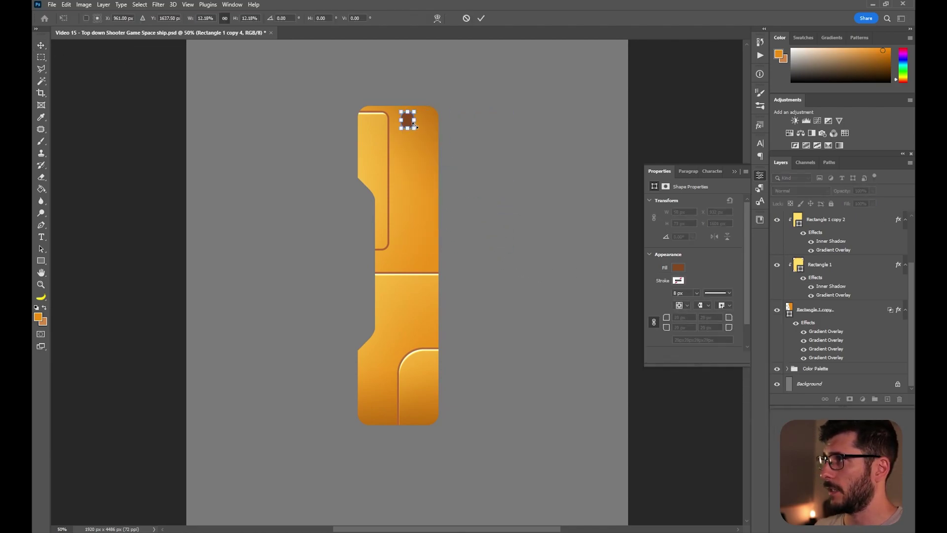
key(Return)
drag(668, 319, 663, 319)
click(655, 322)
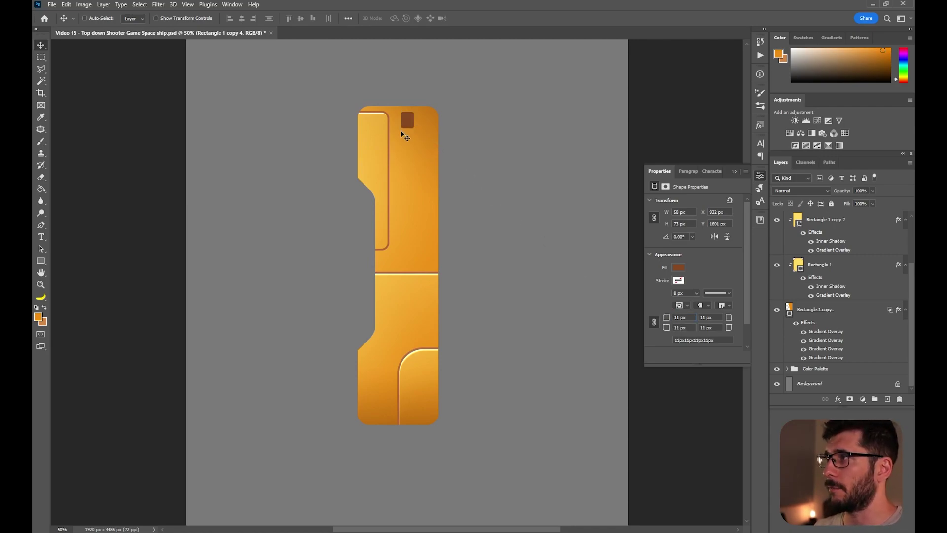
Recolour the lower-right rounded rectangle's gradient overlay to brown at 76% opacity and disable its inner shadow.
key(ctrl+plus)
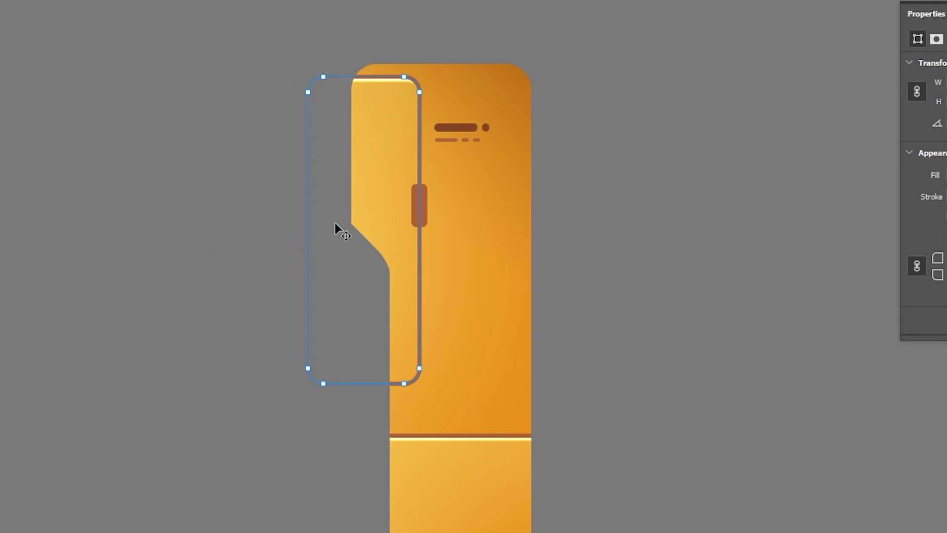
drag(543, 435, 566, 309)
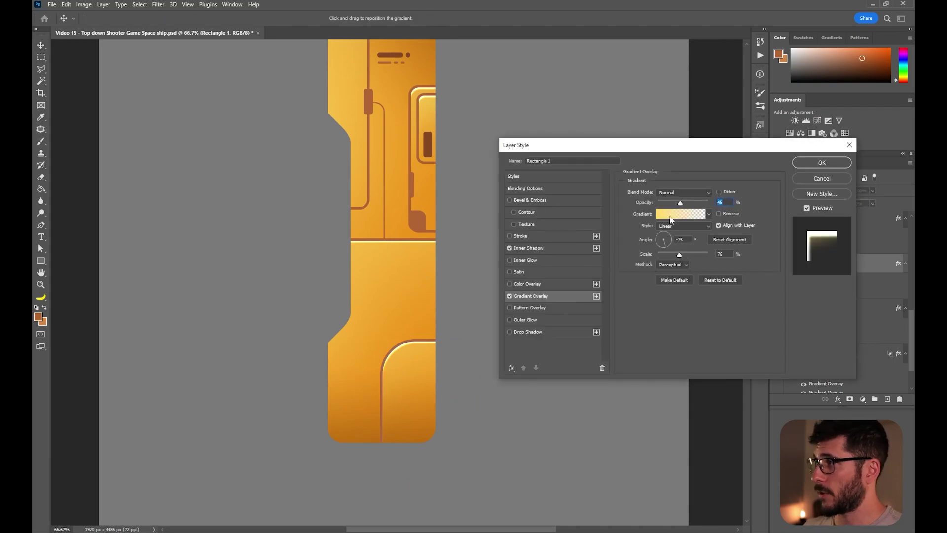
click(670, 217)
click(554, 416)
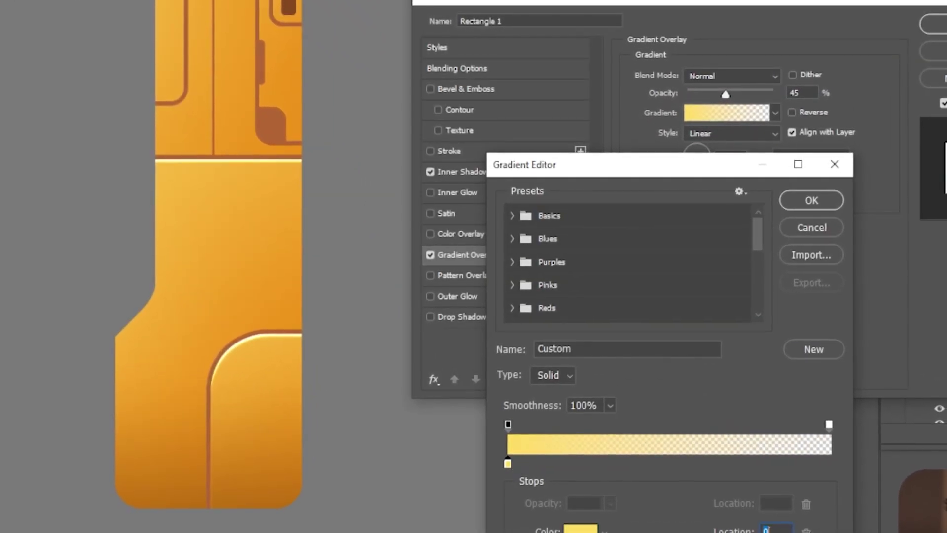
click(428, 151)
key(Return)
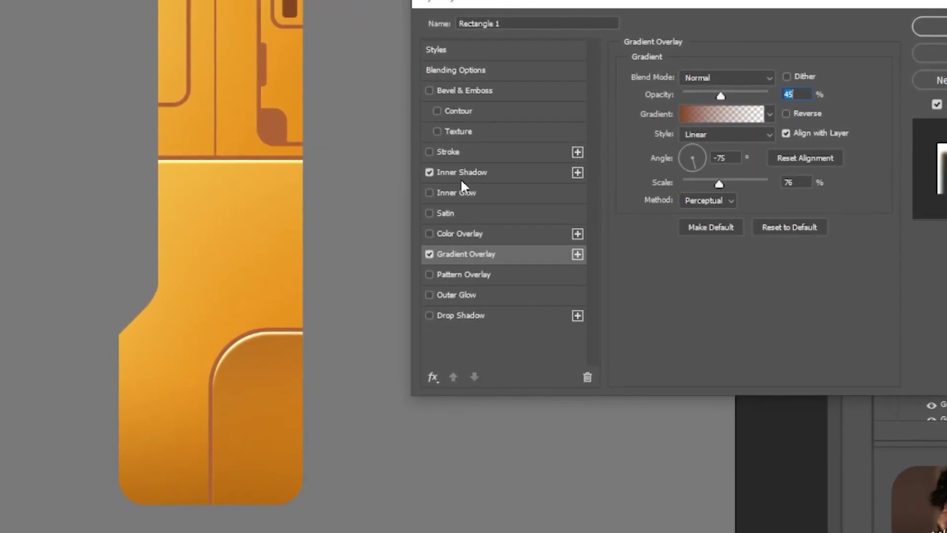
click(430, 172)
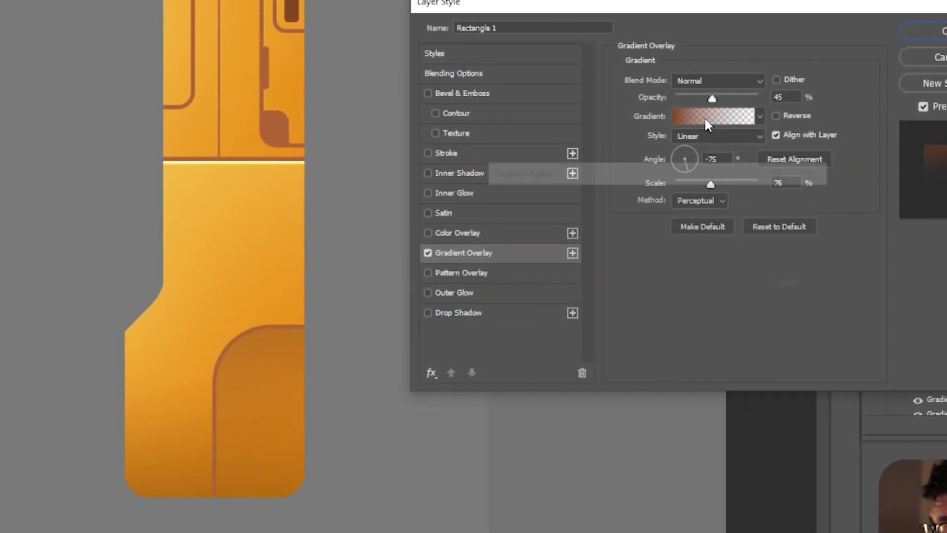
drag(714, 98, 725, 98)
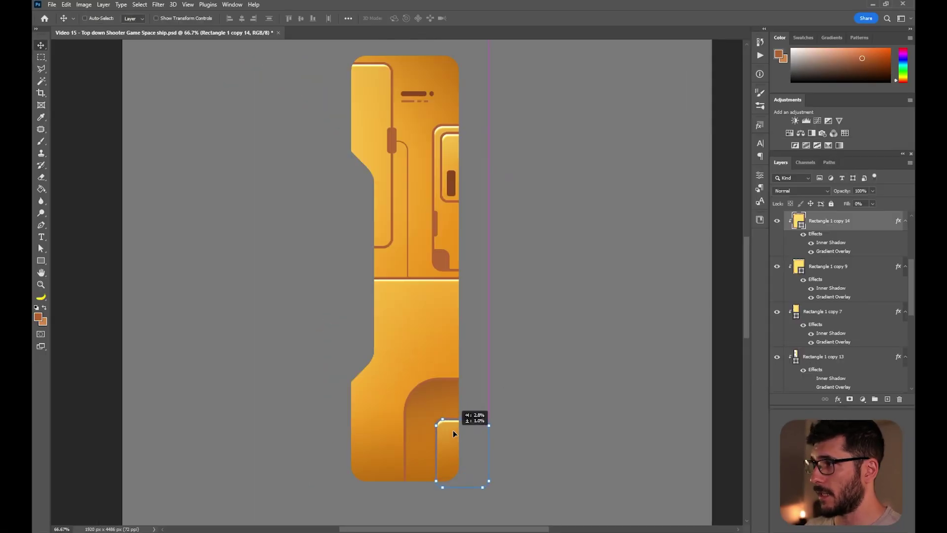
Enlarge the inner rectangle in the lower-right recess to 214 × 319 px, with a 72 px upper-left corner radius and no stroke.
drag(452, 434, 491, 403)
key(ctrl+t)
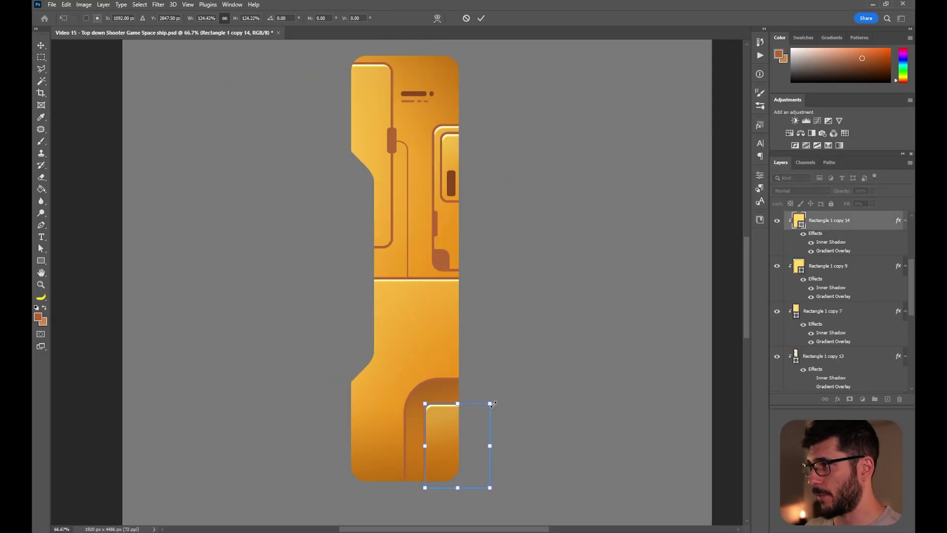
key(Return)
key(Return)
drag(666, 318, 692, 317)
drag(485, 409, 484, 400)
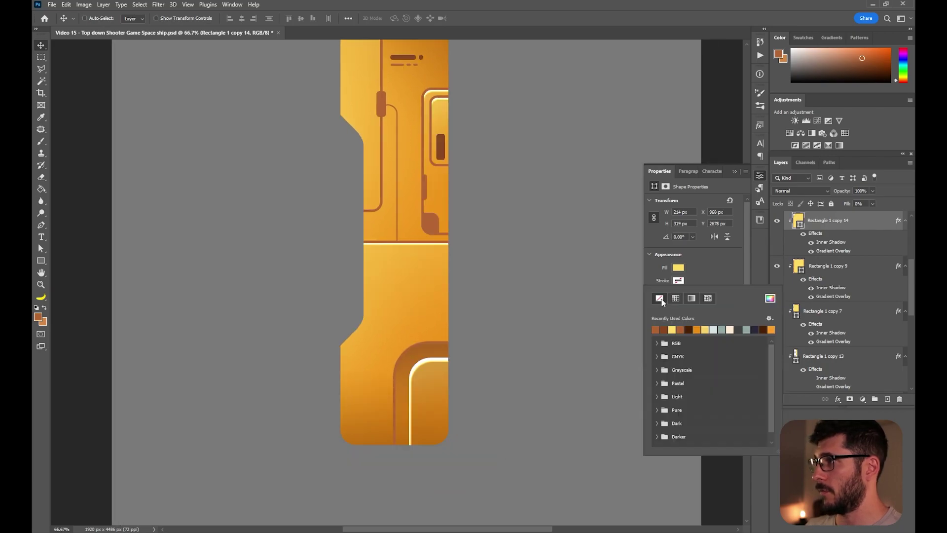
Enable the inner rectangle's inner shadow in Normal blend mode at 46% opacity and open its shadow colour.
double_click(834, 251)
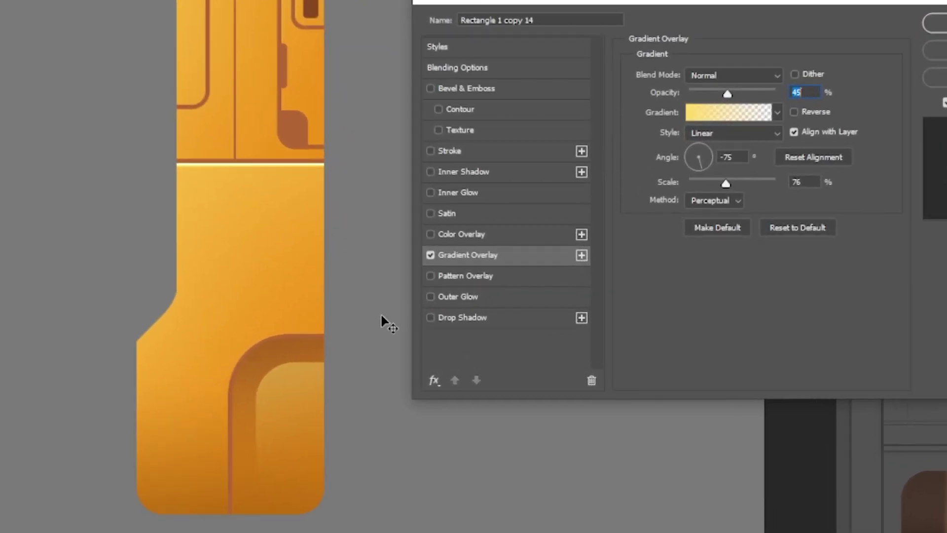
click(434, 168)
drag(746, 100, 727, 98)
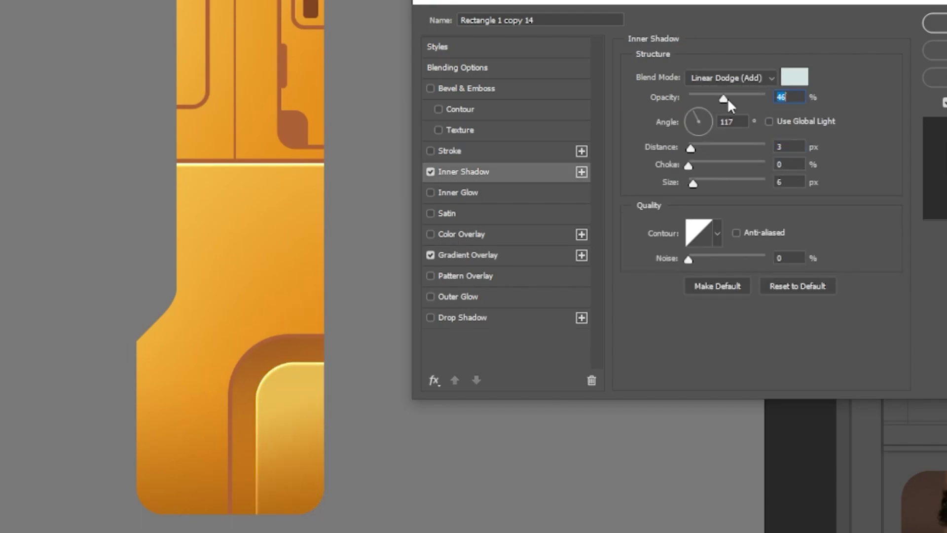
click(750, 77)
click(749, 92)
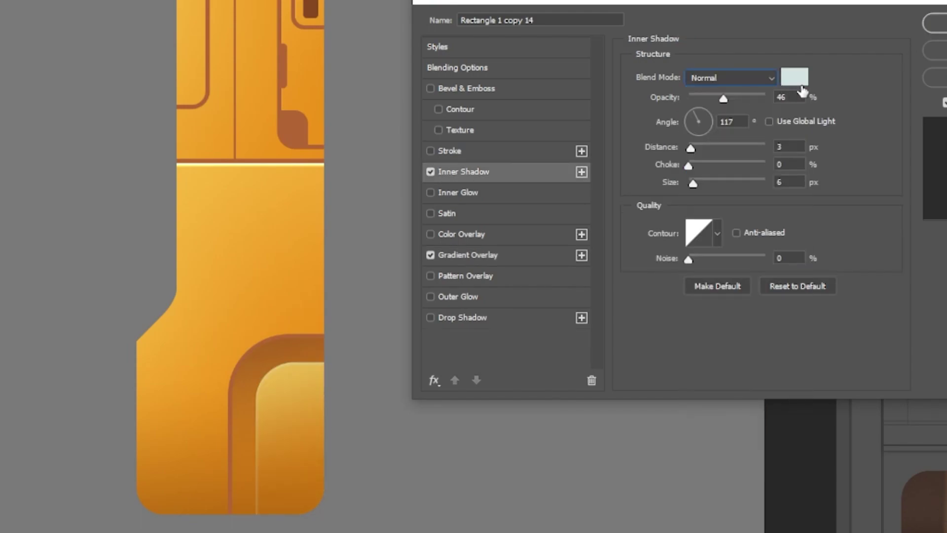
click(794, 77)
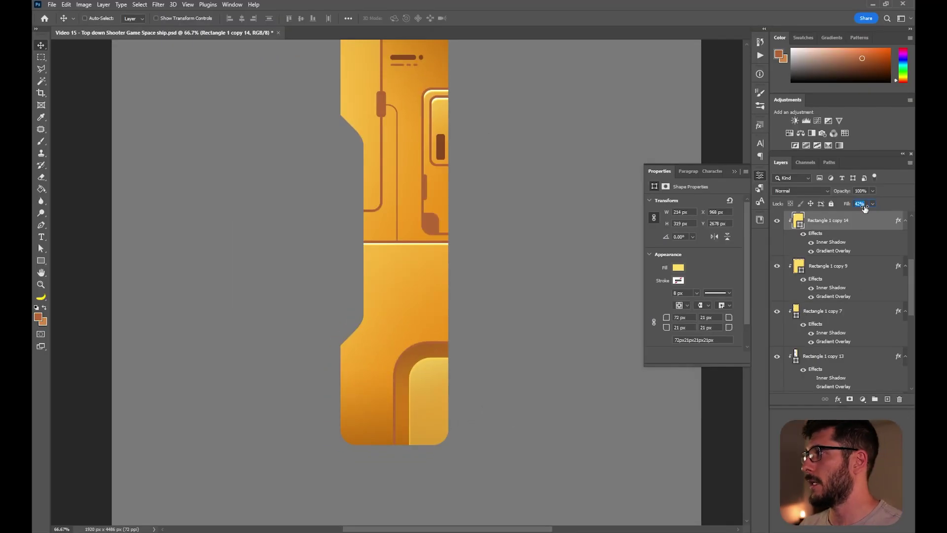
Set the inner rectangle's fill opacity to 100% and fill it with the orange sampled from the palette hexagon.
text(100)
key(Return)
drag(498, 202, 505, 268)
key(ctrl+minus)
key(ctrl+minus)
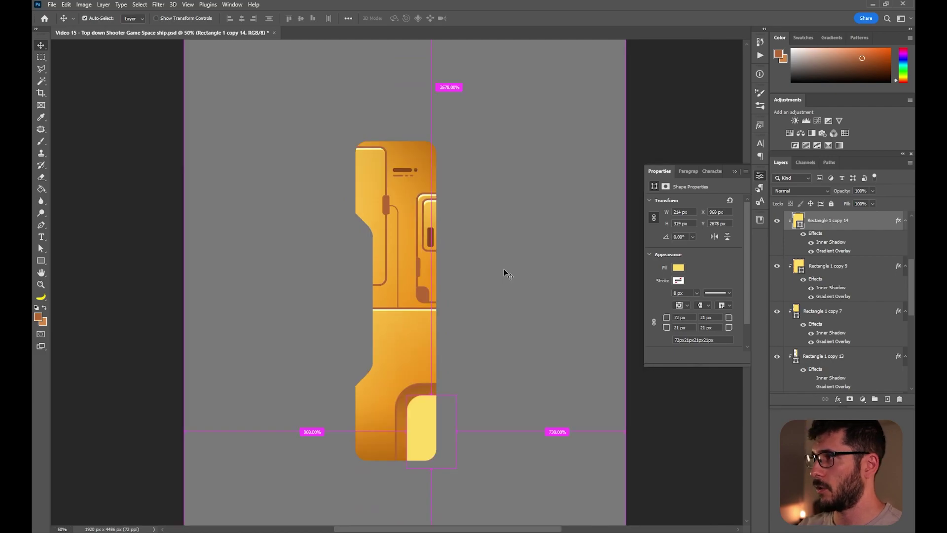
key(b)
alt+click(367, 61)
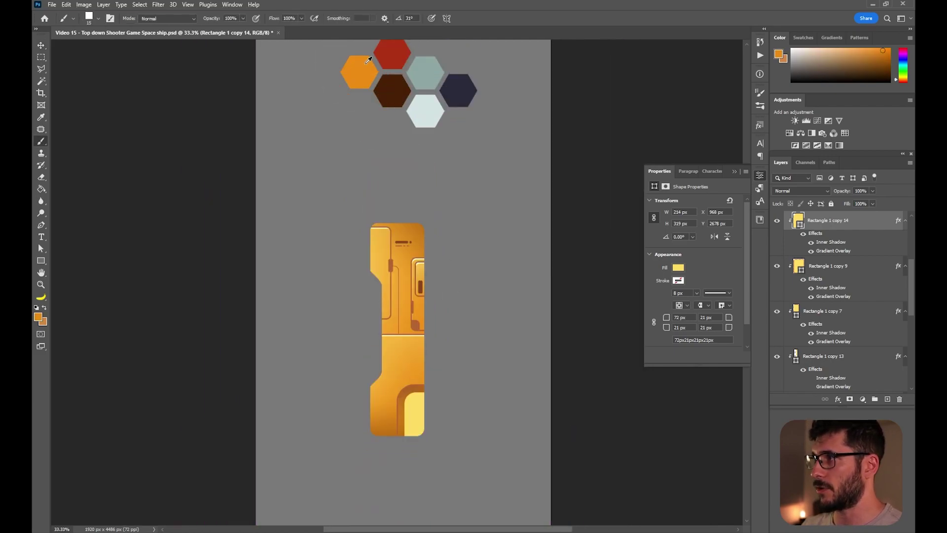
key(alt+BackSpace)
Move the orange inner rectangle slightly down to widen the recess band above it.
key(ctrl+plus)
key(ctrl+plus)
drag(469, 341, 445, 159)
key(v)
drag(429, 344, 429, 359)
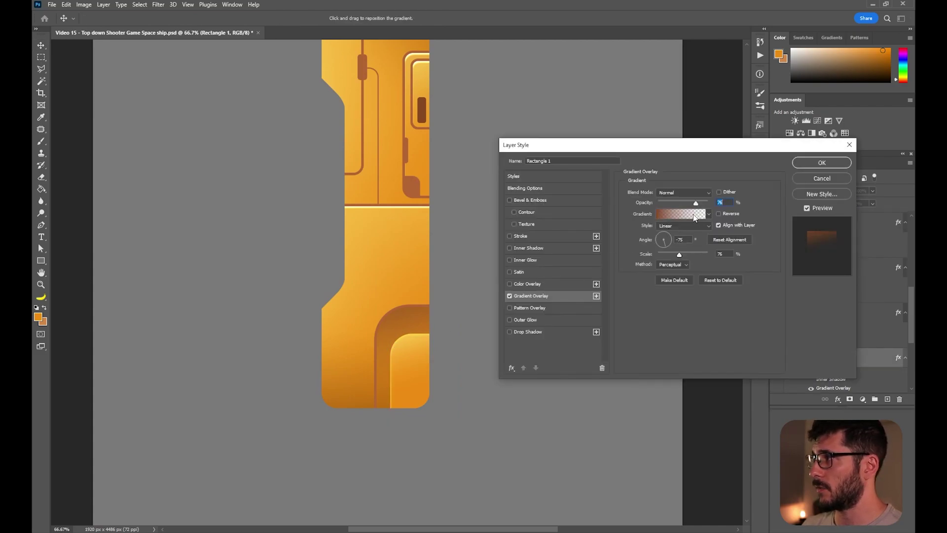
Darken the brown starting colour of the lower-right recess's gradient overlay.
click(695, 218)
click(555, 416)
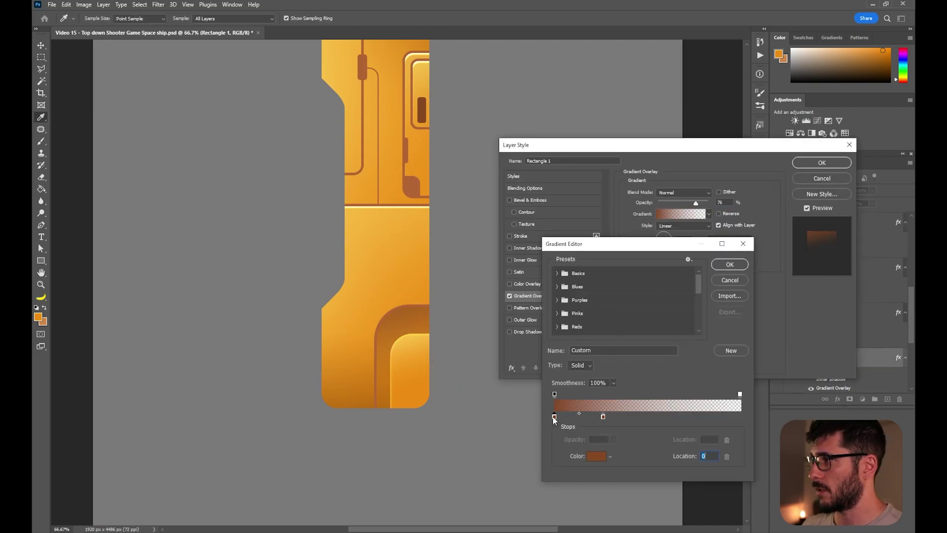
double_click(554, 418)
drag(633, 375, 651, 382)
click(664, 408)
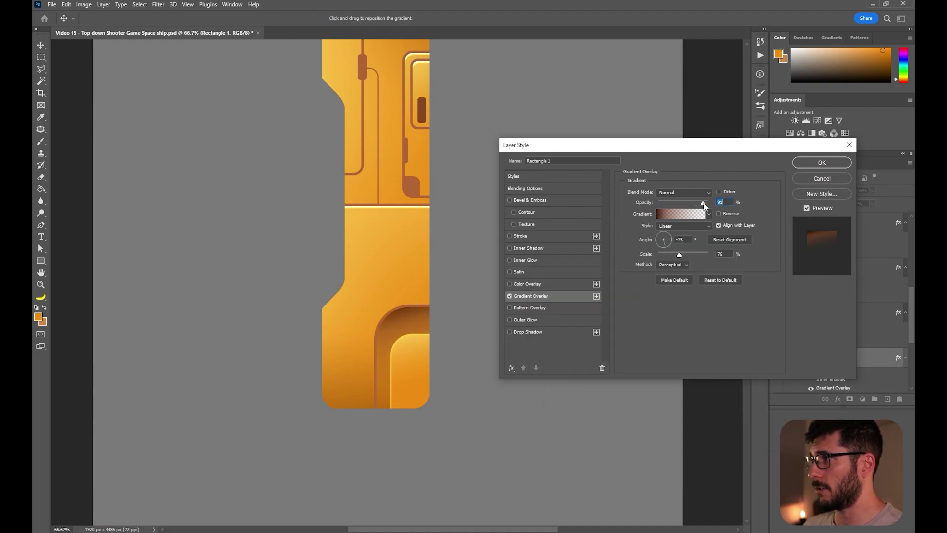
Set the scale of the lower-right recess's gradient overlay to 94%.
drag(691, 254, 686, 255)
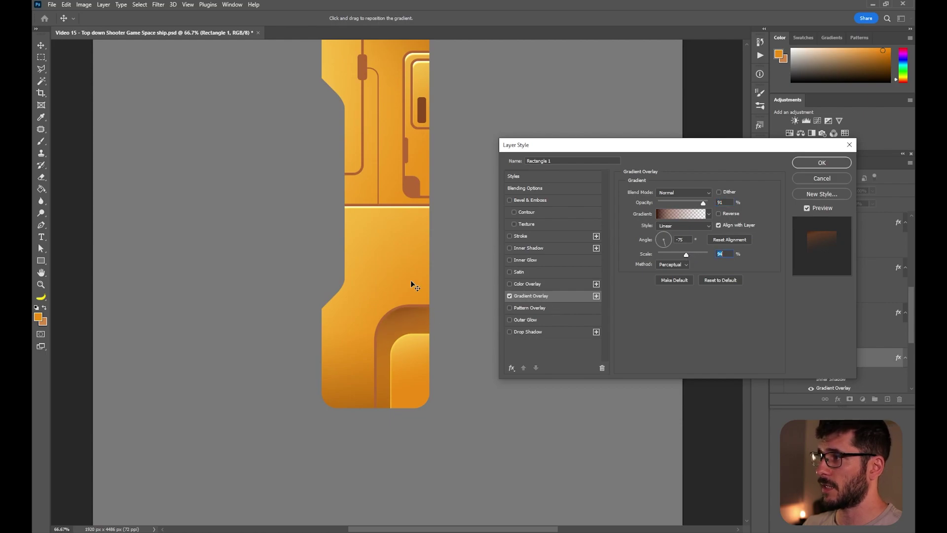
key(Return)
key(ctrl+minus)
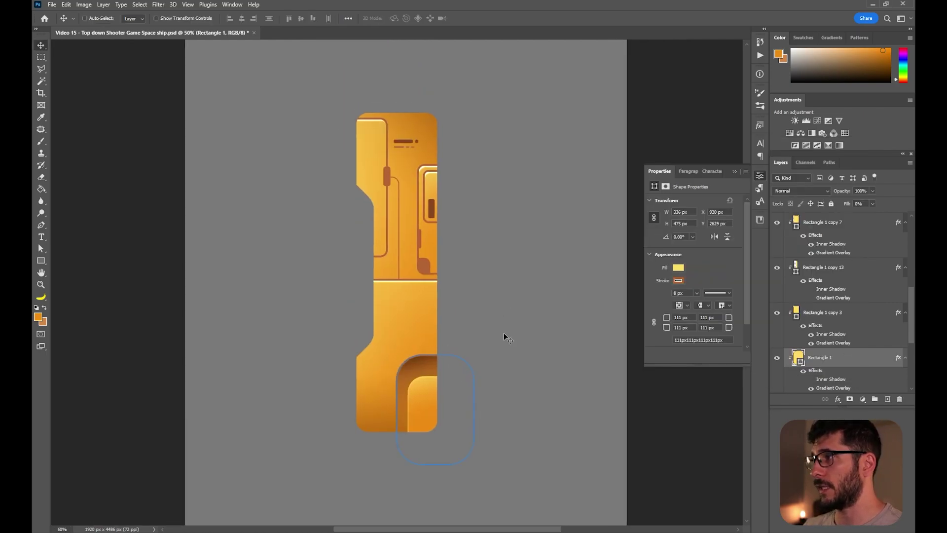
Add a drop shadow to the orange inner rectangle: Normal mode, 13% opacity, -90° angle, 19 px distance and 27 px size.
ctrl+click(432, 394)
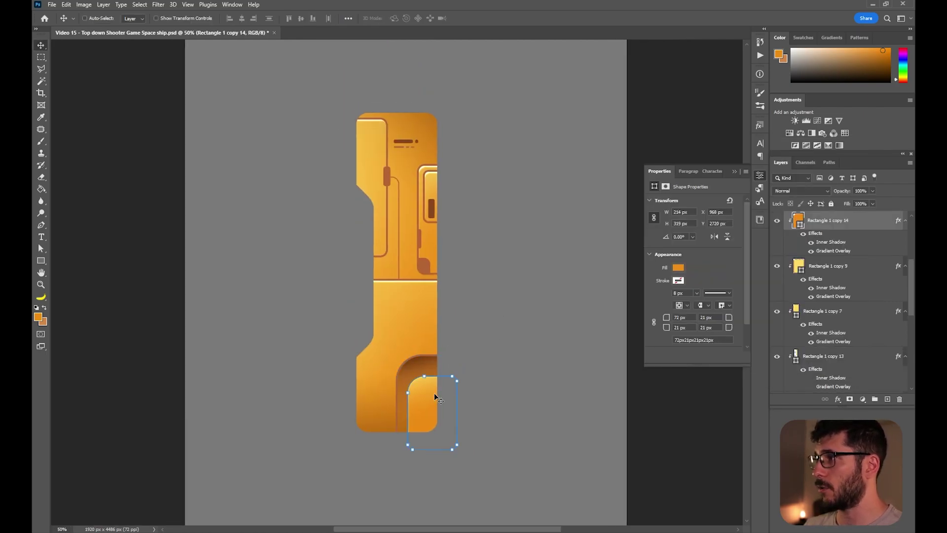
double_click(851, 236)
click(558, 333)
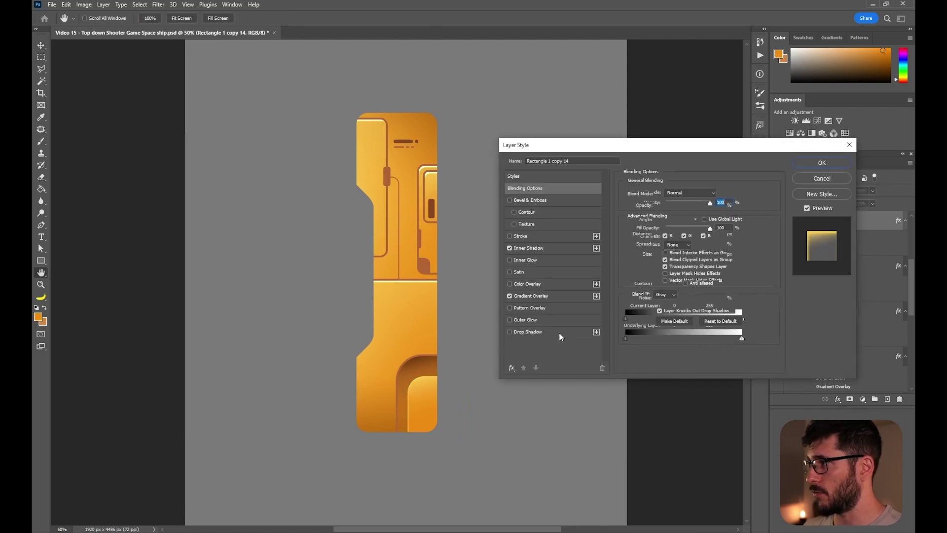
click(559, 333)
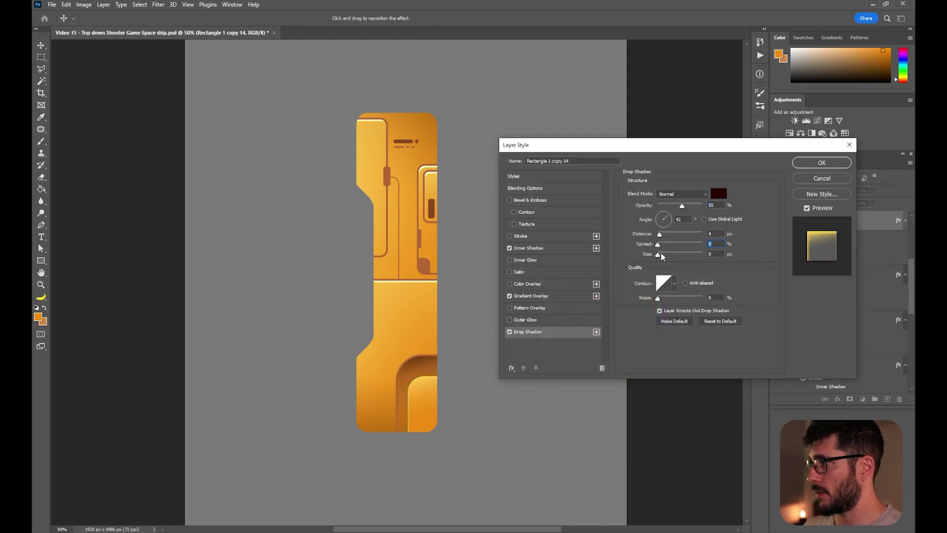
drag(661, 254, 666, 255)
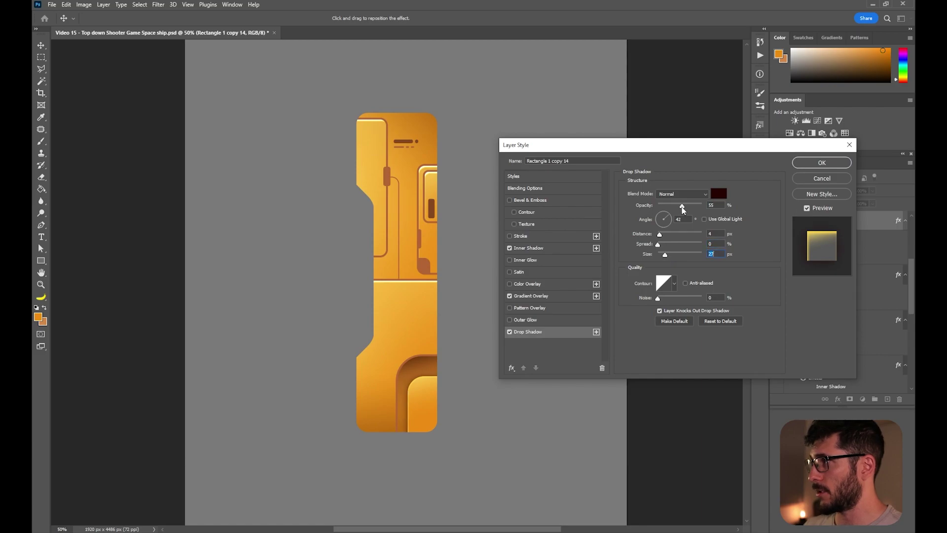
drag(683, 206, 670, 207)
mouse_move(661, 224)
mouse_down()
mouse_move(674, 238)
mouse_move(663, 207)
mouse_up()
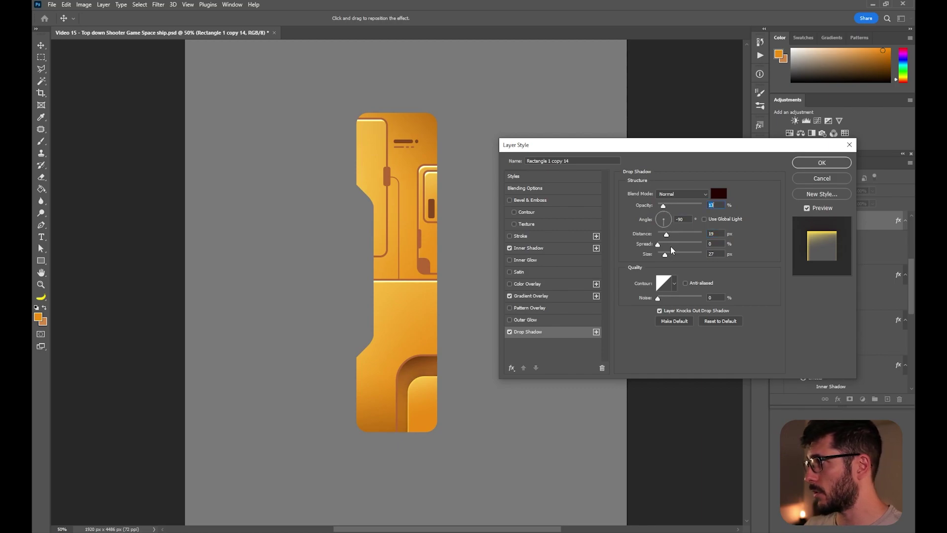
click(819, 163)
Copy the upper window rectangle and its dark brown bar beside the notch's lower half, with the bar horizontal.
ctrl+click(433, 213)
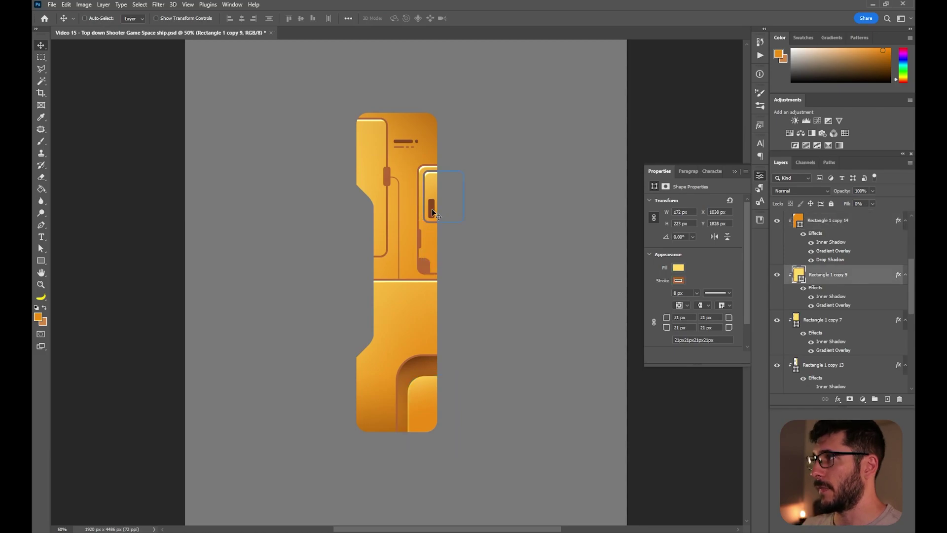
ctrl+shift+click(431, 213)
drag(432, 190, 387, 302)
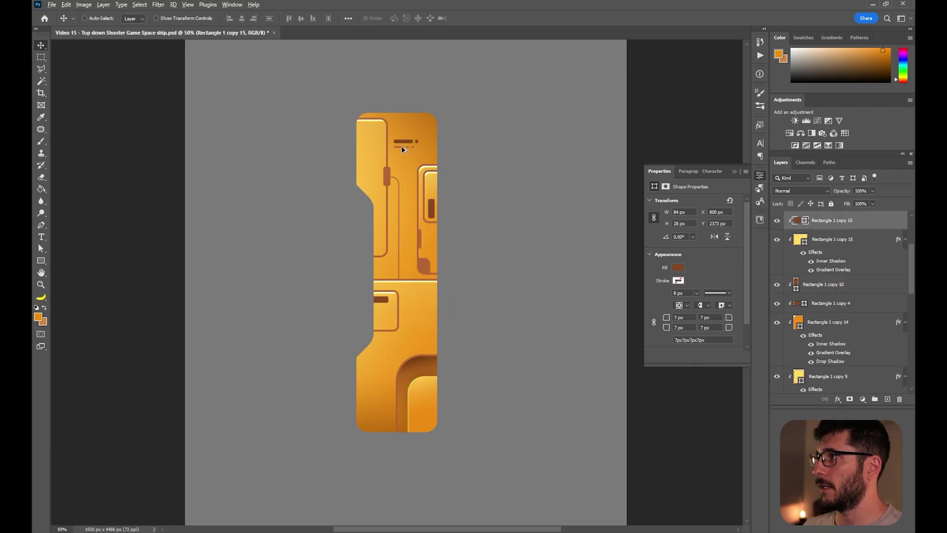
Duplicate the small dashed line, rotate it -90° and place it inside the new small panel.
drag(403, 150, 454, 354)
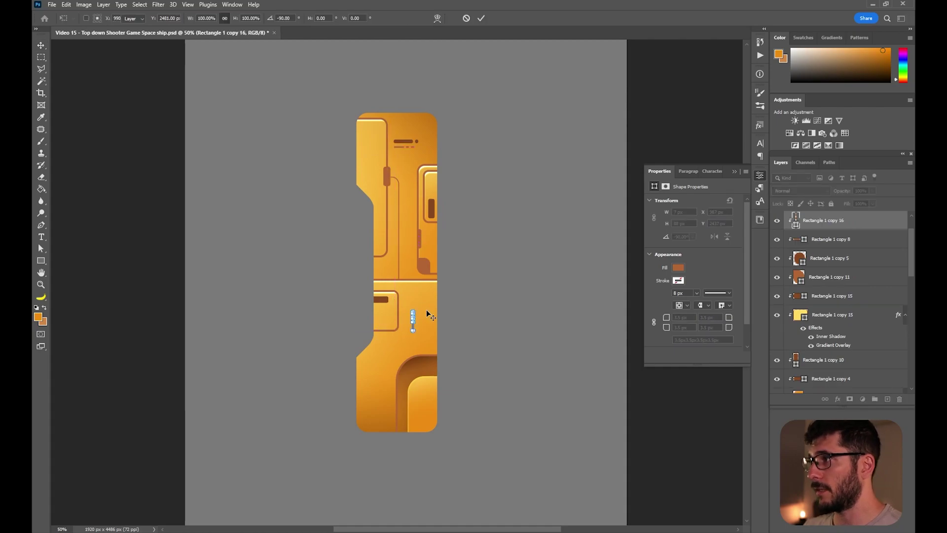
key(Return)
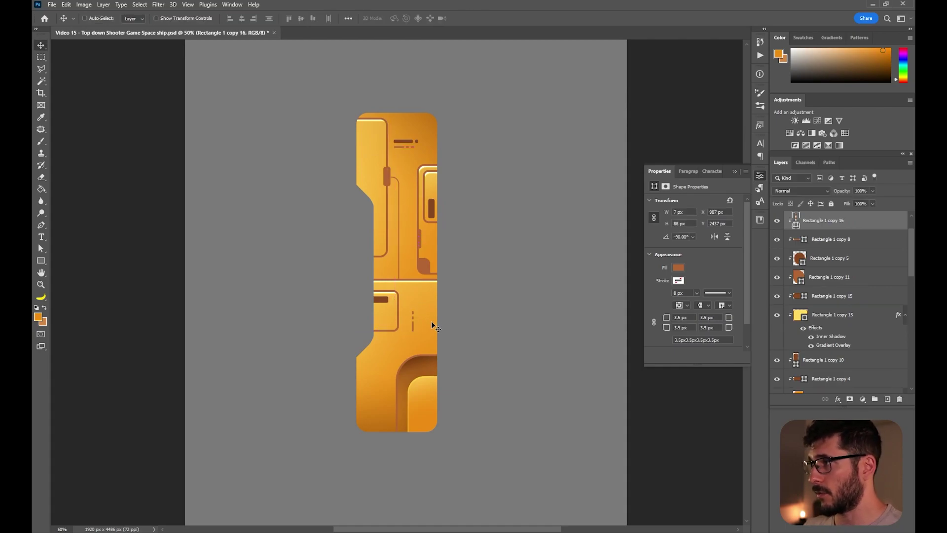
drag(418, 323, 417, 324)
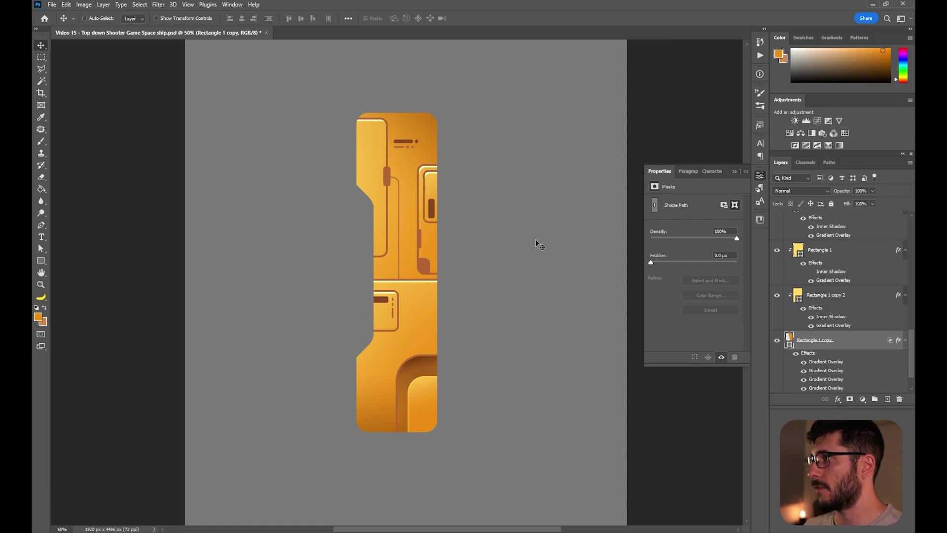
Move the notched base shape slightly upward while leaving its panel details in place.
drag(534, 239, 538, 223)
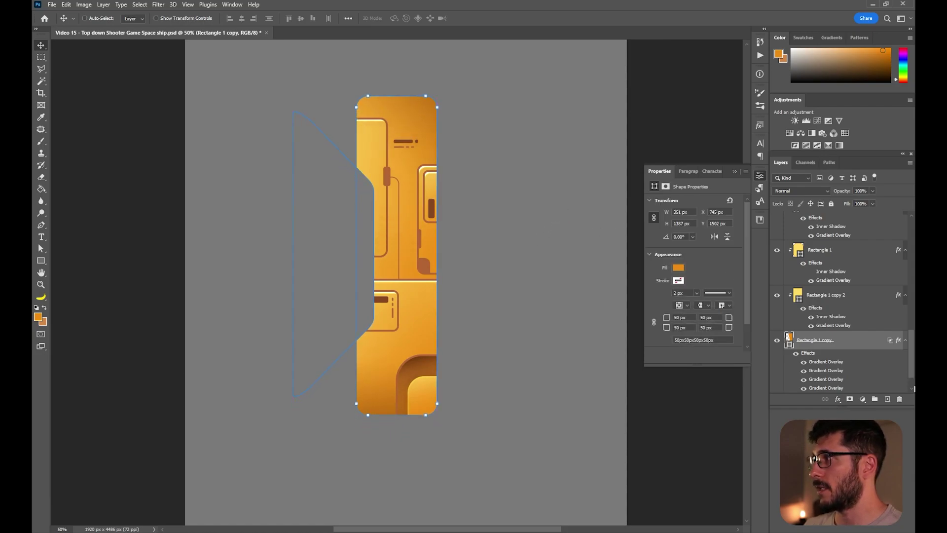
drag(912, 353, 913, 314)
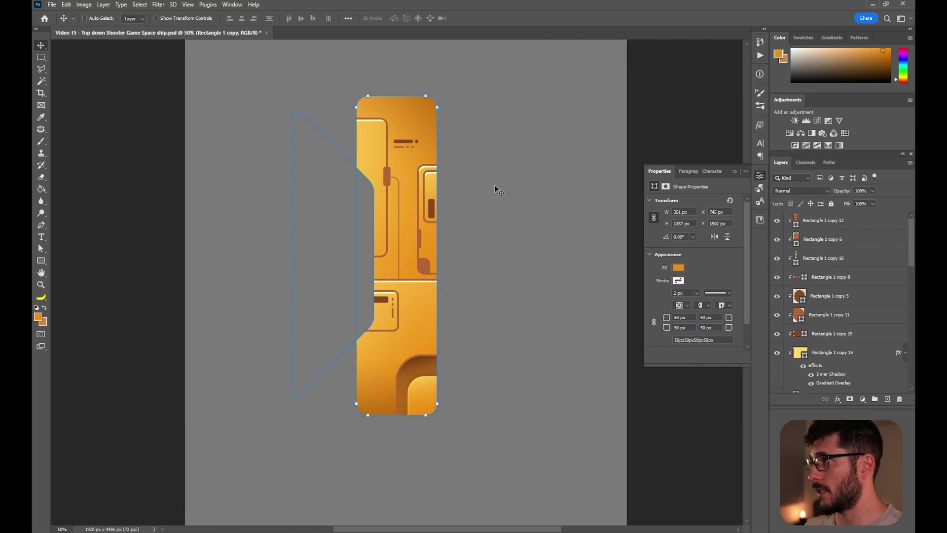
Duplicate the window's dark brown bar as a 396 × 78 px band across the panel's upper end and fill it with near-black maroon.
ctrl+click(433, 211)
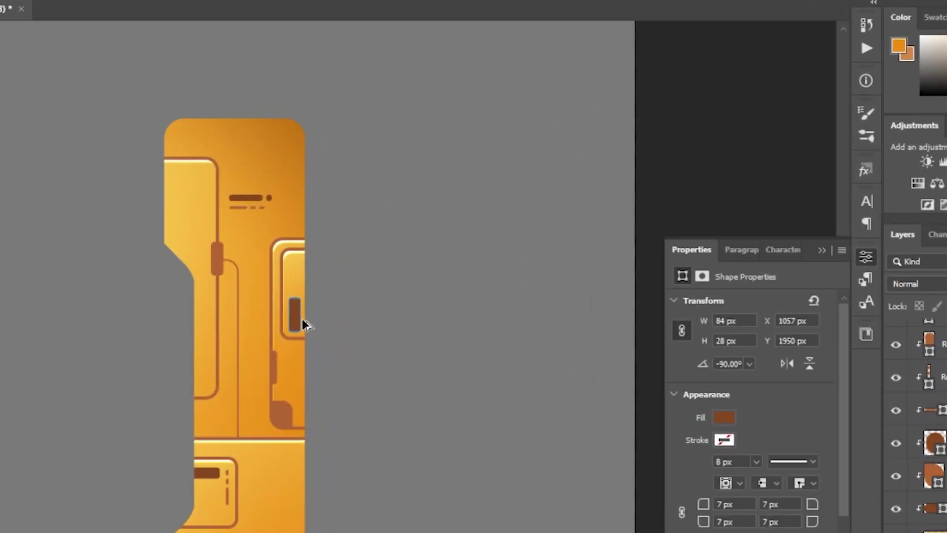
key(ctrl+t)
drag(328, 329, 308, 129)
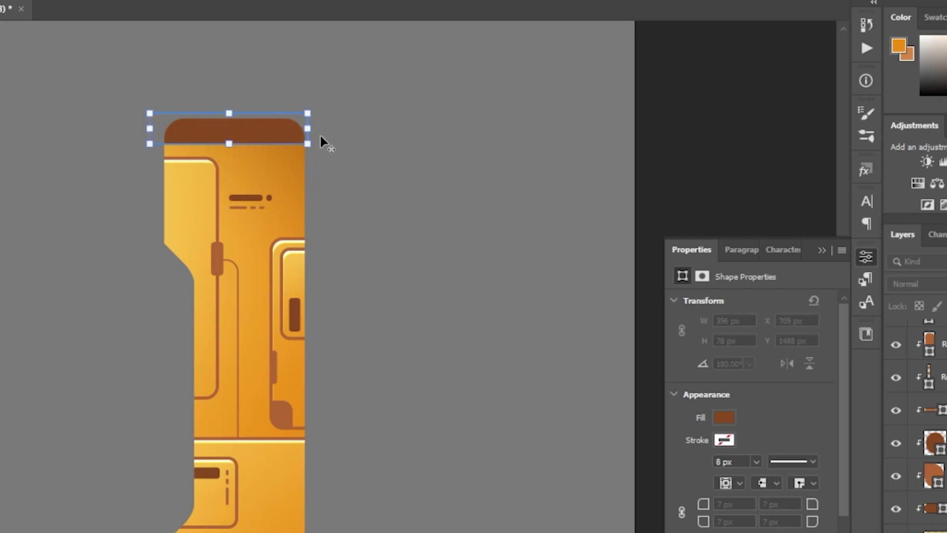
key(Return)
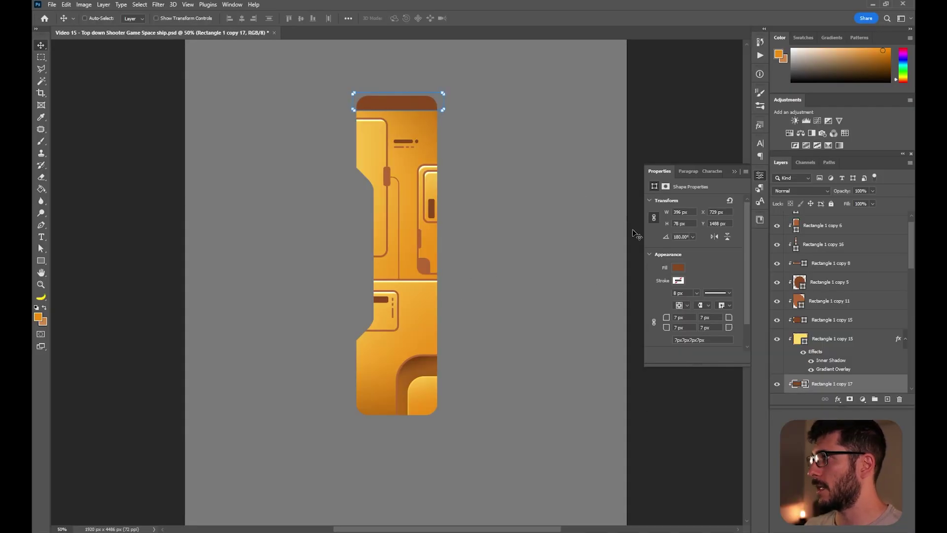
click(678, 267)
click(658, 314)
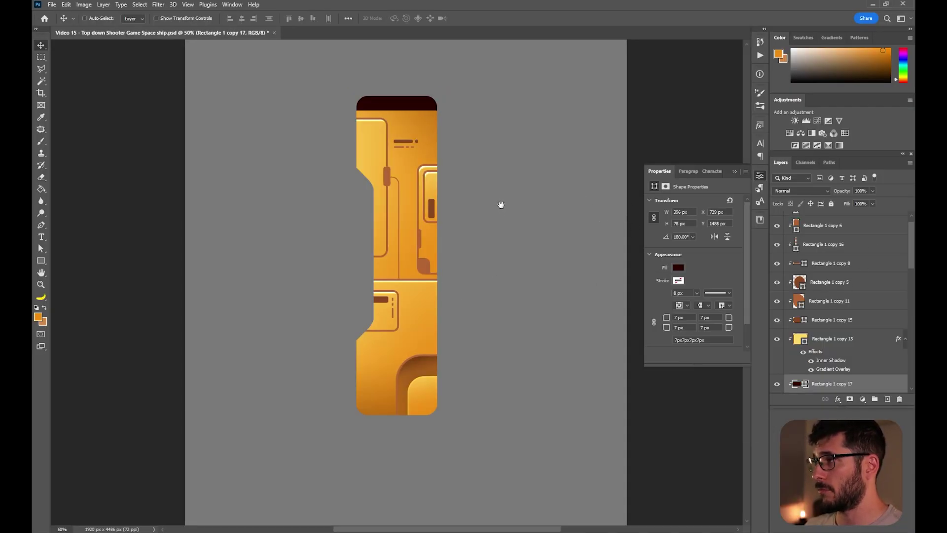
drag(501, 204, 506, 226)
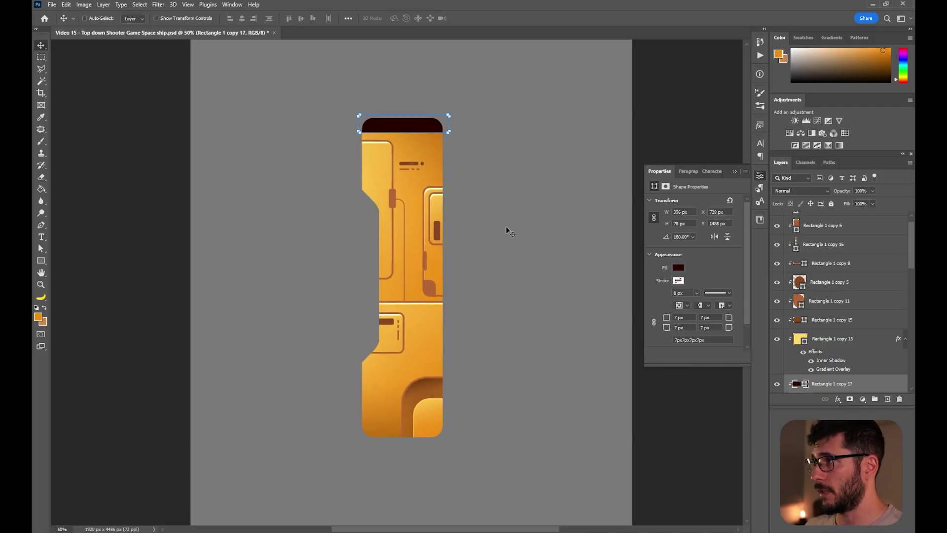
Enable a drop shadow on the dark band and set its colour to white (ffffff).
double_click(884, 386)
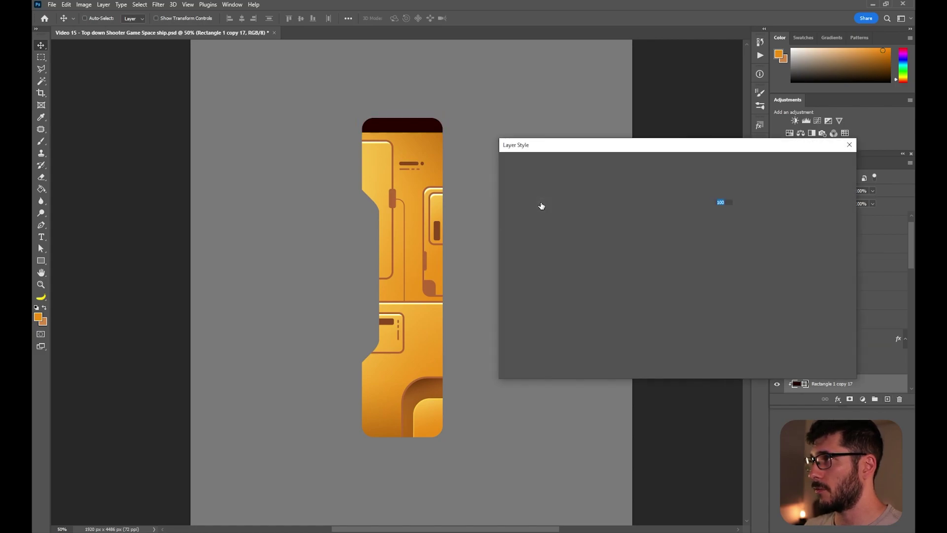
click(524, 331)
click(718, 194)
drag(625, 307, 380, 142)
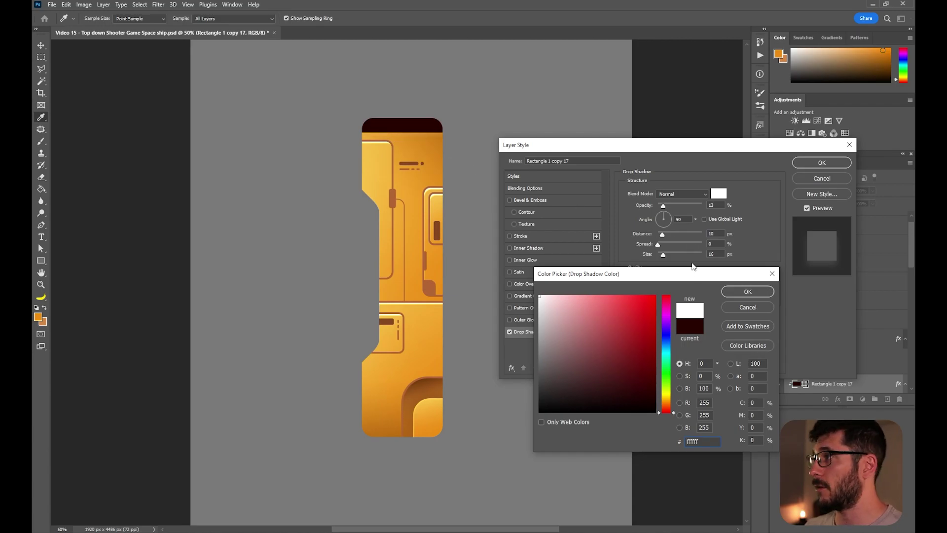
click(750, 291)
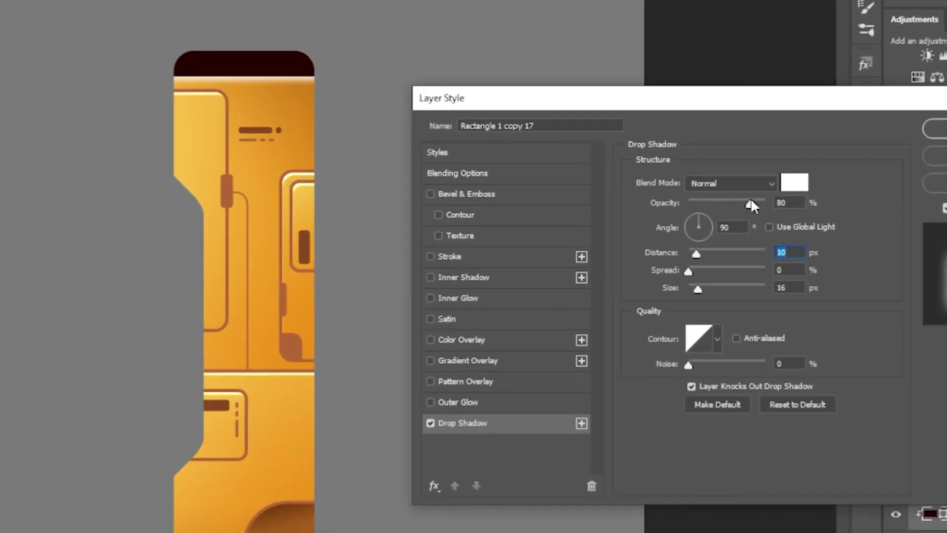
Set the dark band's white drop shadow to 3 px size and 4 px distance.
click(694, 203)
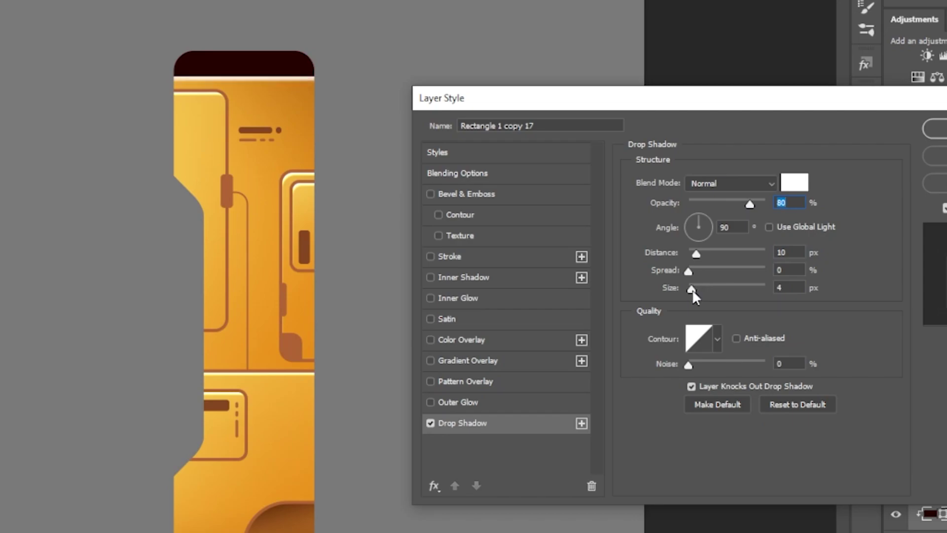
drag(692, 289, 691, 289)
click(803, 252)
text(5)
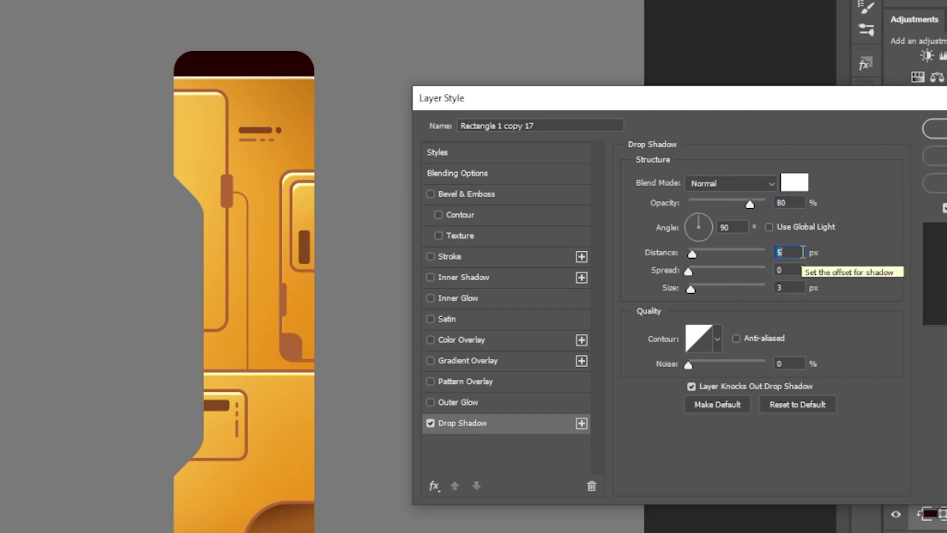
key(Down)
Switch the band's drop shadow to Linear Dodge (Add) blending and set its opacity to 27%.
click(769, 183)
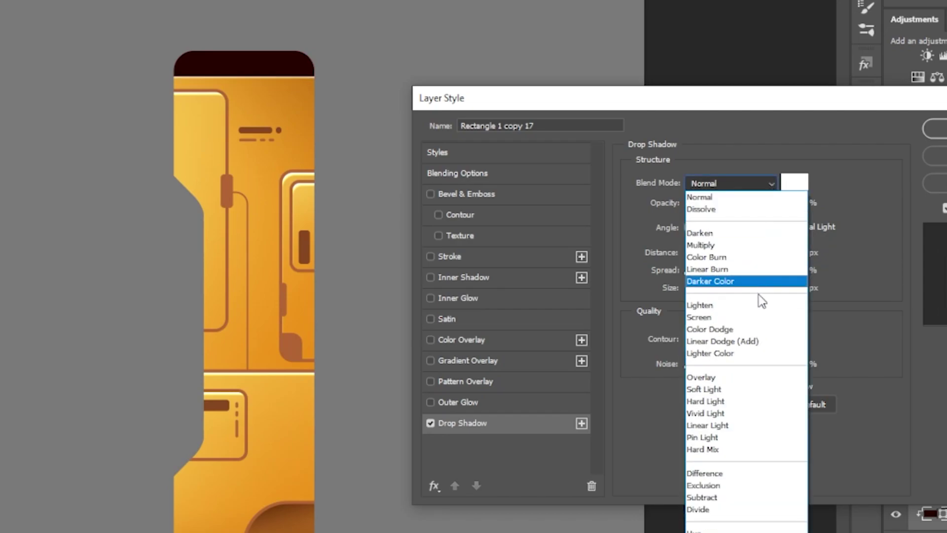
click(744, 338)
drag(750, 203, 710, 200)
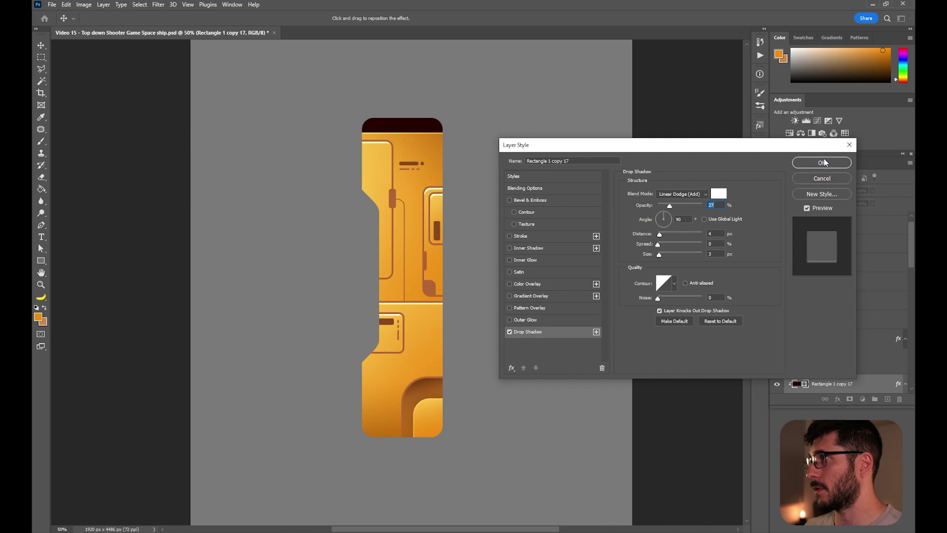
Add a gradient overlay to the dark band at the panel's upper end.
click(457, 173)
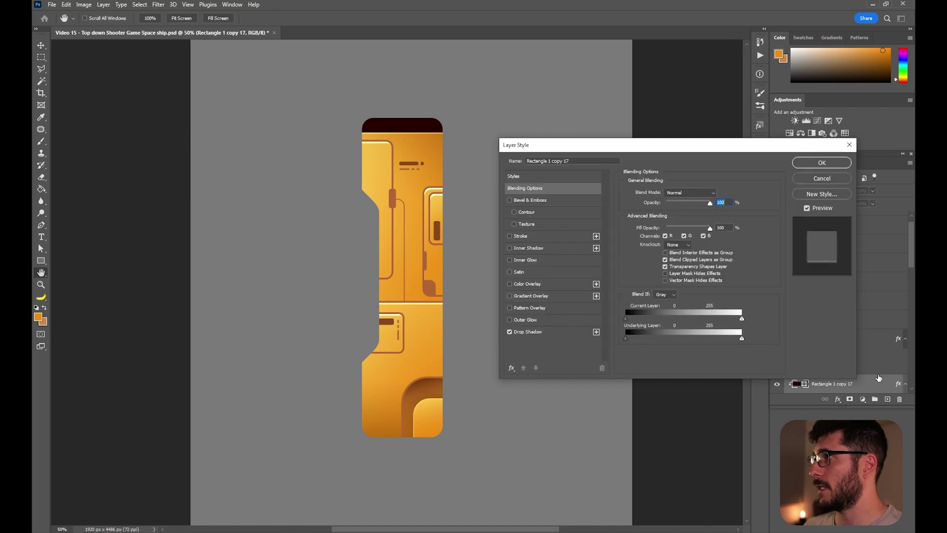
click(519, 295)
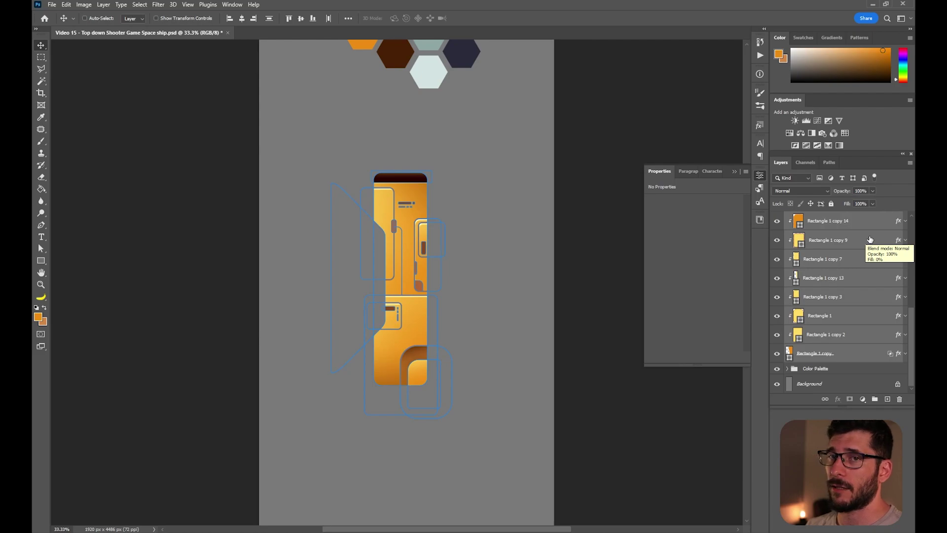
Group all the shape layers of the finished orange panel and hide the floating Properties panel.
key(ctrl+g)
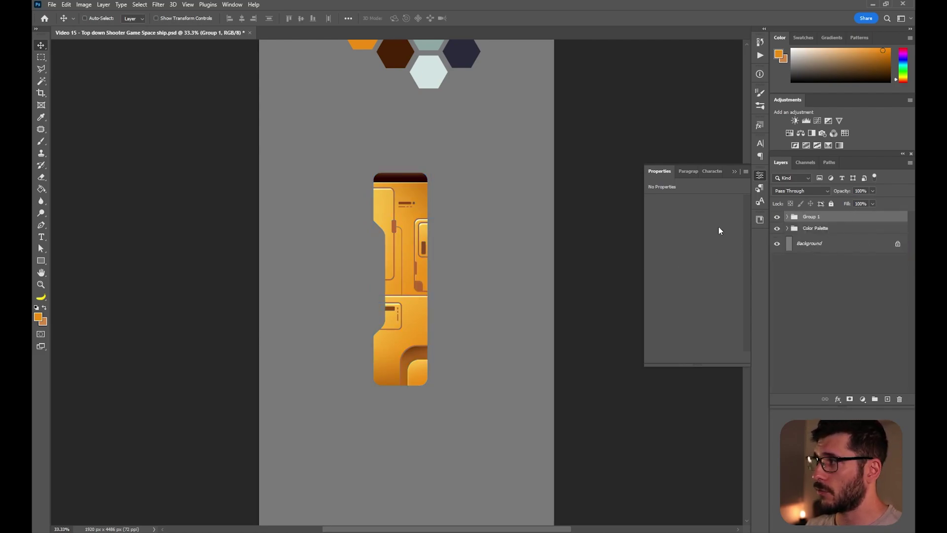
key(z)
click(461, 257)
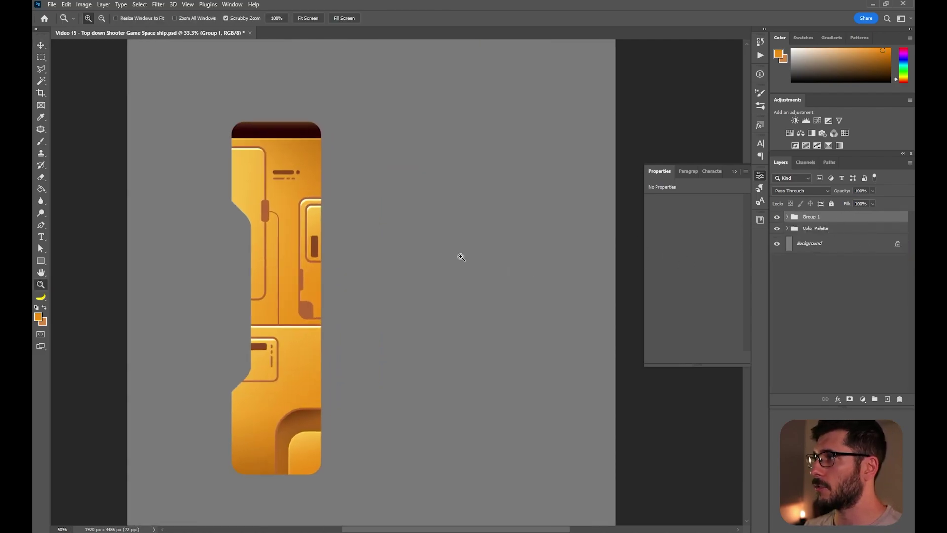
click(461, 257)
drag(436, 274, 414, 269)
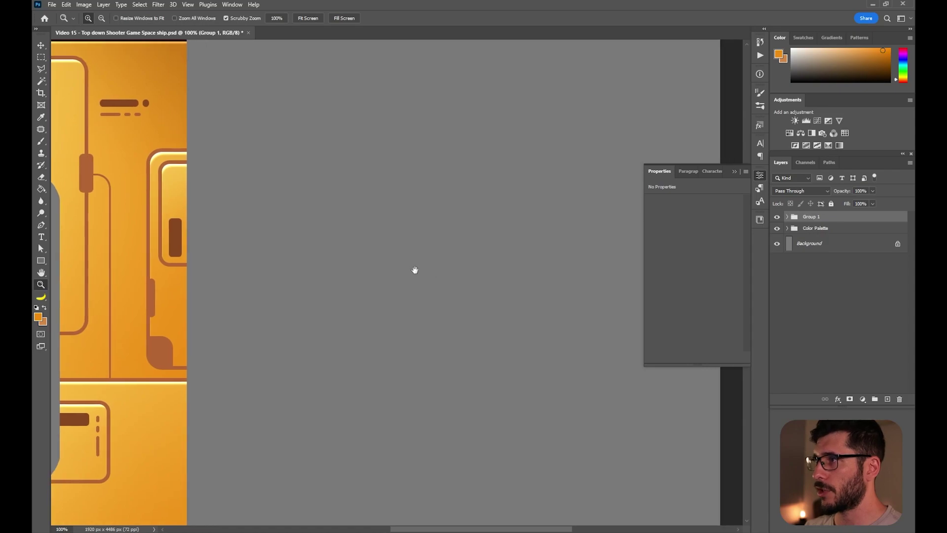
click(761, 178)
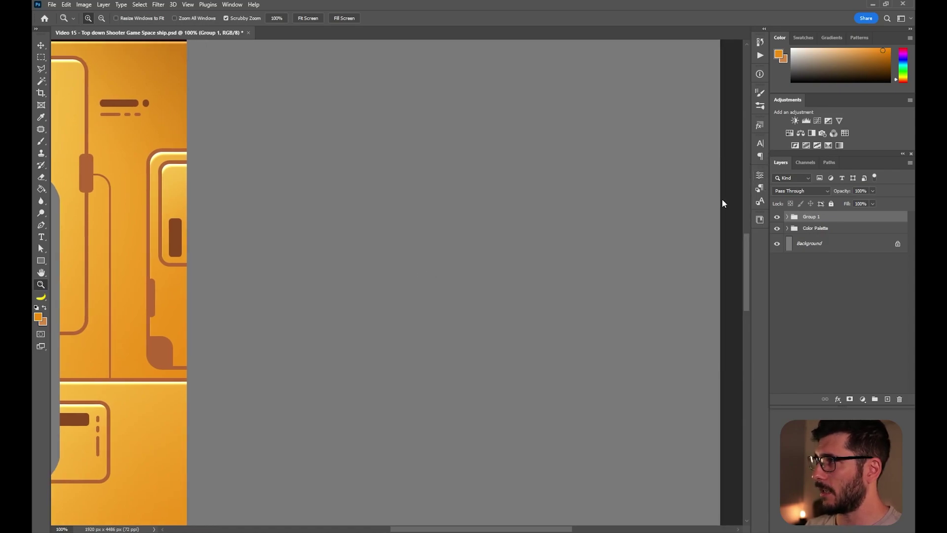
alt+click(372, 317)
key(v)
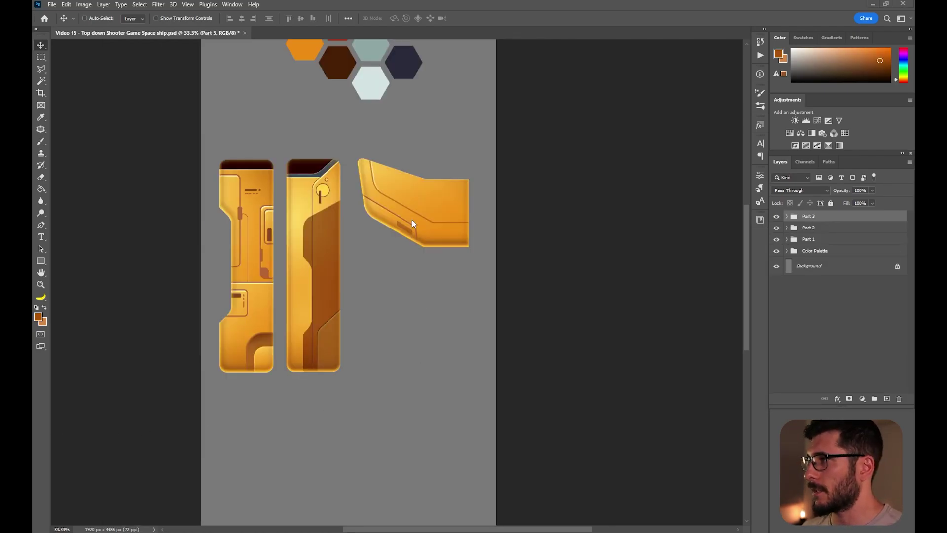
Examine the angled wing panel's dark brown and yellow inner shadows by switching them off and on and viewing their settings.
scroll(422, 230, up, 2)
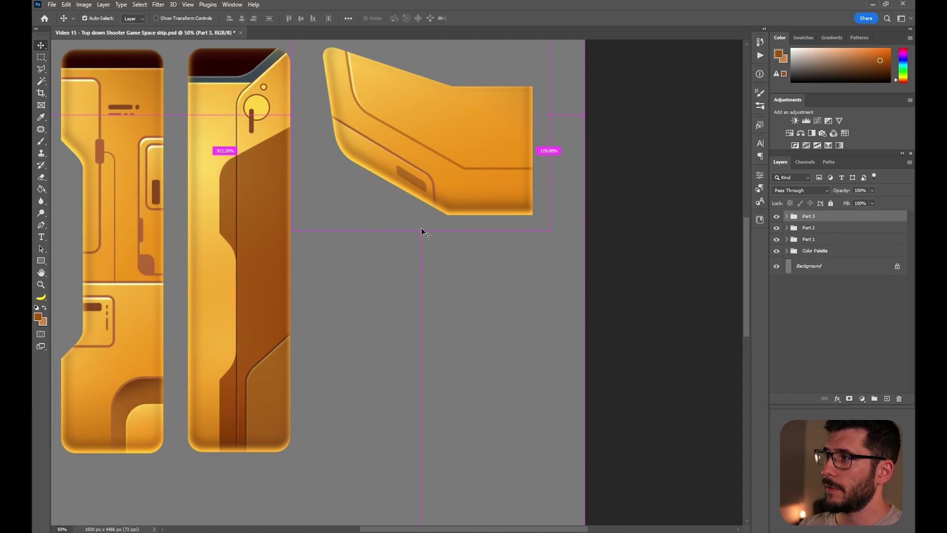
drag(423, 207, 410, 348)
ctrl+click(474, 356)
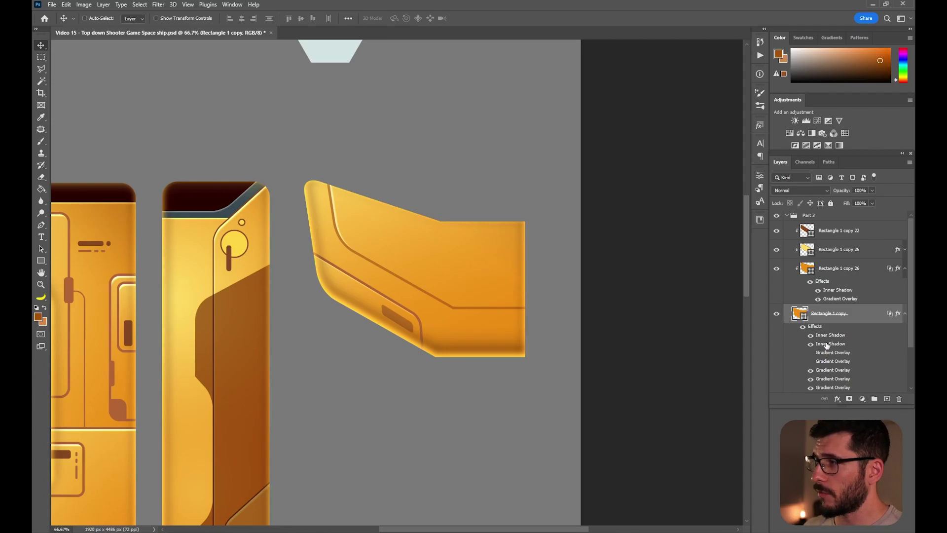
double_click(827, 345)
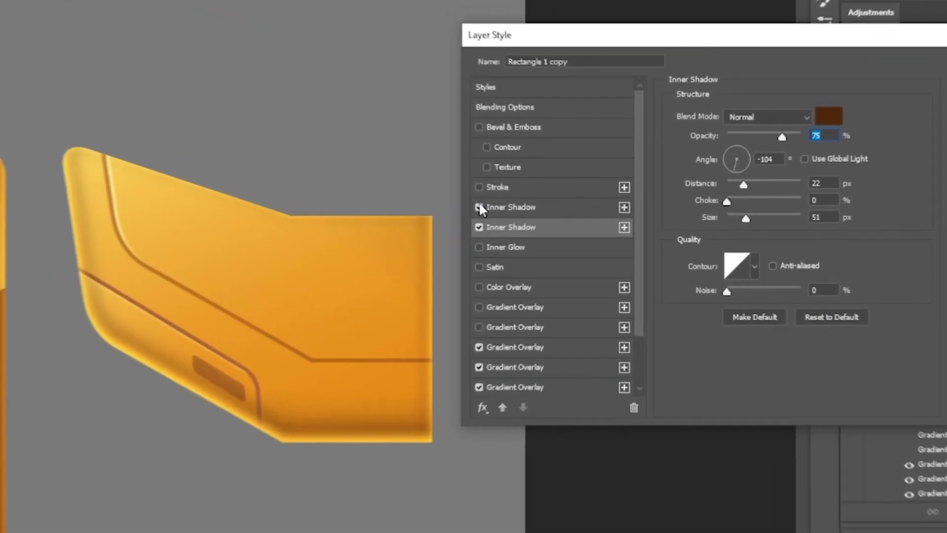
click(553, 217)
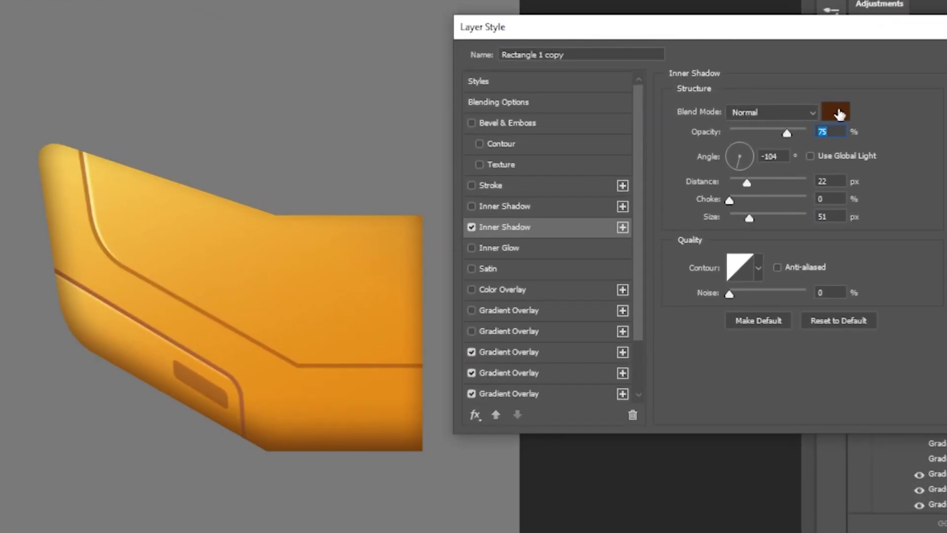
click(471, 226)
click(471, 226)
click(472, 206)
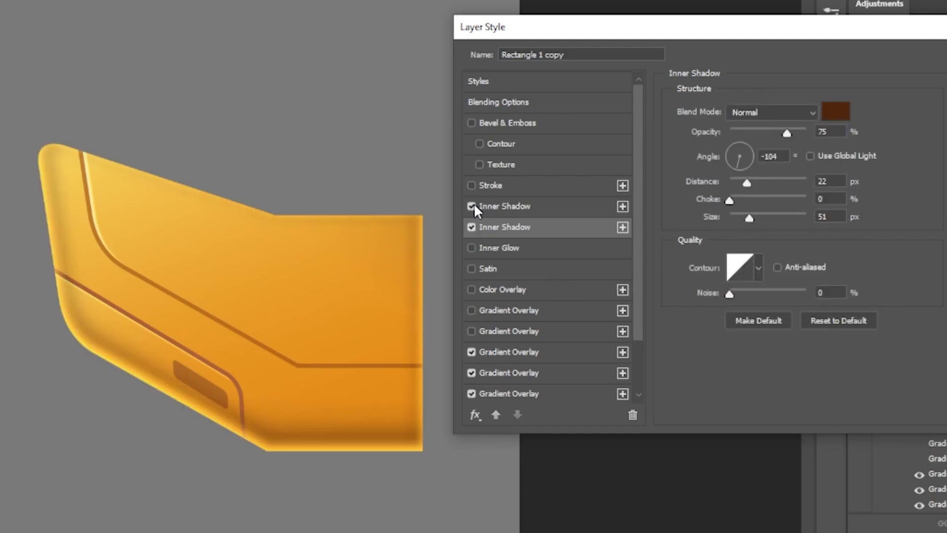
click(505, 207)
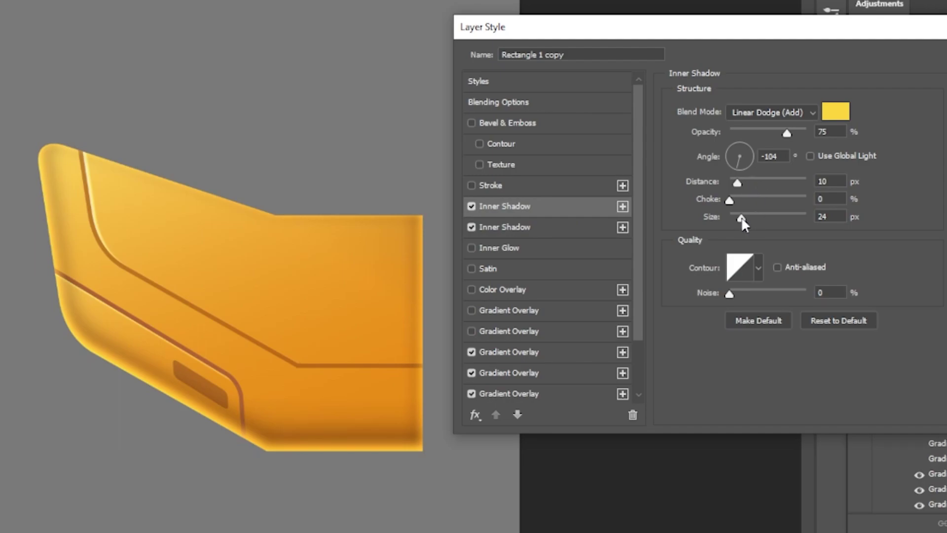
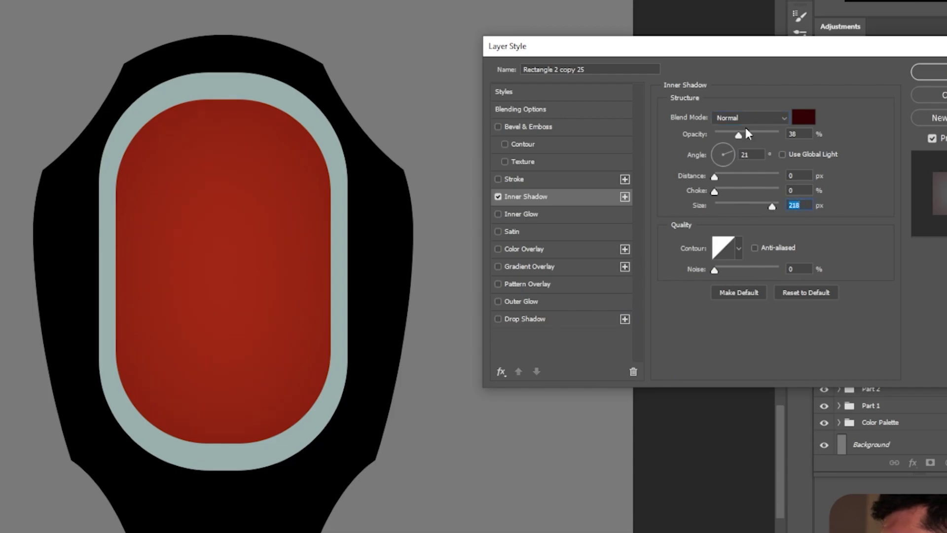
Set the red rounded shape's dark inner shadow to 100% opacity, 36% choke and 155 px size.
drag(746, 129, 802, 134)
drag(714, 191, 733, 192)
drag(772, 207, 758, 207)
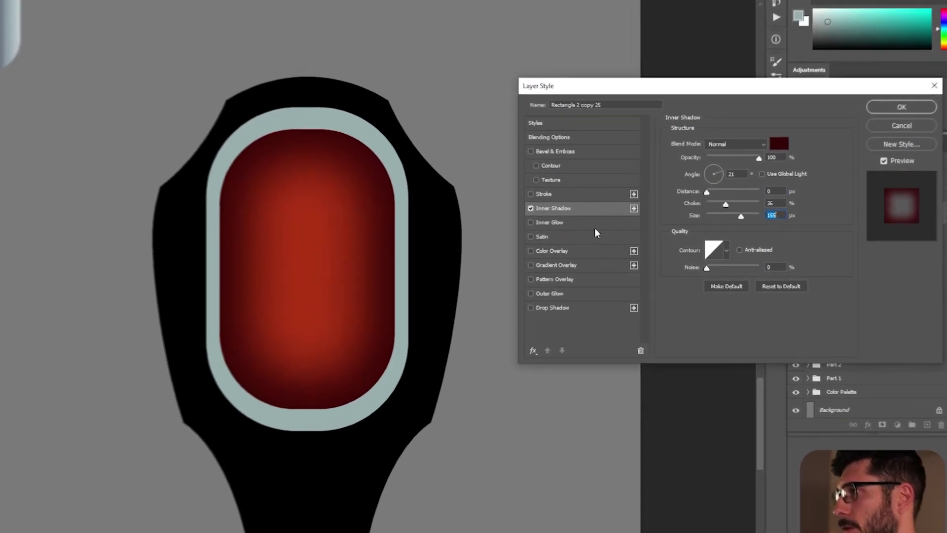
Add a radial gradient overlay to the red rounded shape, fading from yellow to transparent at 100% opacity.
click(553, 263)
click(498, 266)
click(517, 266)
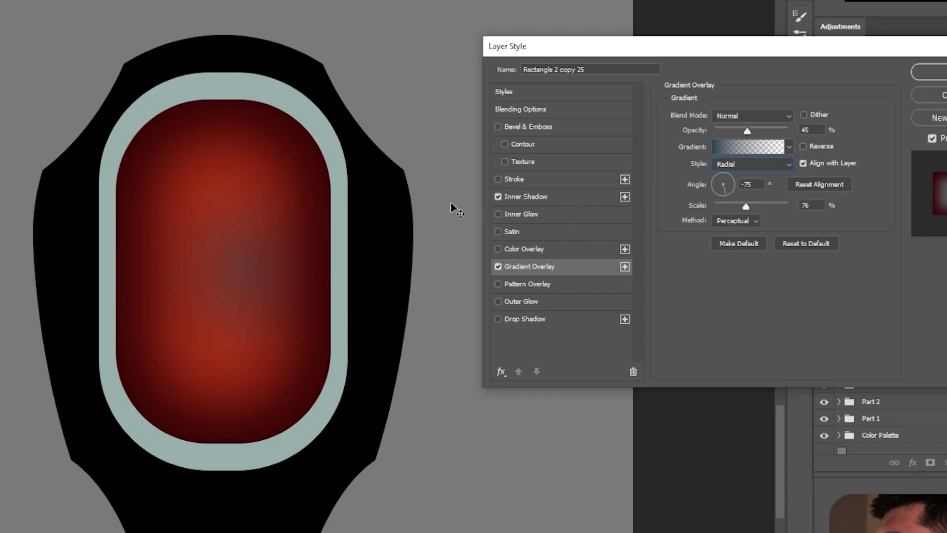
click(736, 147)
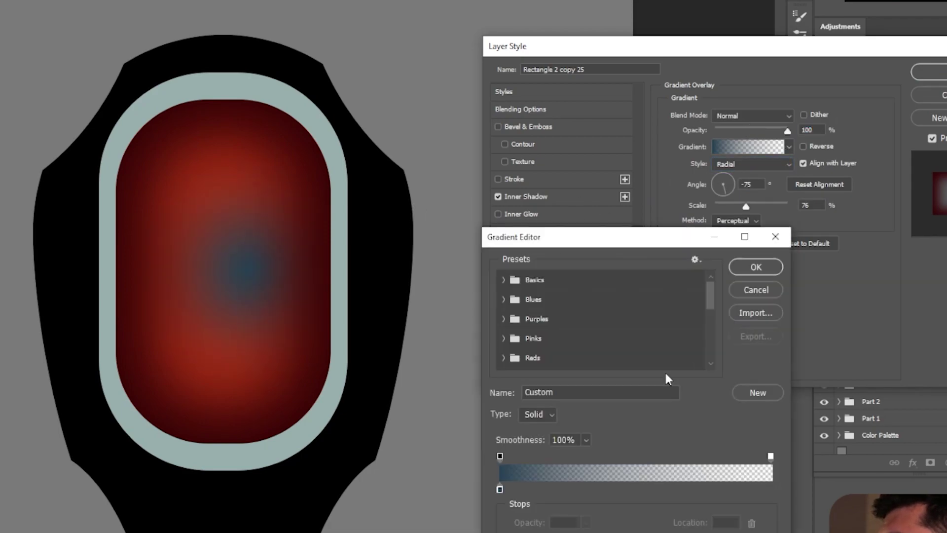
click(500, 488)
double_click(500, 488)
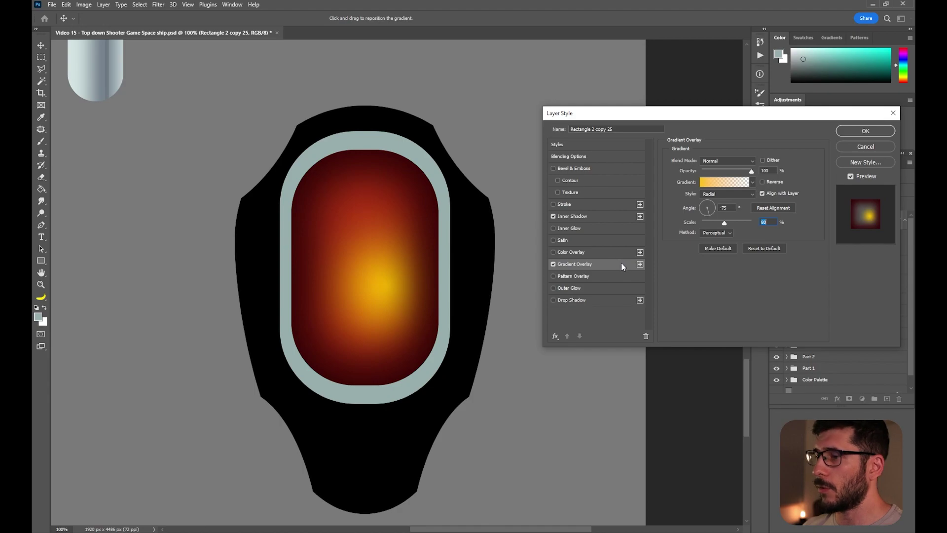
Set the gradient overlay to Linear Dodge (Add) at 80% opacity and 100% scale, and shift the glow slightly down.
click(726, 165)
click(730, 252)
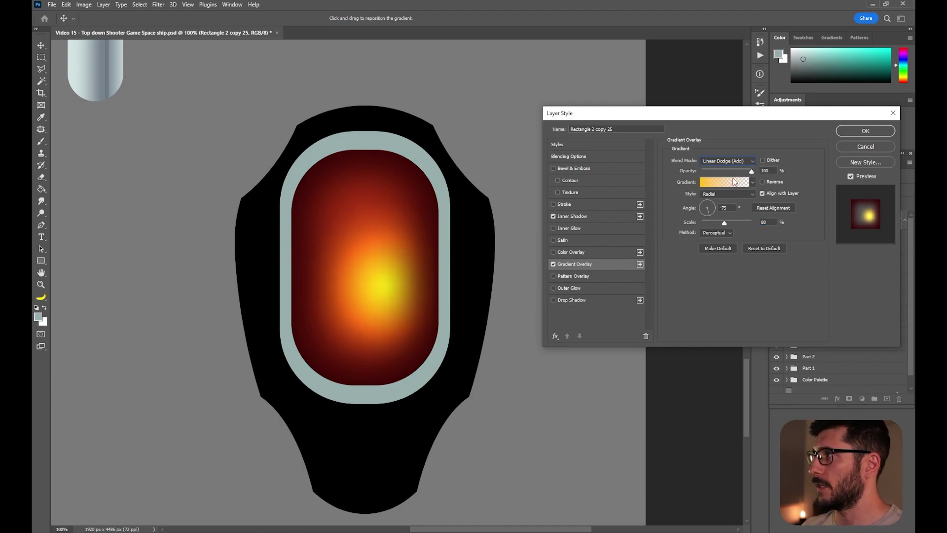
drag(749, 172, 740, 171)
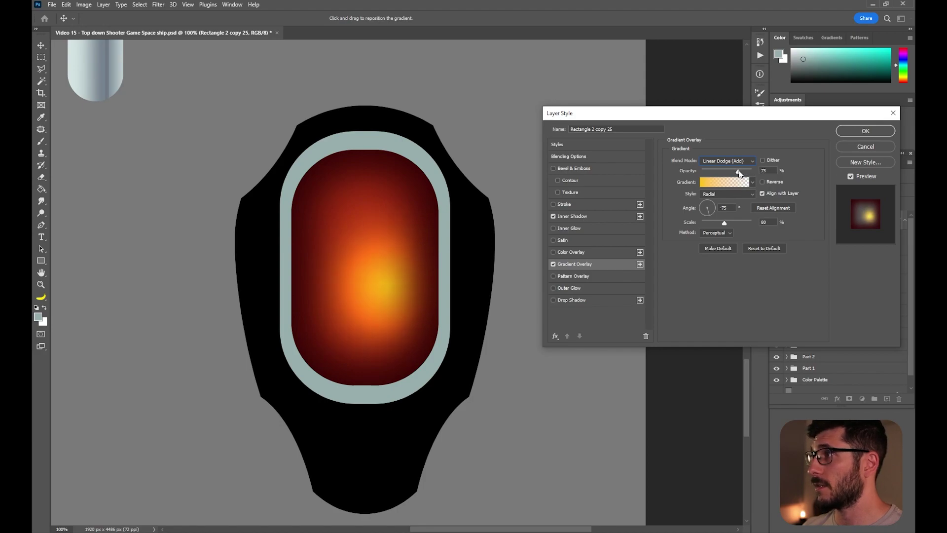
drag(725, 223, 732, 222)
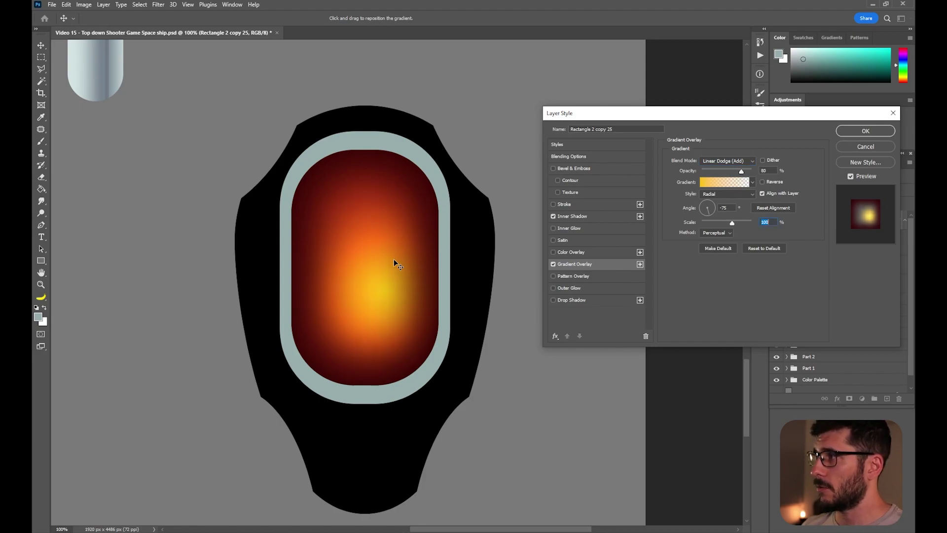
drag(394, 260, 394, 263)
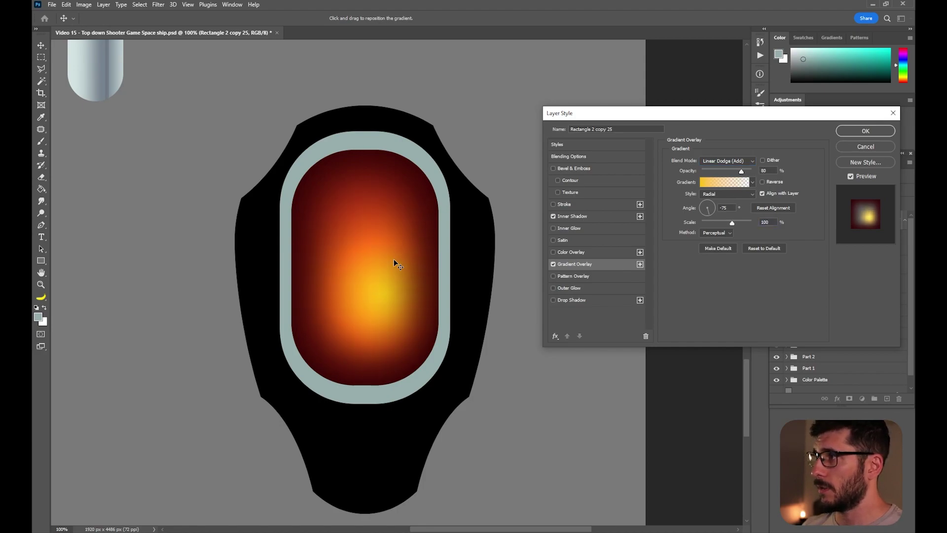
Add two more inner shadows to the red shape, making the topmost dark red in Normal mode with 15% choke and 21 px size.
click(640, 217)
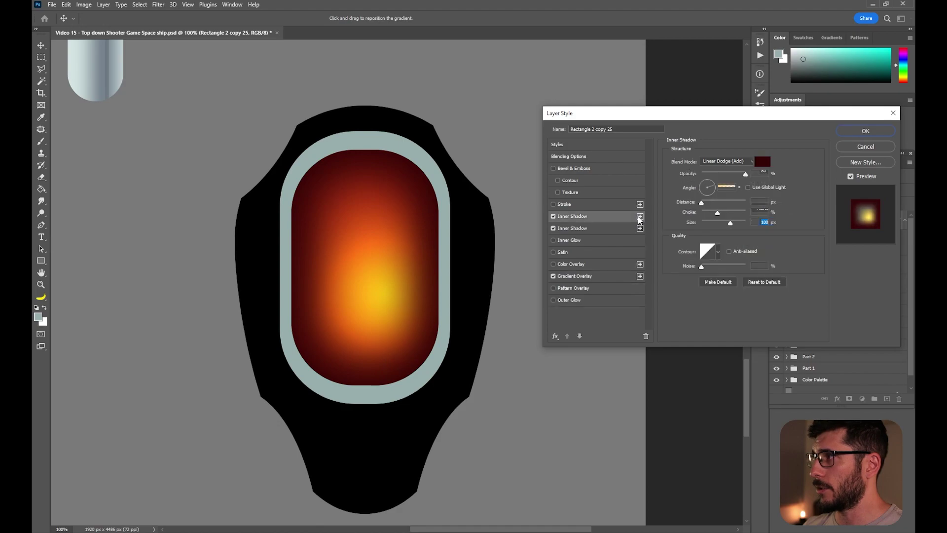
mouse_move(729, 223)
mouse_down()
mouse_move(703, 226)
mouse_move(737, 213)
mouse_move(721, 213)
mouse_up()
click(640, 216)
click(762, 162)
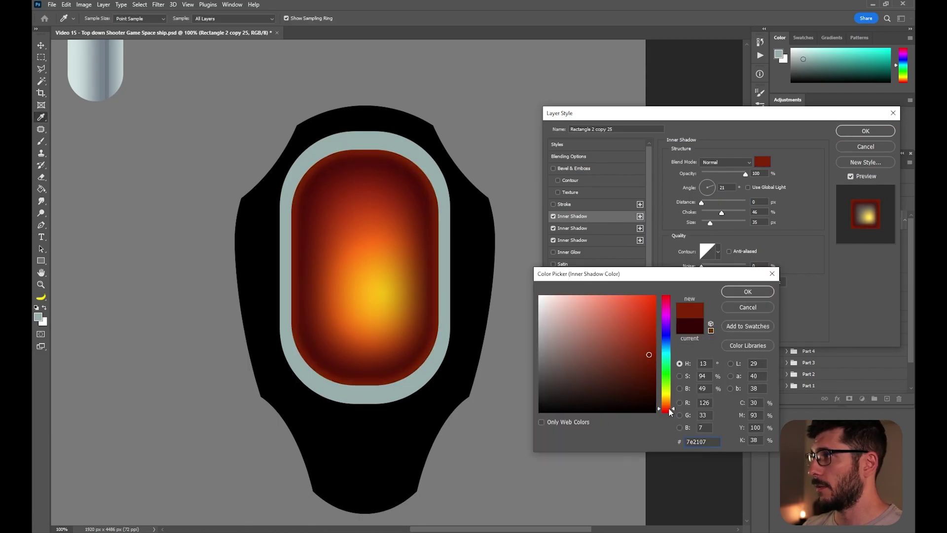
click(637, 353)
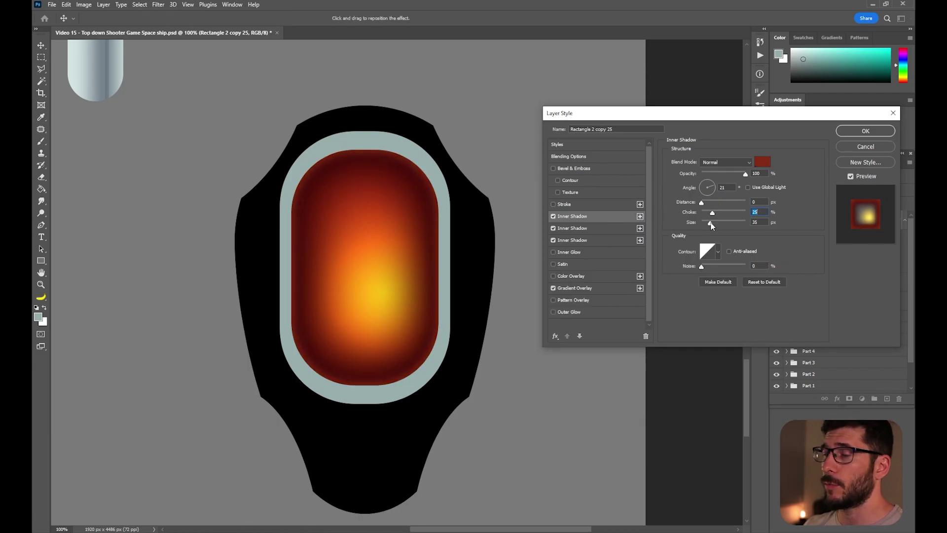
key(Tab)
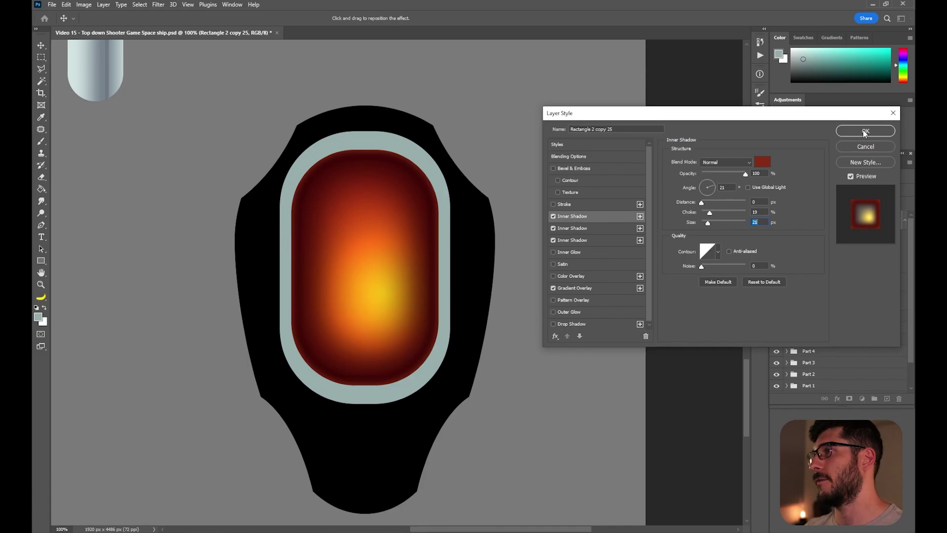
click(866, 131)
Create a new empty layer above the red rounded shape and duplicate the red shape's layer.
key(ctrl+shift+alt+n)
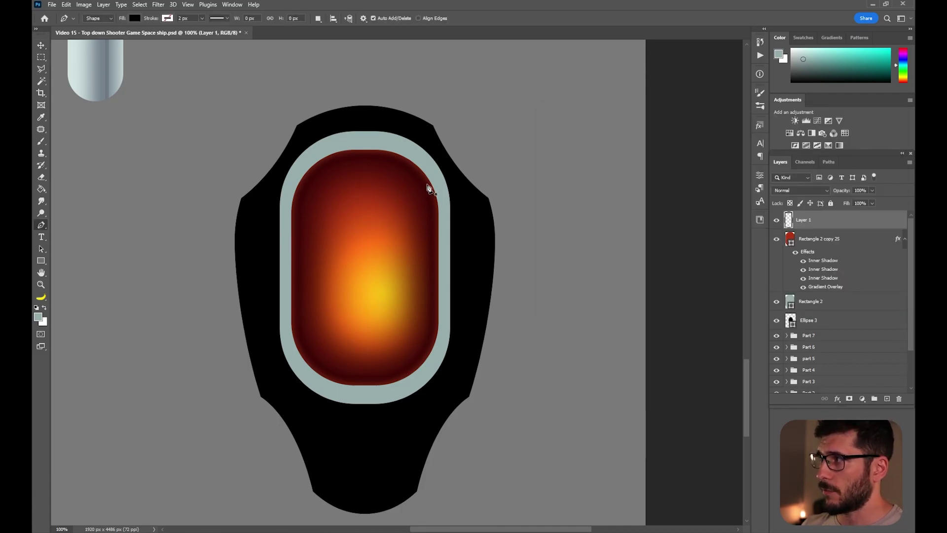
click(860, 247)
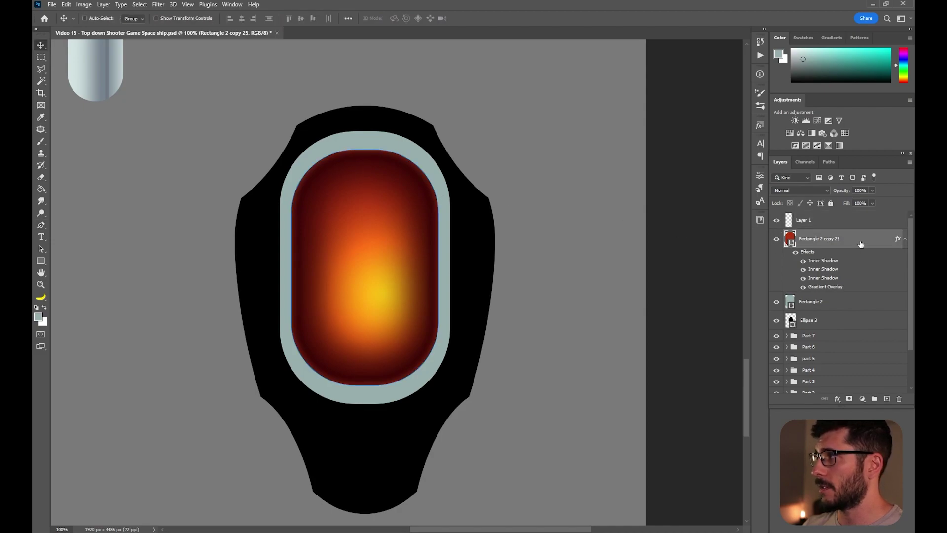
key(ctrl+j)
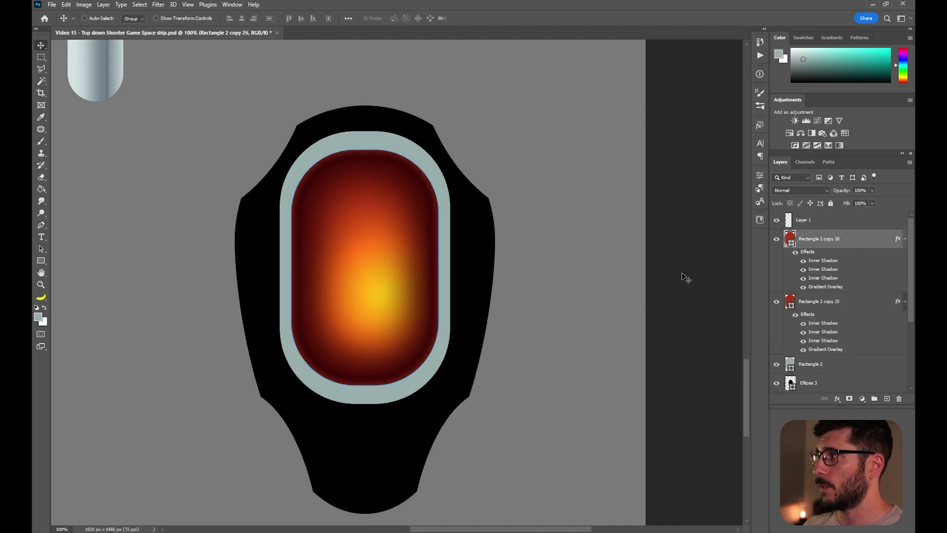
key(a)
key(Return)
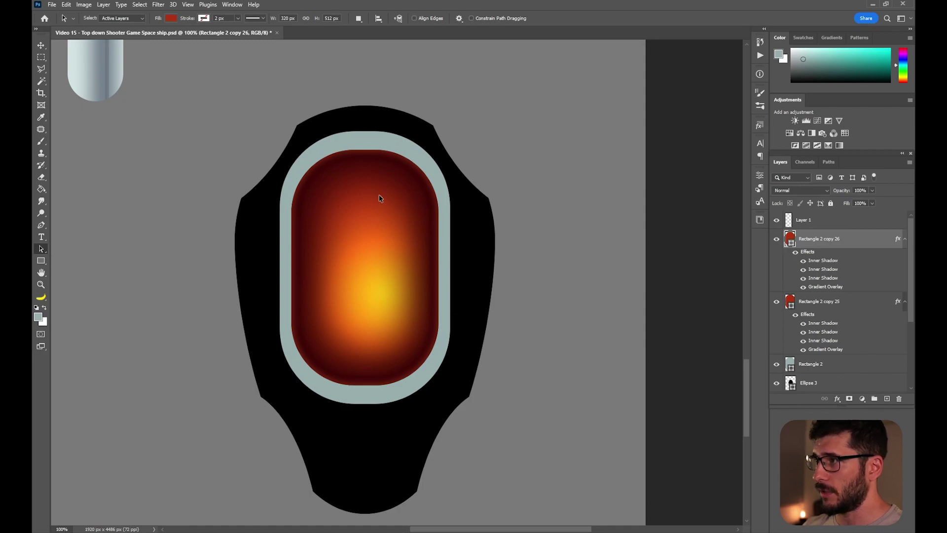
Draw a closed Pen polygon over the red shape, covering everything except its upper-left portion.
key(p)
click(380, 146)
click(345, 282)
click(283, 267)
click(291, 379)
click(409, 400)
click(464, 367)
click(454, 197)
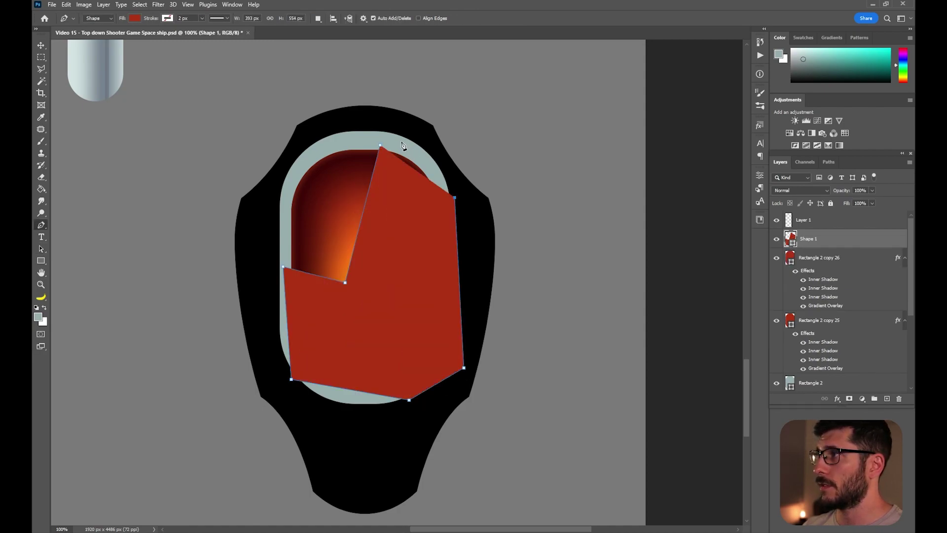
click(401, 142)
click(380, 145)
Merge the polygon with the duplicated rounded shape and subtract it, leaving only the upper-left piece.
key(v)
shift+click(868, 263)
key(ctrl+e)
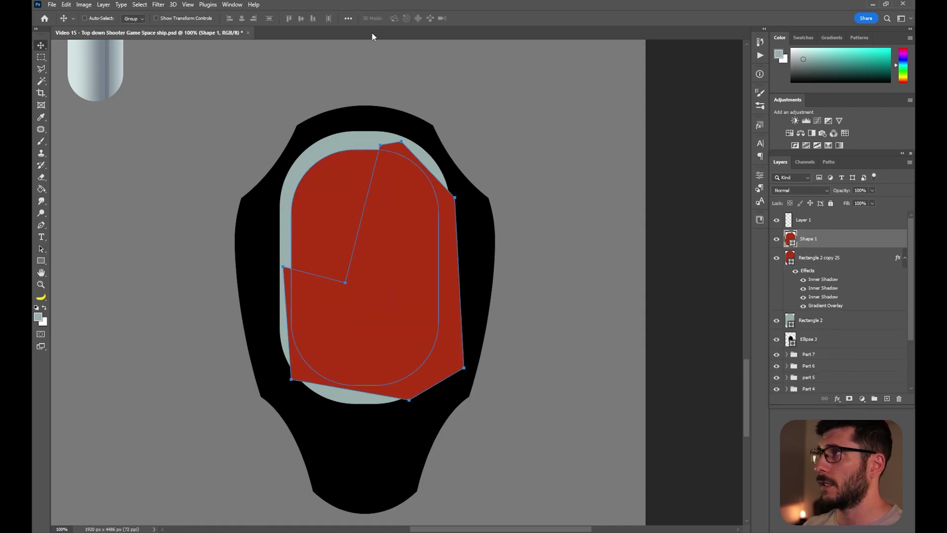
key(a)
click(359, 19)
click(377, 49)
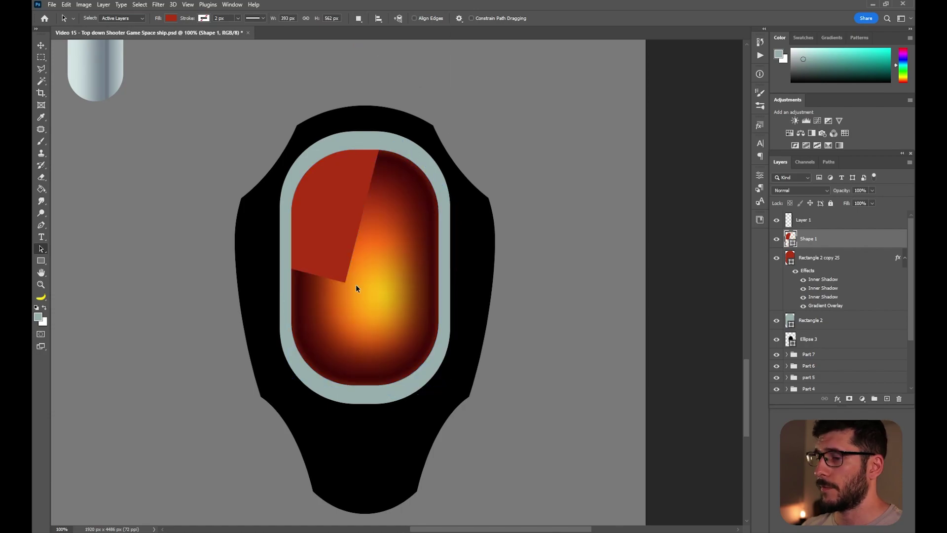
Bend the lower edge of the upper-left piece into a curve with an added anchor point and a raised outer corner.
click(310, 264)
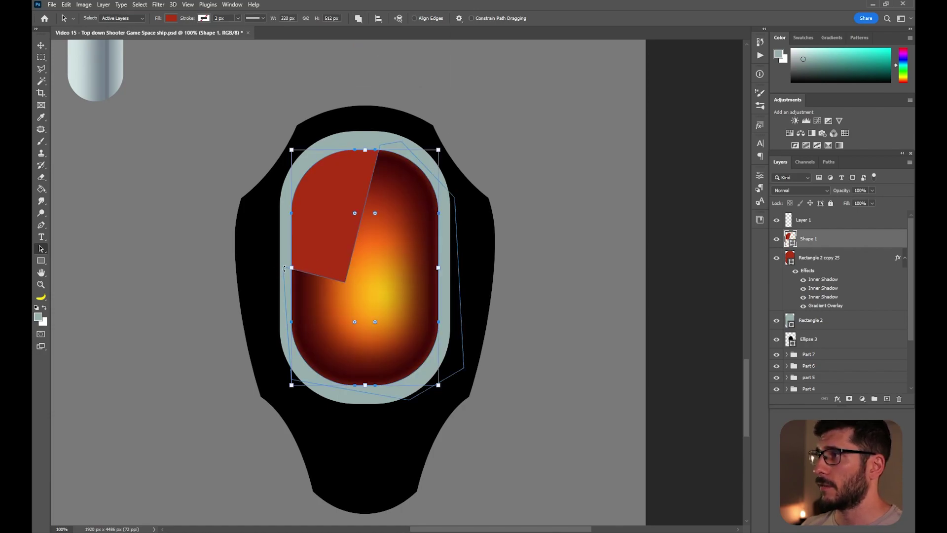
click(389, 274)
click(395, 271)
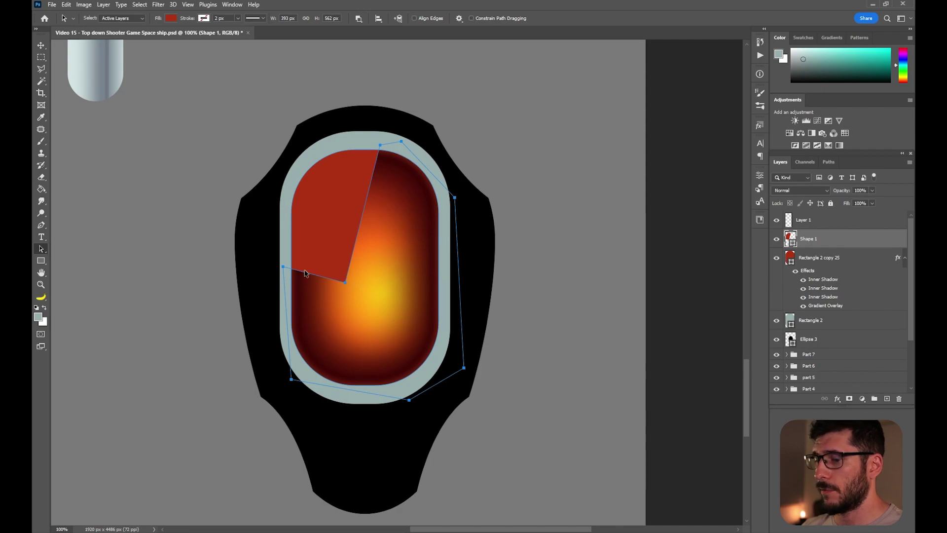
click(284, 268)
drag(284, 269, 307, 269)
key(p)
key(a)
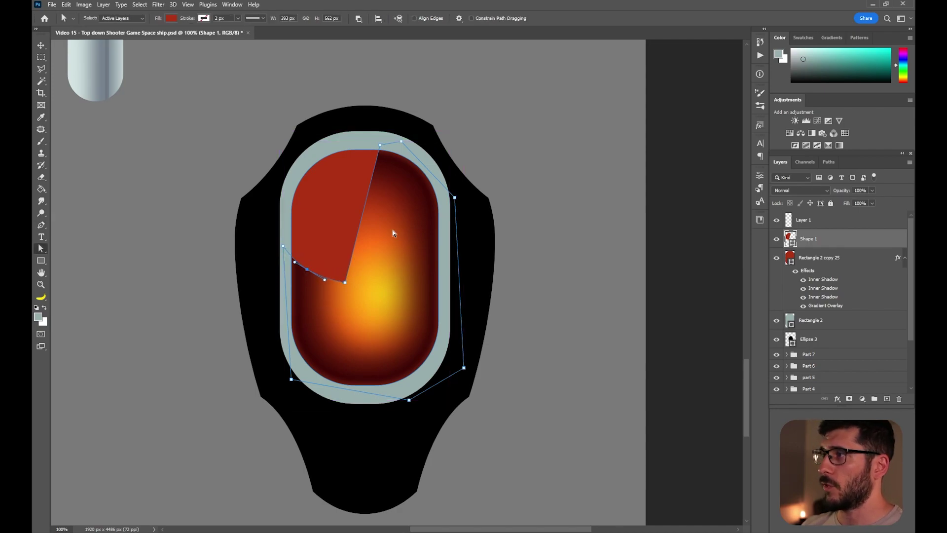
Add an anchor point near the upper end of the piece's slanted edge and bend that edge into a slight curve.
key(p)
click(367, 174)
key(a)
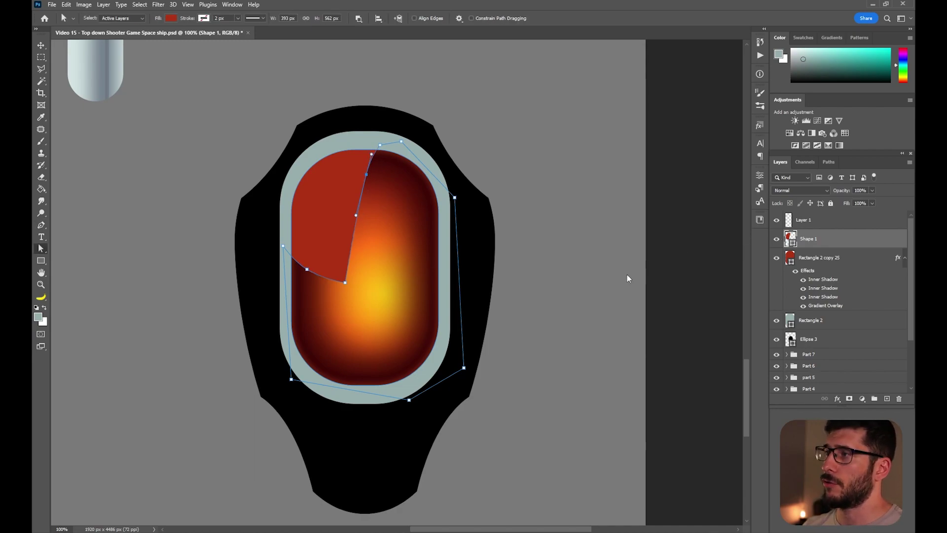
Recolour the upper-left reflection piece to a pale cream.
double_click(791, 239)
click(666, 398)
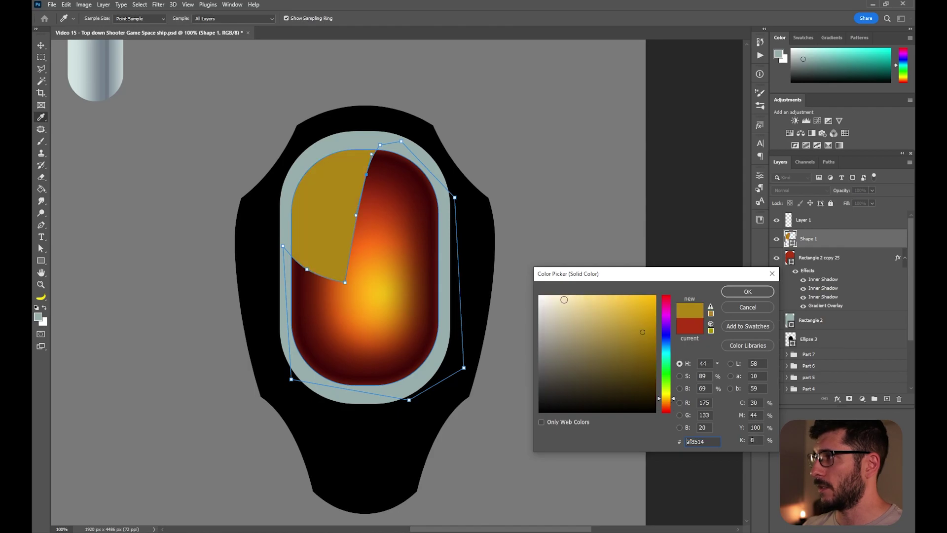
click(559, 298)
key(Return)
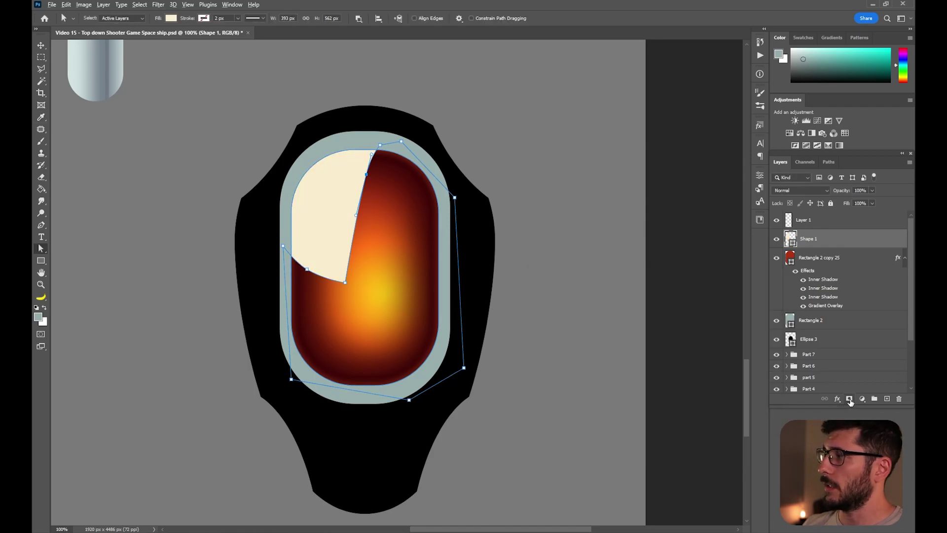
Add a black layer mask to the cream piece and paint it with a soft white brush to reveal a fading glass reflection.
alt+click(850, 400)
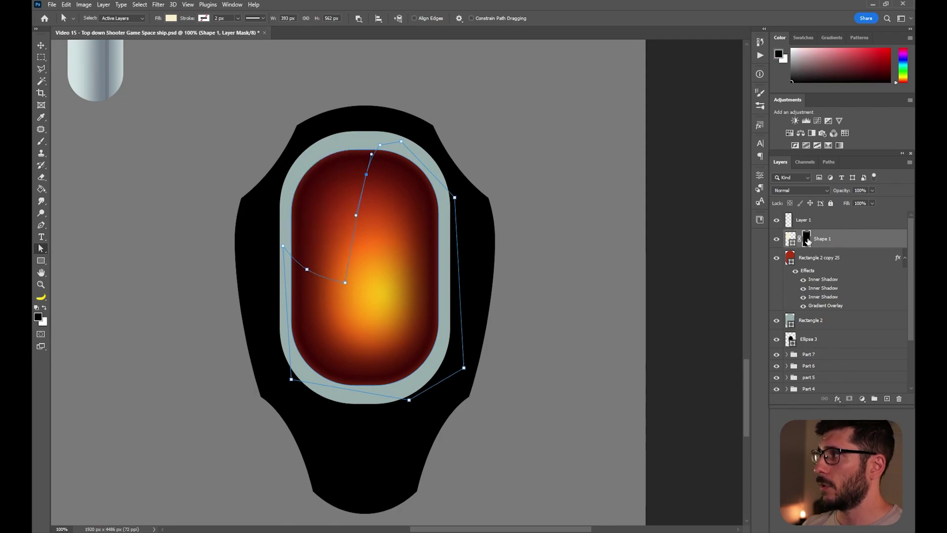
key(b)
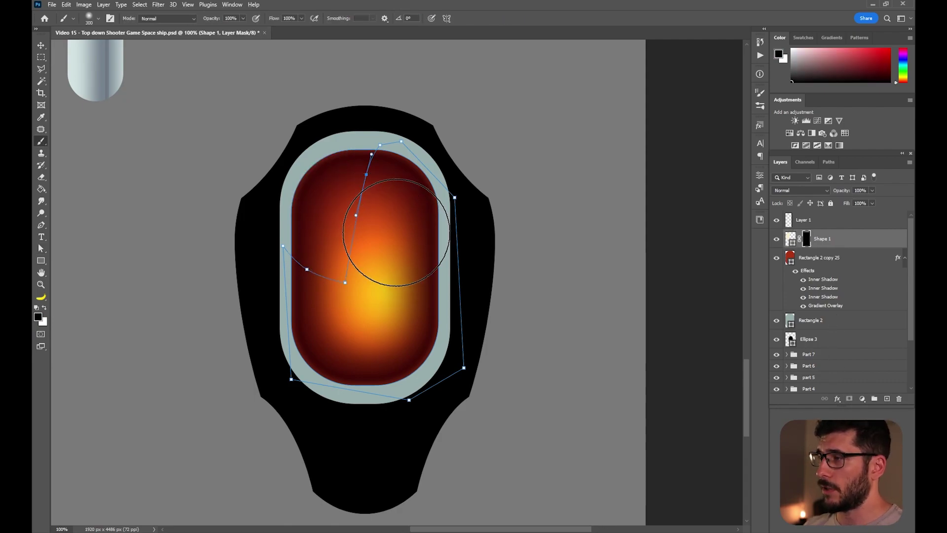
right_click(403, 230)
key(x)
mouse_move(405, 183)
mouse_down()
mouse_move(290, 326)
mouse_move(400, 243)
mouse_move(375, 316)
mouse_move(392, 235)
mouse_move(406, 220)
mouse_up()
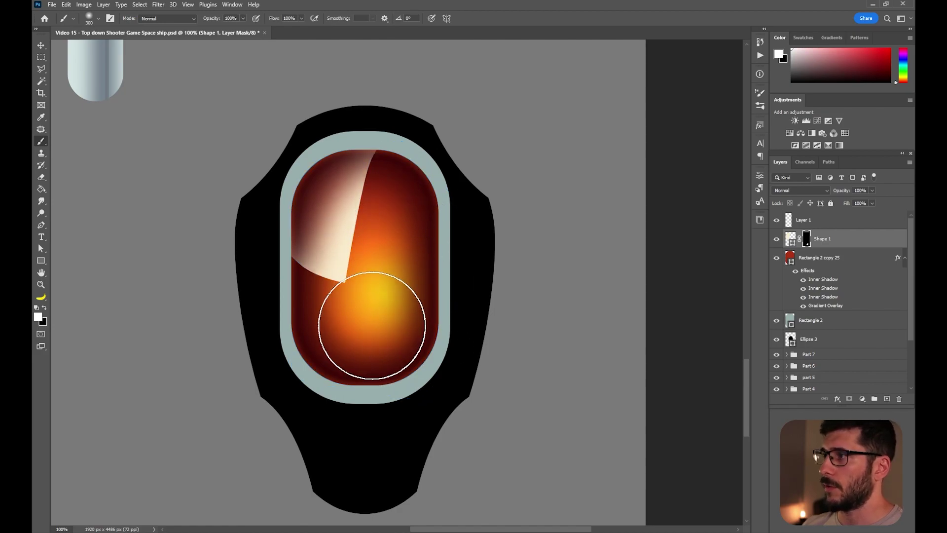
Fade the reflection further with black on its mask and bend the shape's slanted inner edge into a stronger curve.
key(x)
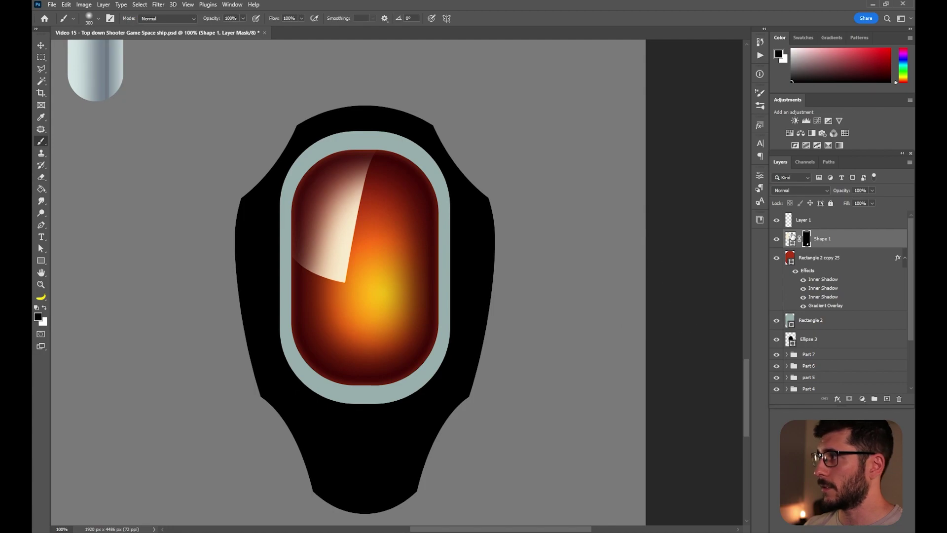
click(790, 239)
key(a)
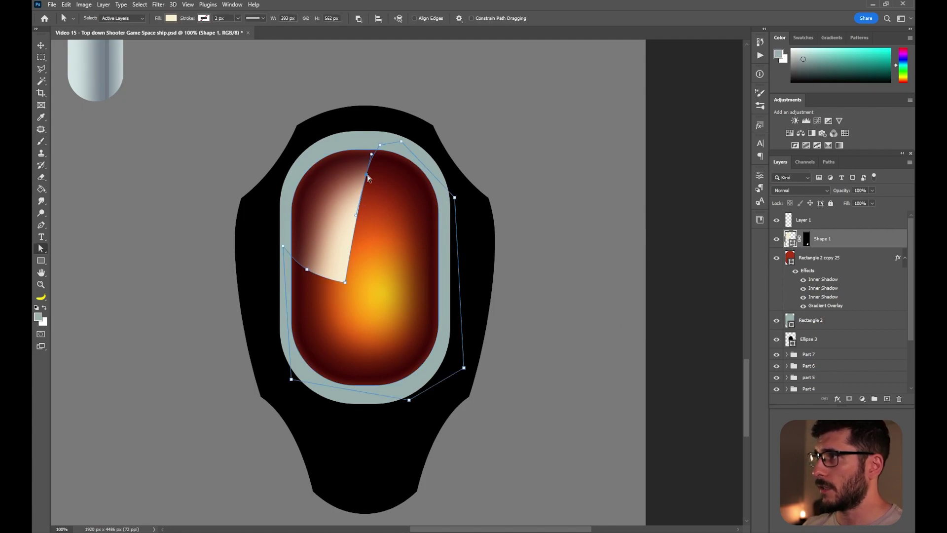
Recolour the cream reflection piece to a warmer pale yellow.
key(b)
double_click(790, 239)
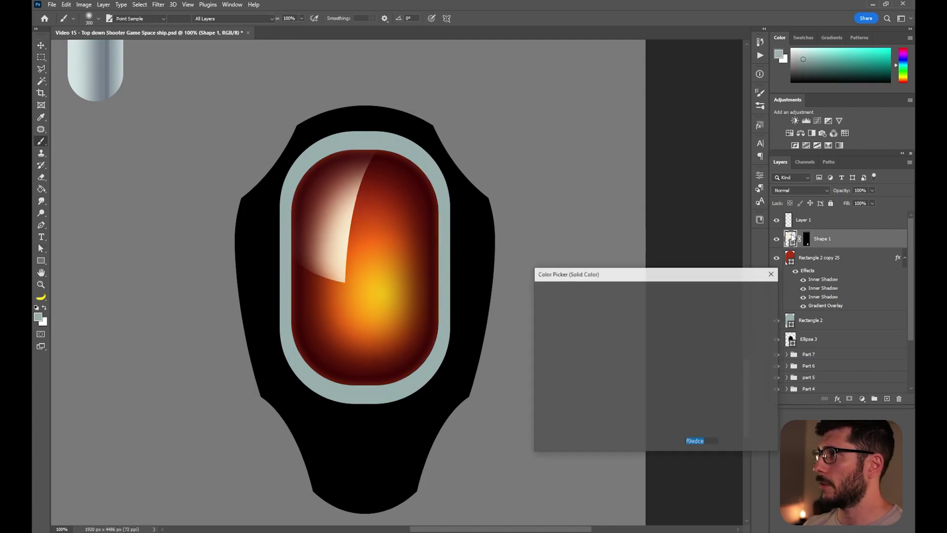
drag(669, 400, 669, 397)
drag(580, 300, 586, 299)
click(748, 291)
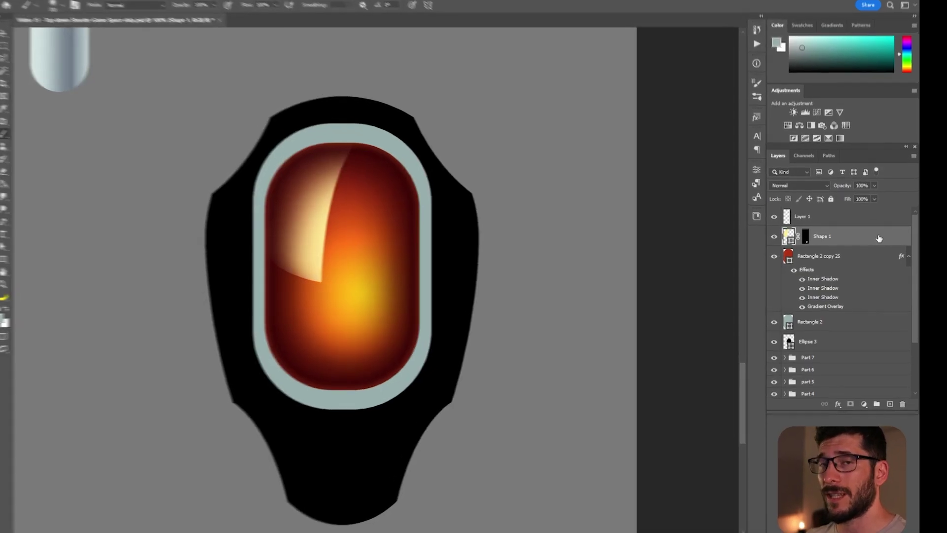
Rasterize the reflection layer and set up the Blur tool with a soft 150 px brush at 0% hardness.
right_click(875, 239)
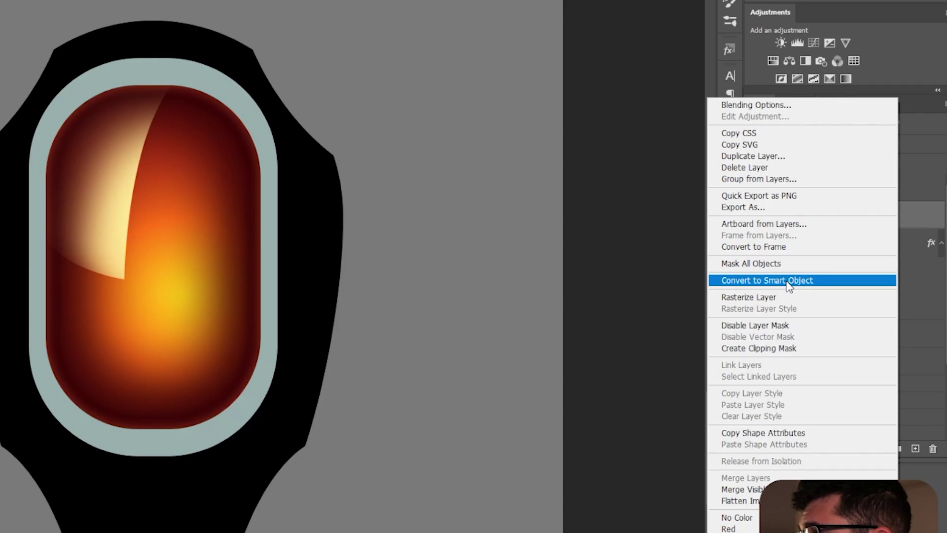
click(773, 298)
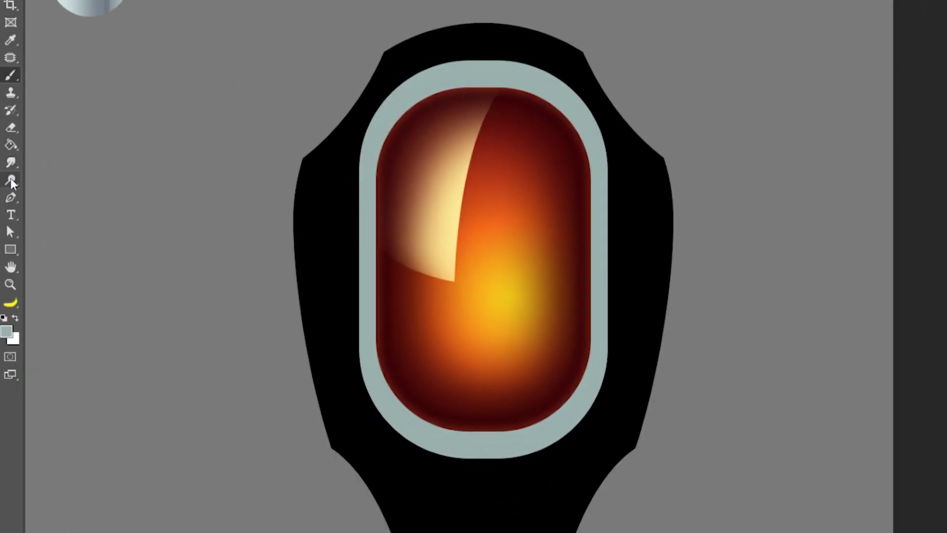
click(13, 165)
click(63, 162)
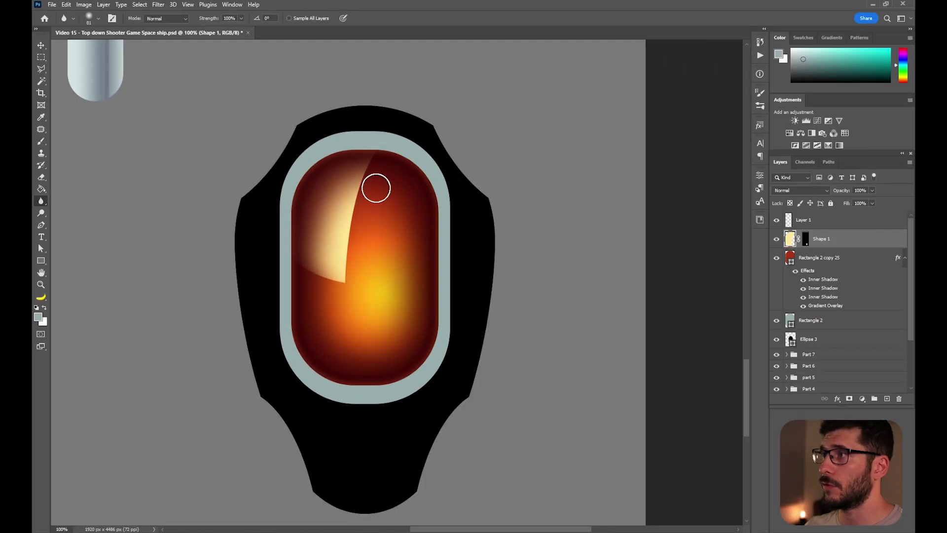
key(bracketright)
key(bracketright)
key(bracketright)
right_click(390, 170)
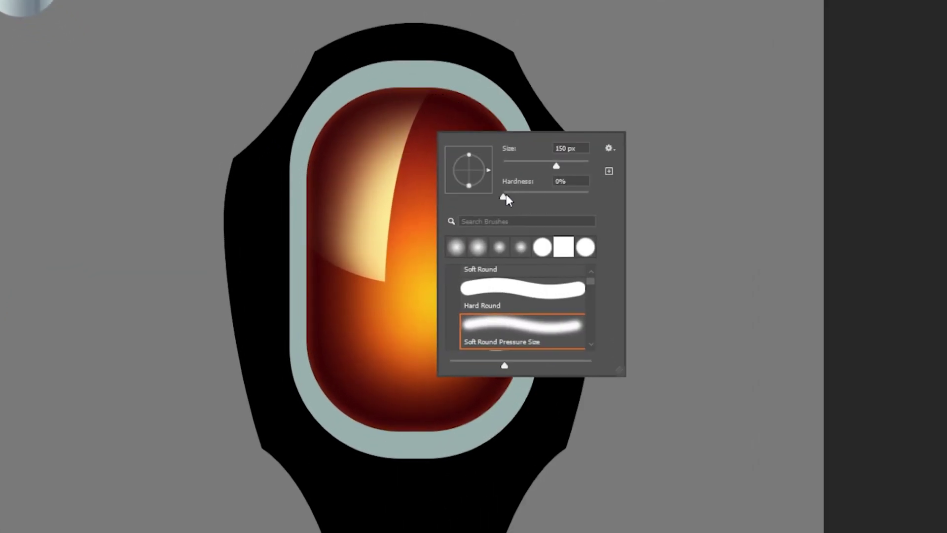
Blur the reflection's curved inner edge and lower corner with soft strokes, enlarging the brush to 200 px.
mouse_move(431, 82)
mouse_down()
mouse_move(420, 69)
mouse_move(442, 125)
mouse_up()
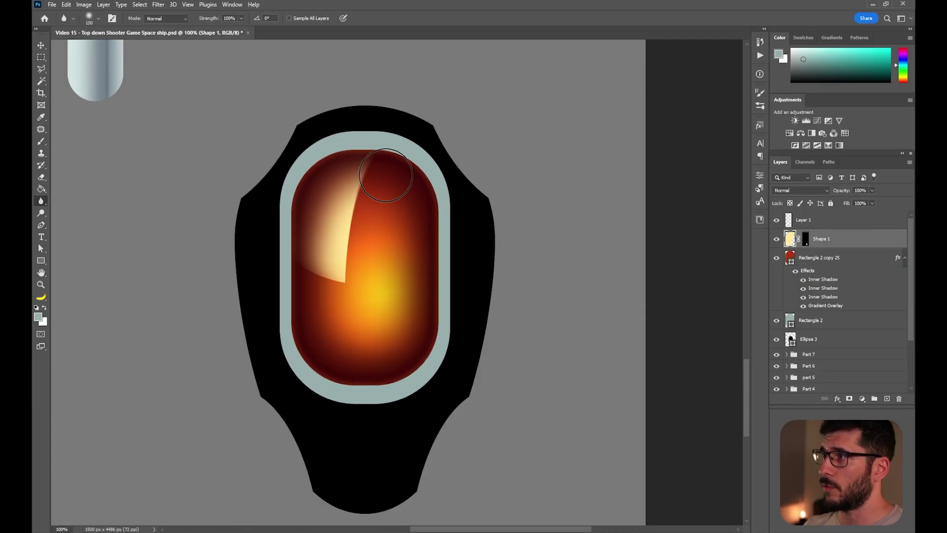
mouse_move(386, 175)
mouse_down()
mouse_move(394, 165)
mouse_move(368, 237)
mouse_move(409, 138)
mouse_up()
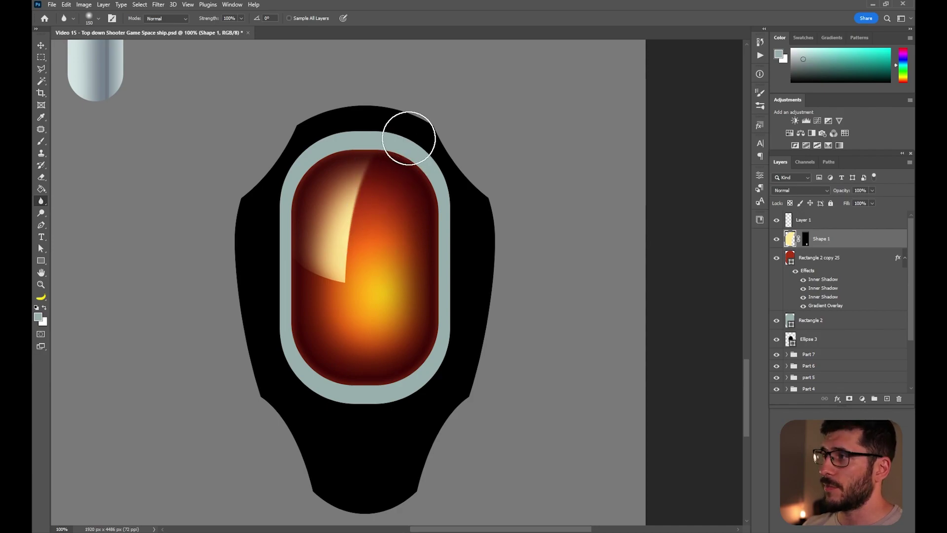
mouse_move(235, 289)
mouse_down()
mouse_move(275, 277)
mouse_move(287, 290)
mouse_move(288, 267)
mouse_up()
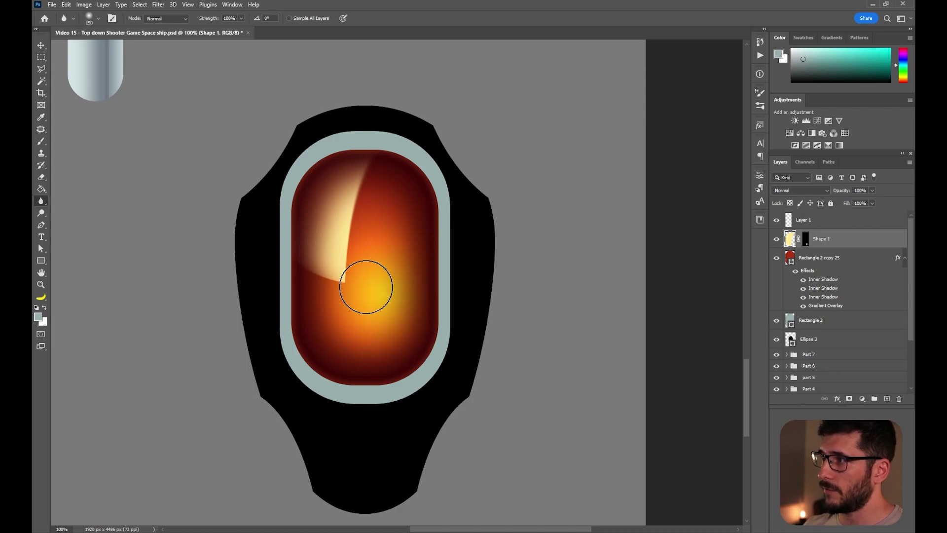
mouse_move(366, 286)
mouse_down()
mouse_move(369, 253)
mouse_move(360, 296)
mouse_move(370, 261)
mouse_up()
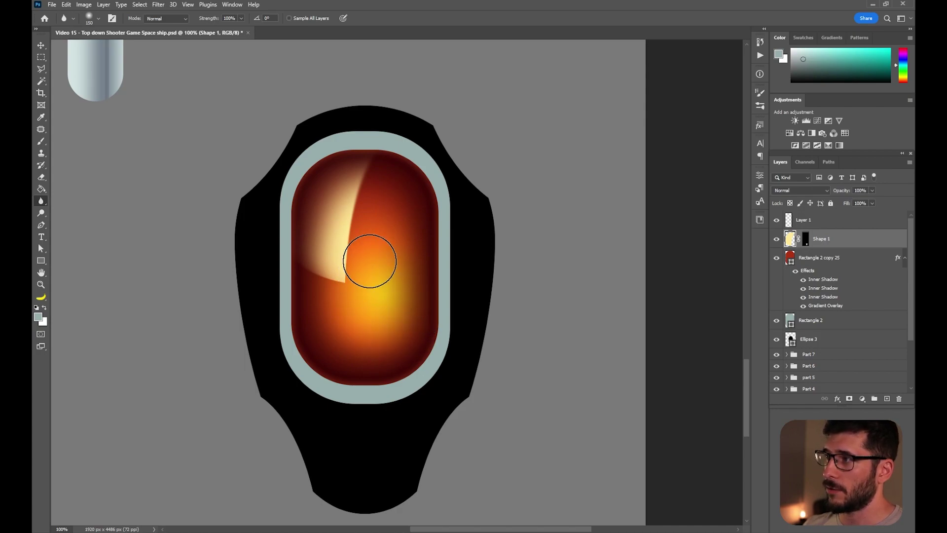
key(bracketright)
key(bracketright)
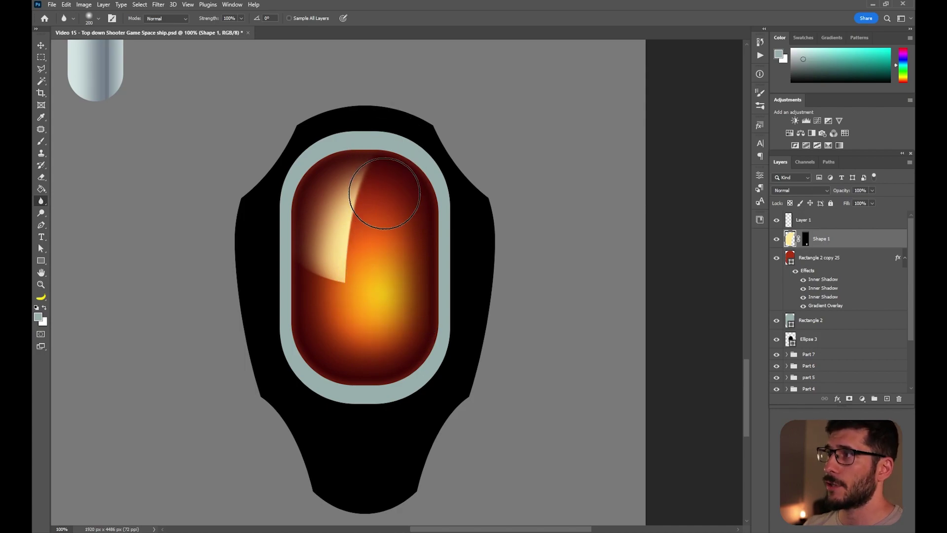
mouse_move(384, 193)
mouse_down()
mouse_move(396, 160)
mouse_move(370, 133)
mouse_up()
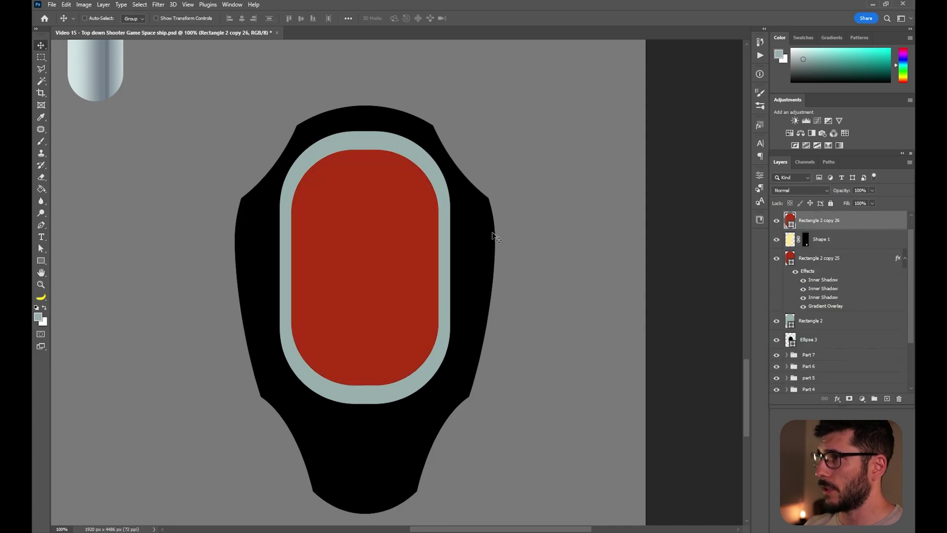
Shrink the copied red glass shape into a small tilted pill near the glass's lower-right edge.
key(ctrl+t)
mouse_move(439, 149)
mouse_down()
mouse_move(370, 279)
mouse_move(324, 332)
mouse_up()
drag(309, 356, 395, 338)
Recolour the small pill with a pale cream sampled from the glass reflection.
key(b)
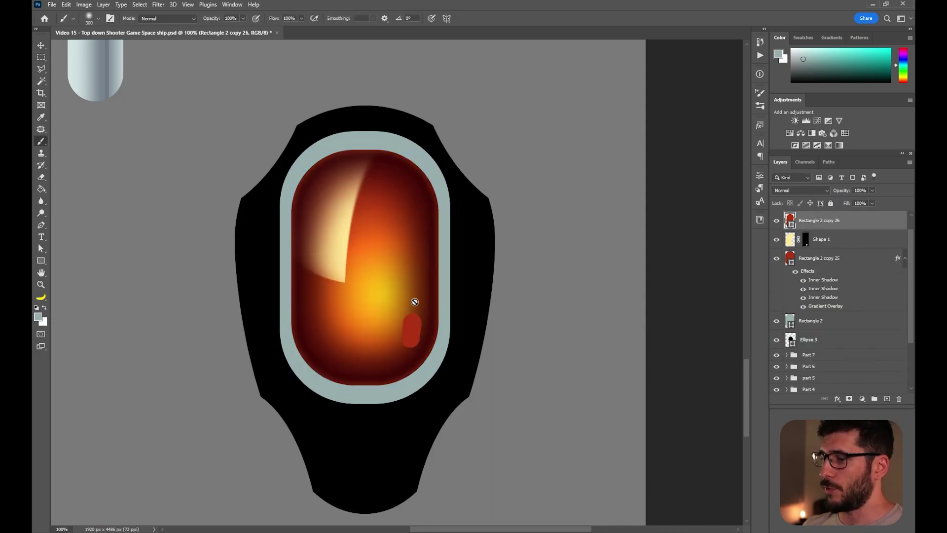
alt+click(334, 229)
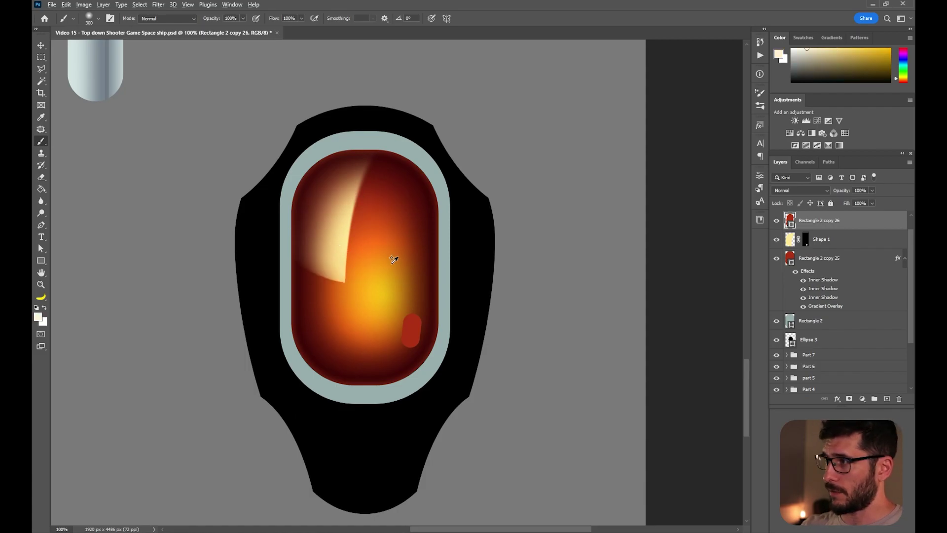
key(alt+shift+BackSpace)
key(v)
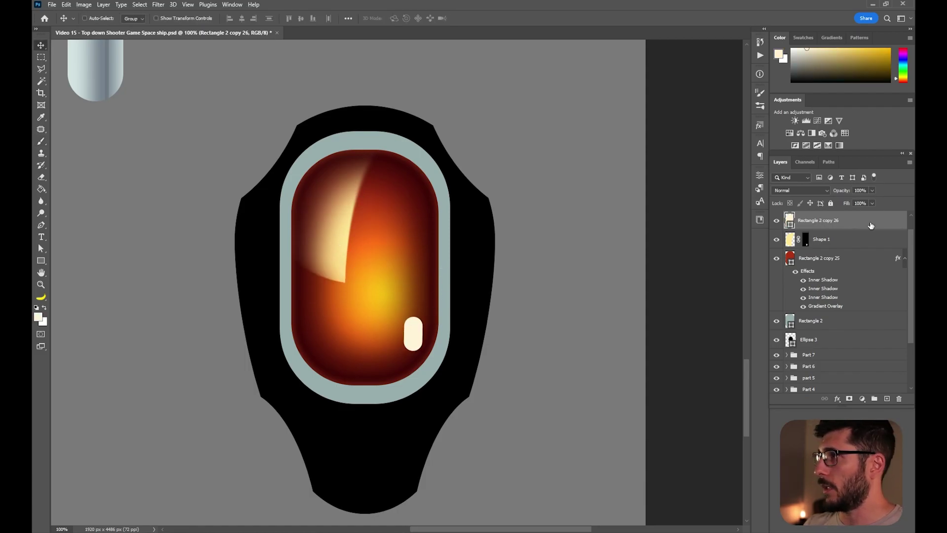
Add a red Linear Dodge (Add) drop shadow to the pill with angle 109°, distance 10 px, spread 10% and size 49 px.
click(572, 322)
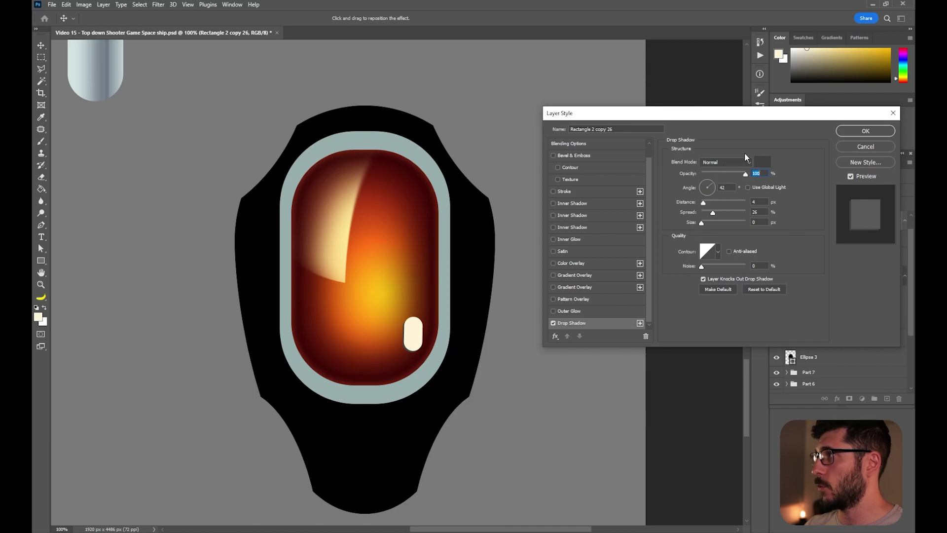
click(761, 162)
click(730, 286)
click(725, 162)
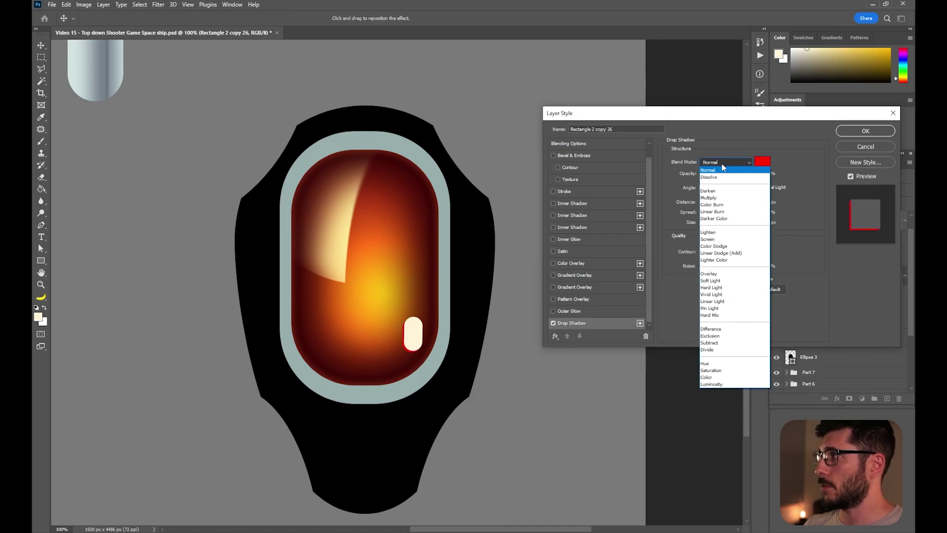
click(724, 252)
mouse_move(706, 223)
mouse_down()
mouse_move(709, 186)
mouse_move(707, 203)
mouse_up()
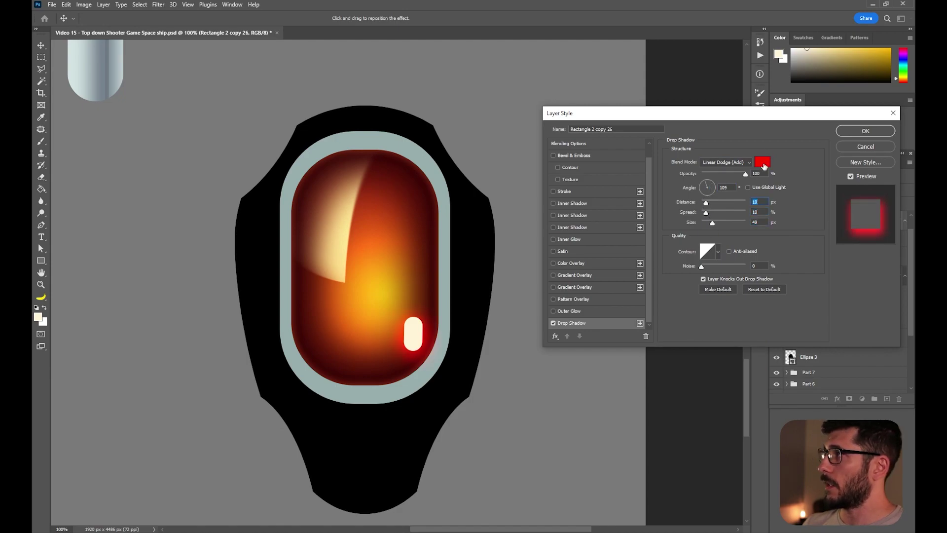
Change the pill's drop shadow colour to orange and apply the layer style.
click(762, 162)
drag(671, 409, 670, 404)
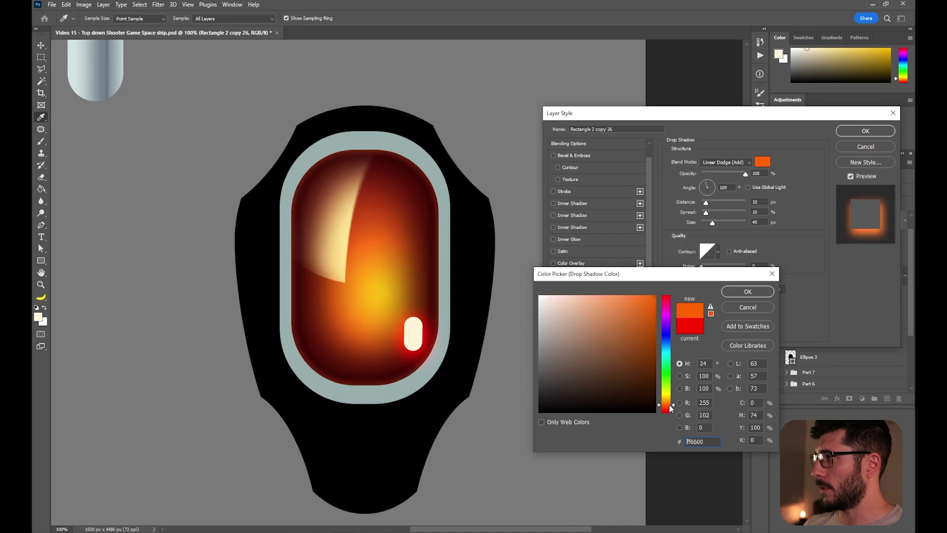
key(Return)
key(Return)
Shrink and slightly slant the pill, and strengthen its glow to about 23% spread and 65 px size.
key(ctrl+t)
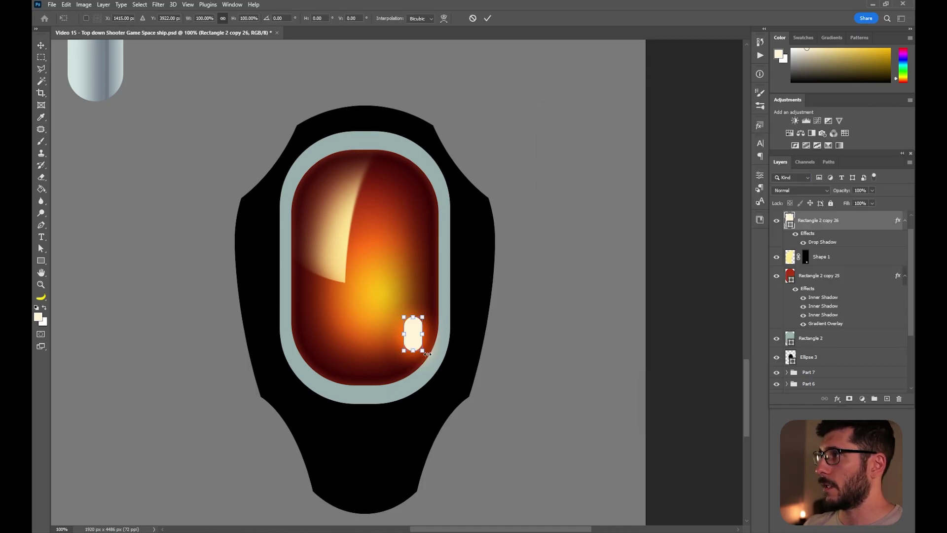
drag(424, 351, 418, 327)
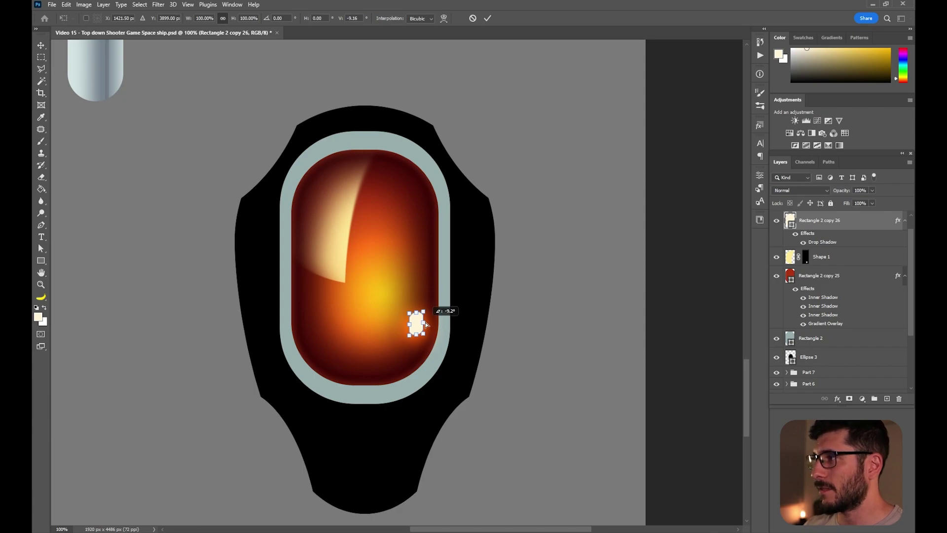
key(Return)
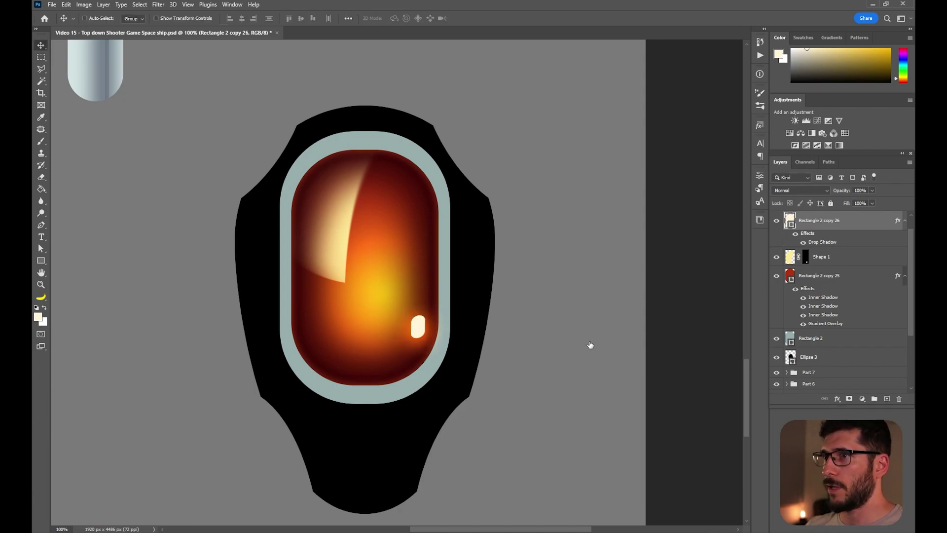
drag(716, 222, 711, 212)
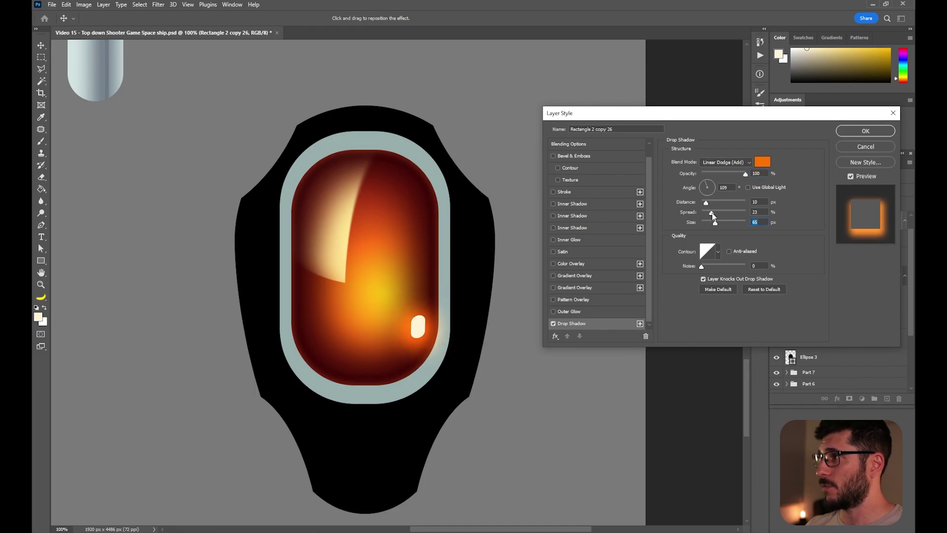
click(873, 135)
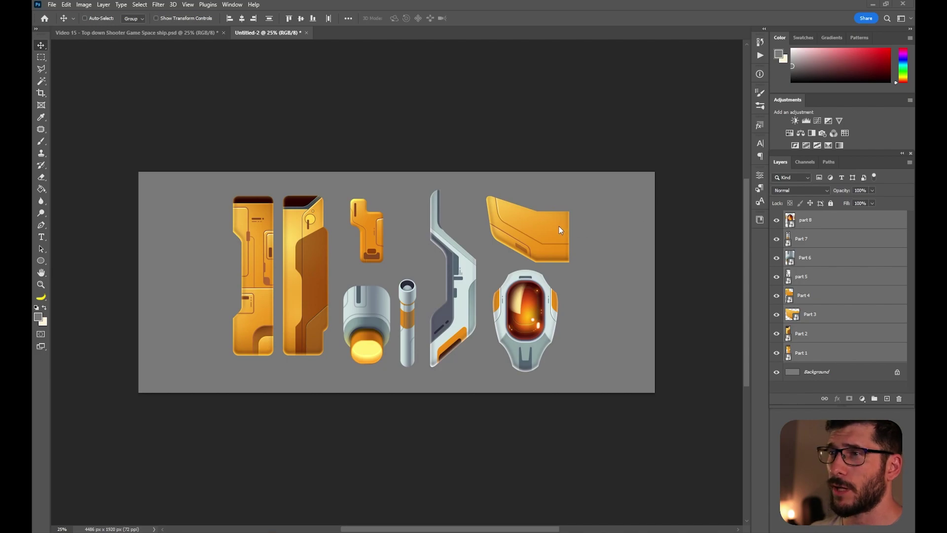
Hide parts 1 to 7 and centre the cockpit part horizontally on the canvas.
click(848, 223)
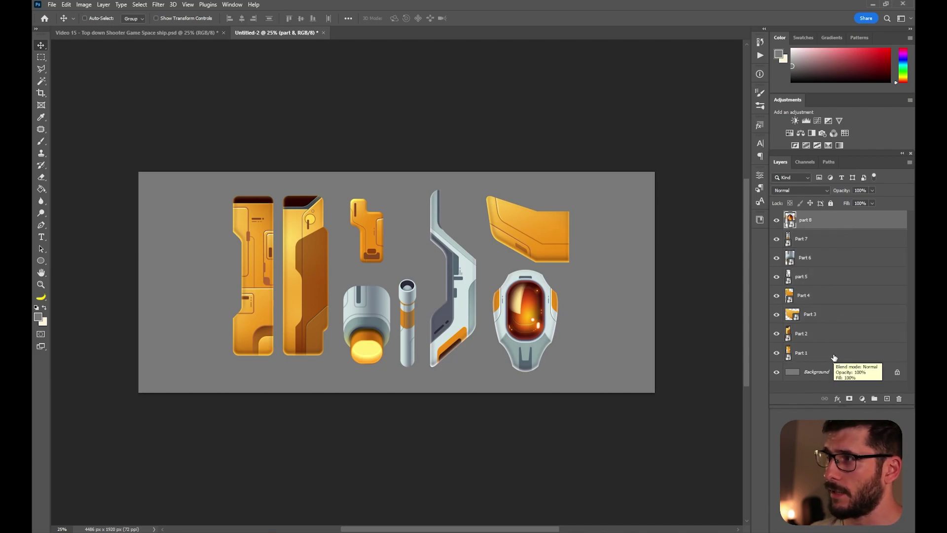
click(834, 357)
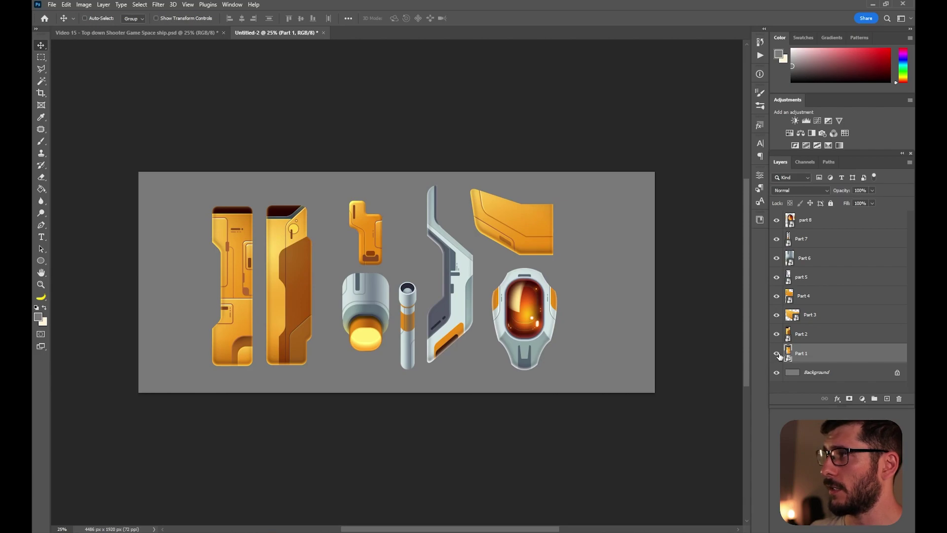
drag(776, 339, 776, 239)
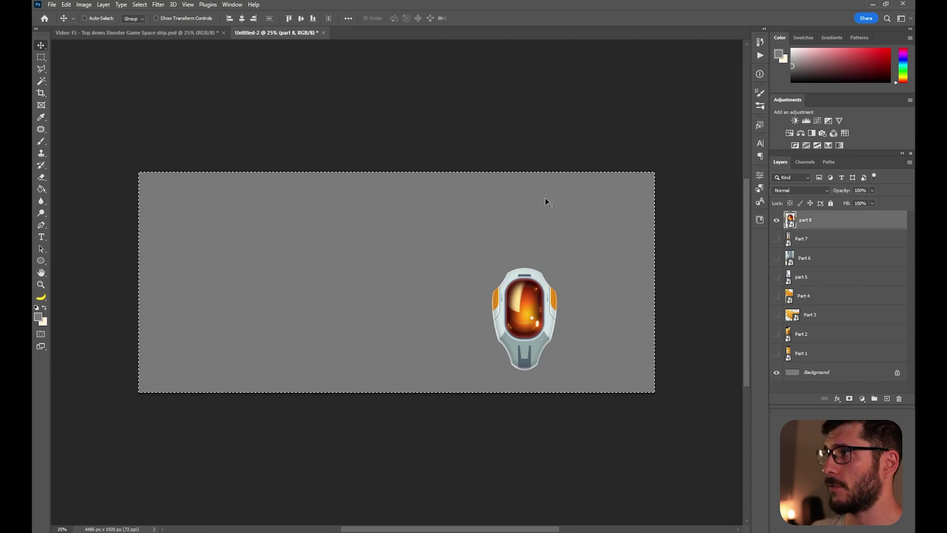
click(242, 19)
key(ctrl+d)
Show part 5 directly below part 8 in the layer order and position it behind the cockpit's left side.
click(776, 277)
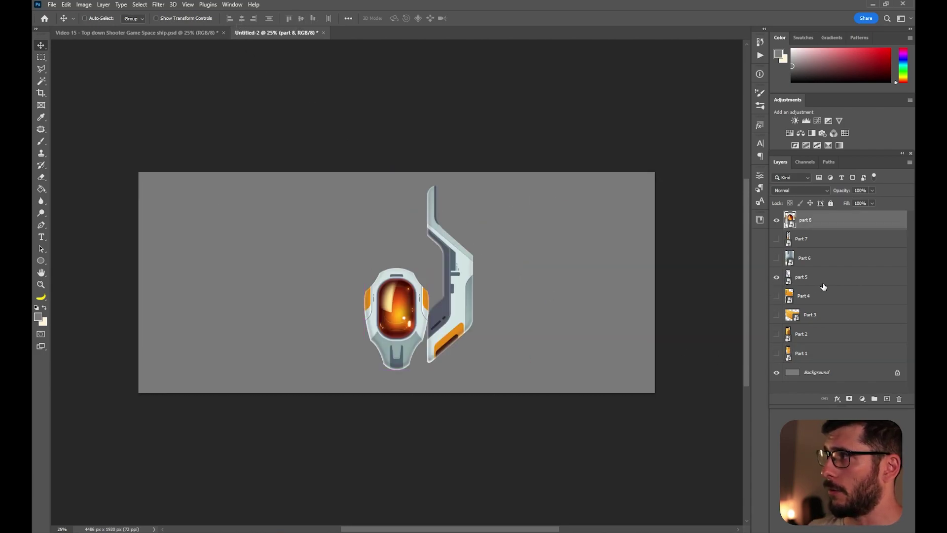
drag(827, 283, 825, 239)
mouse_move(510, 323)
mouse_down()
mouse_move(509, 302)
mouse_move(524, 328)
mouse_up()
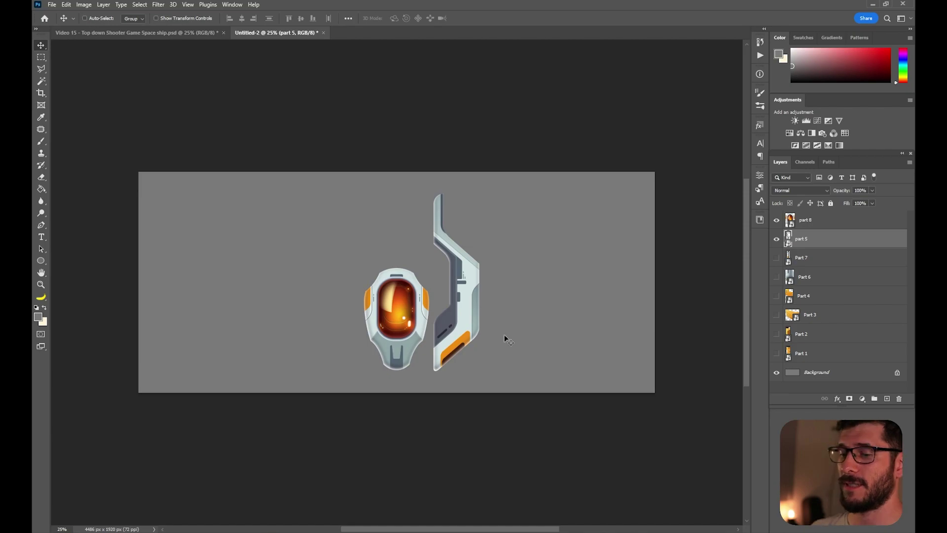
drag(505, 335, 443, 322)
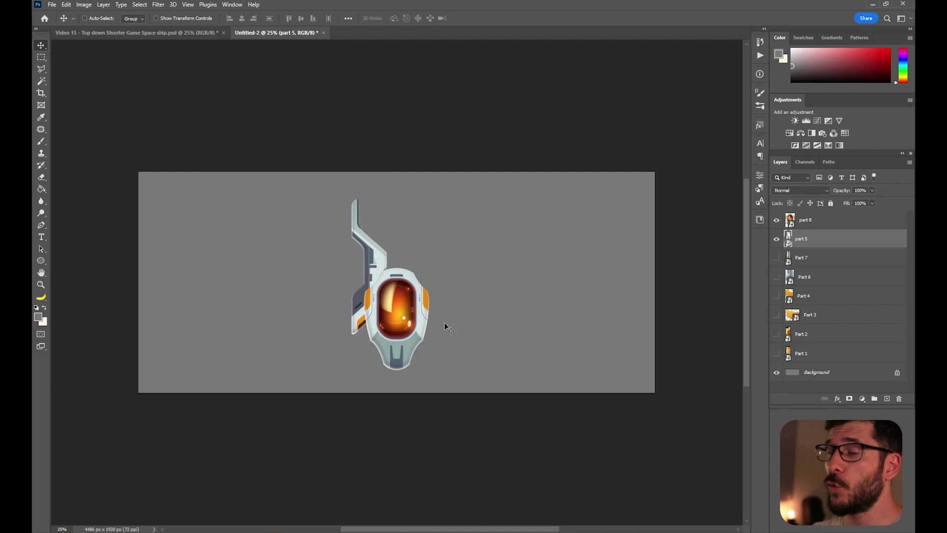
drag(444, 322, 438, 322)
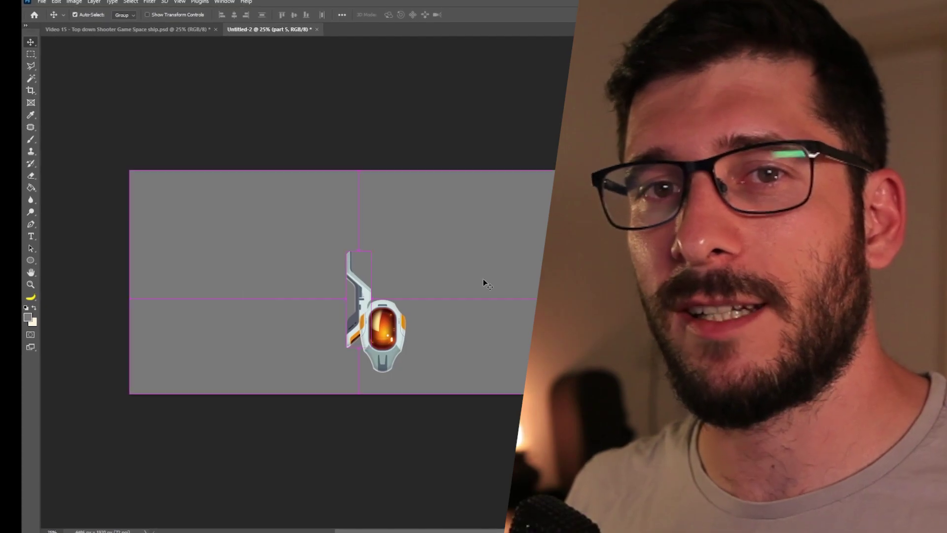
Rotate a copy of part 5 by about 130° and scale it to about 69% as a wing left of the cockpit.
drag(293, 325, 298, 272)
key(Return)
key(ctrl+t)
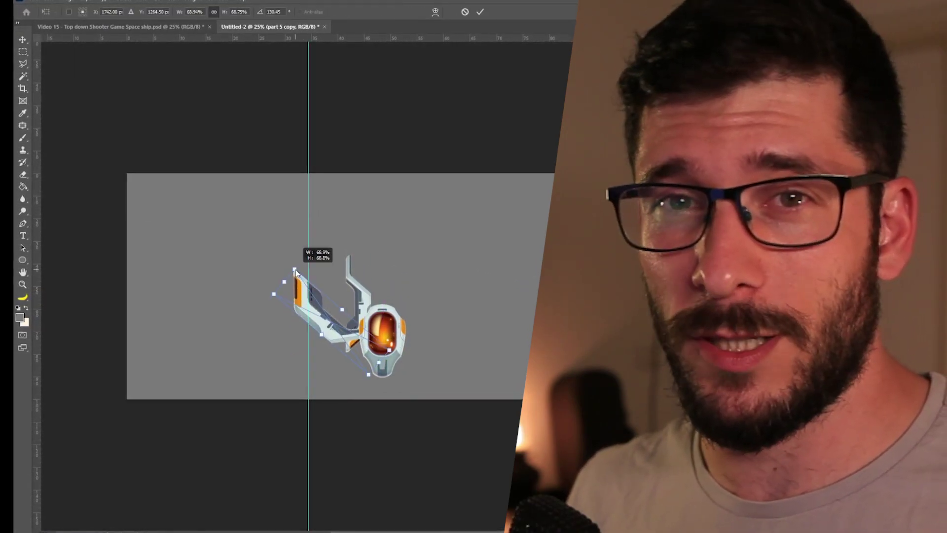
key(Return)
drag(394, 320, 400, 333)
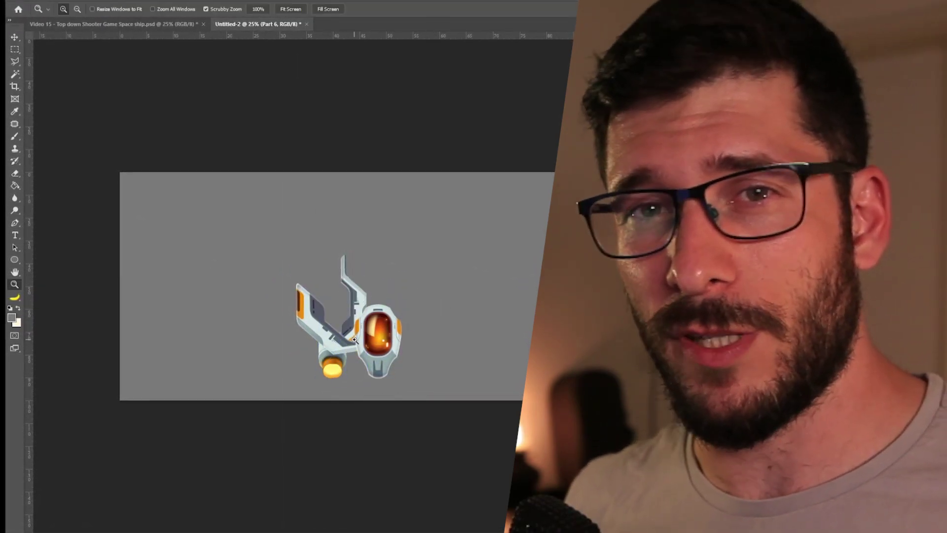
Enlarge the cockpit part slightly relative to the wing arms and engine.
key(ctrl+plus)
ctrl+click(403, 345)
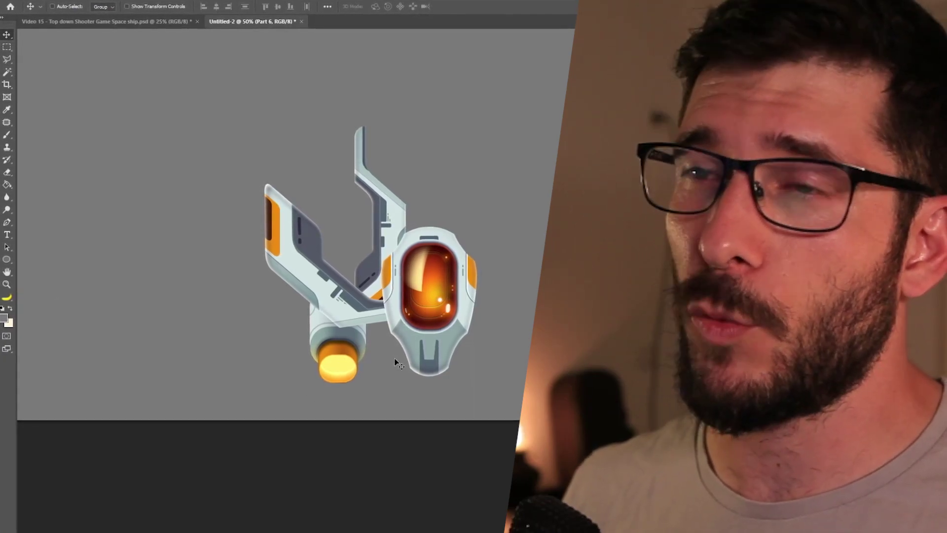
key(ctrl+t)
drag(385, 376, 374, 387)
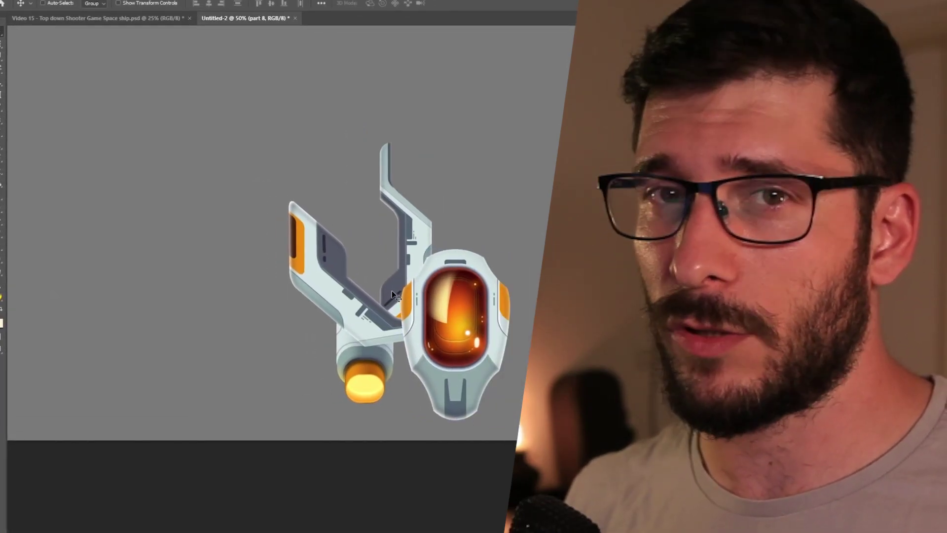
Position a part 7 gun at the tip of each wing arm and scale the inner gun down.
drag(423, 101, 412, 136)
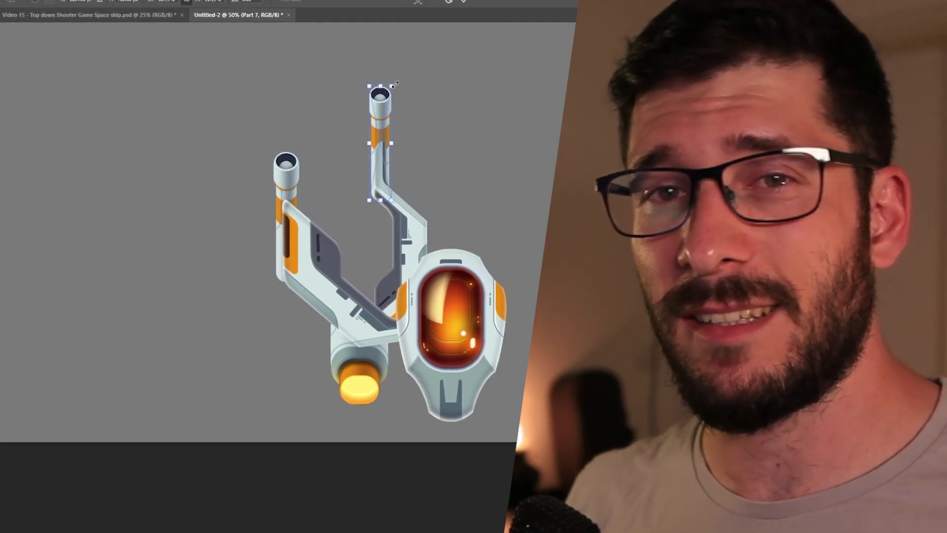
drag(395, 85, 388, 108)
key(Return)
mouse_move(401, 165)
mouse_down()
mouse_move(388, 167)
mouse_move(400, 161)
mouse_up()
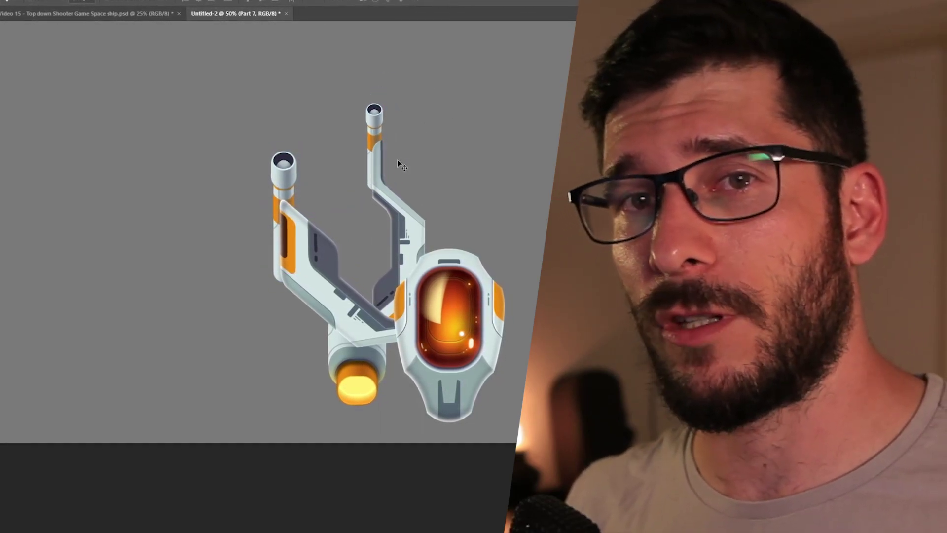
drag(303, 176, 295, 176)
Scale the assembled cockpit, wing arms, engine and guns down together to make room for the larger yellow parts.
click(410, 357)
drag(407, 256, 415, 251)
key(ctrl+minus)
key(ctrl+minus)
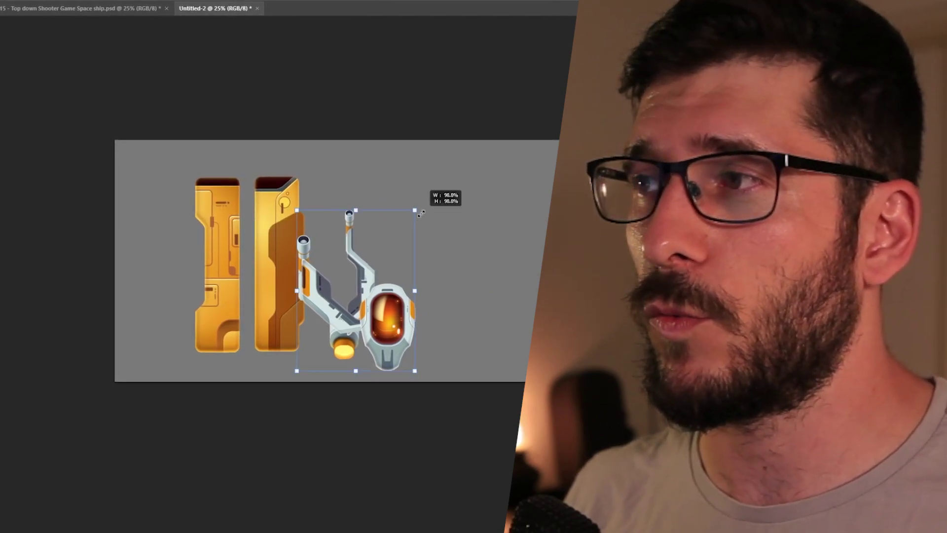
Slant the top edges of parts 2 and 1 and overlap part 2 on part 1's inner side.
drag(225, 163, 225, 177)
drag(251, 351, 251, 359)
key(Return)
click(209, 247)
drag(193, 178, 193, 187)
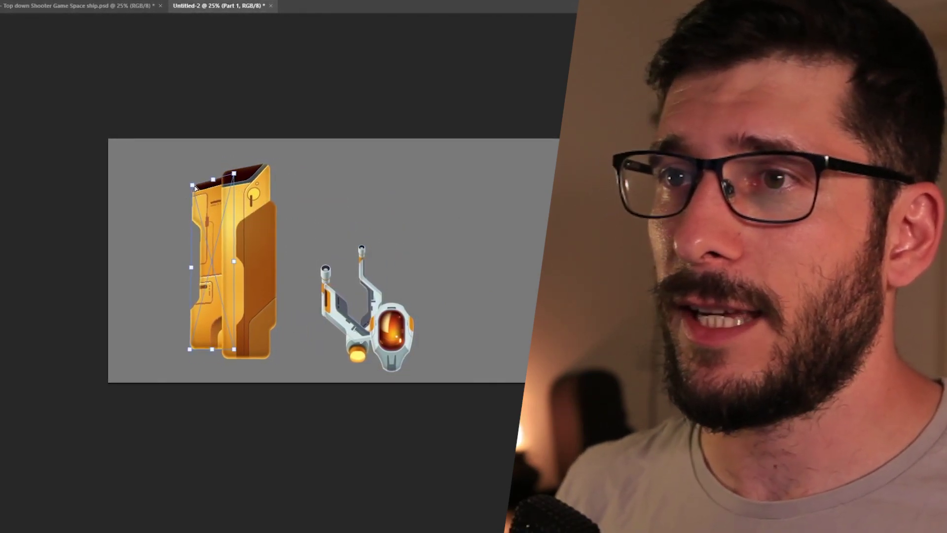
key(Return)
Align part 1 with part 2 and skew both together so their tops lean towards the cockpit side.
drag(219, 268, 219, 275)
shift+click(256, 306)
drag(230, 162, 211, 169)
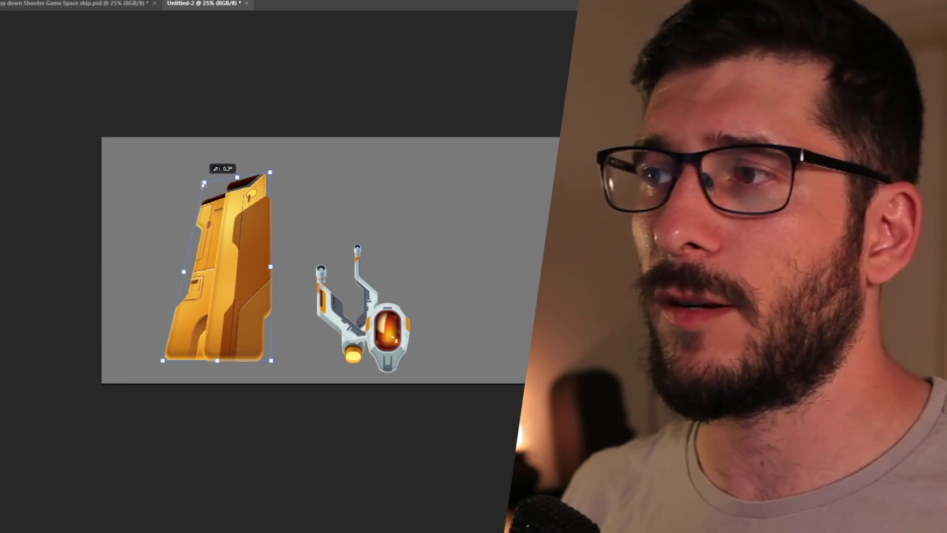
key(Return)
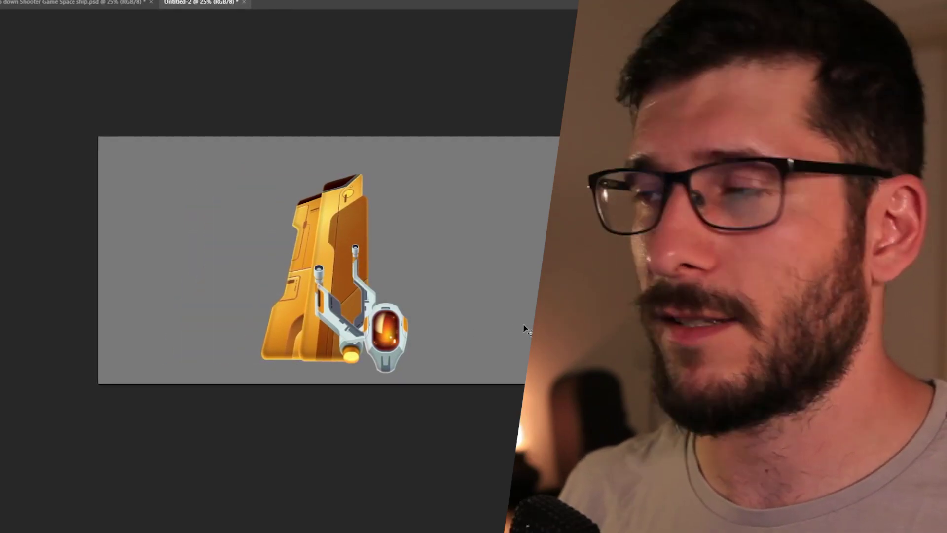
Scale parts 1 and 2 down together and position them as a large wing behind the silver arms.
key(ctrl+t)
drag(368, 362, 380, 296)
key(Return)
mouse_move(397, 264)
mouse_down()
mouse_move(415, 254)
mouse_move(408, 258)
mouse_up()
Place part 4 between the two silver arms and resize it to fit behind them.
drag(437, 217, 419, 296)
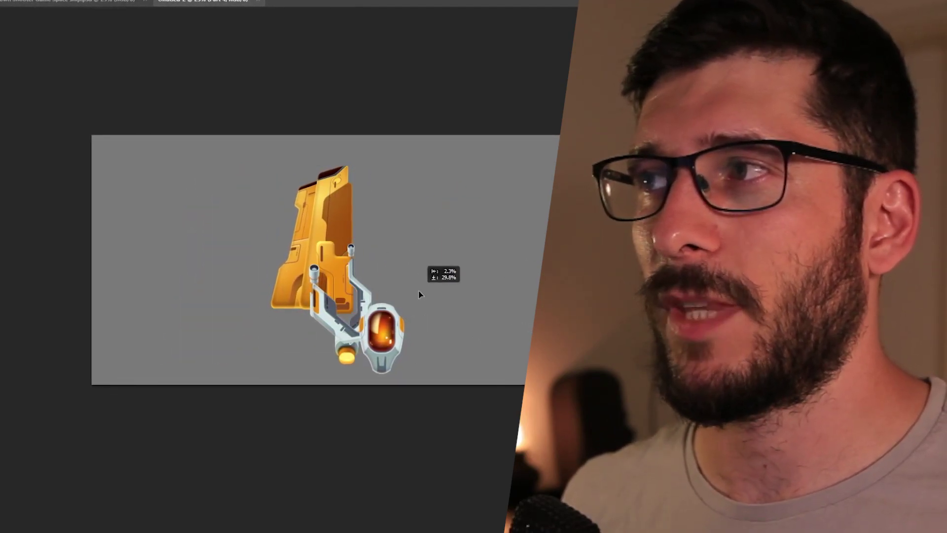
drag(320, 250, 329, 268)
key(ctrl+t)
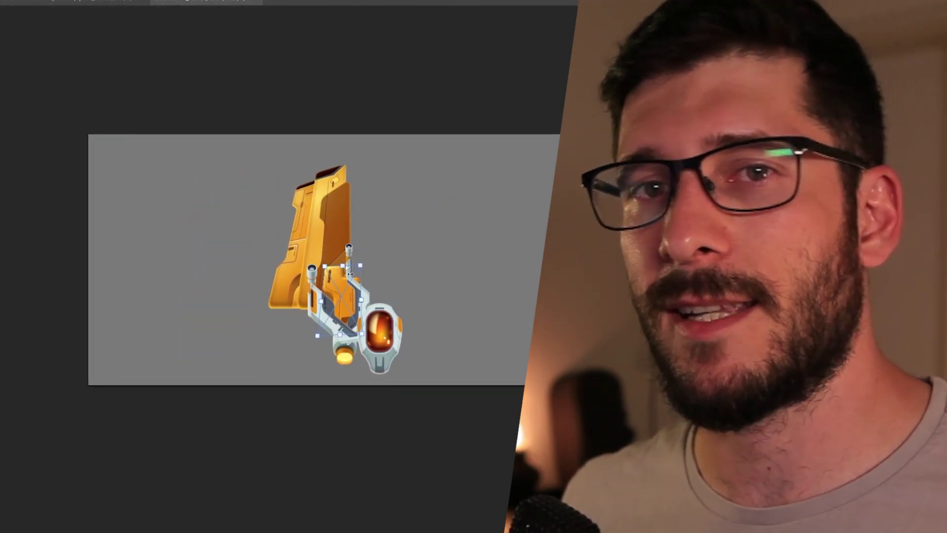
key(Return)
Place part 3 behind the outer arm as a large side fin and transform it to flare outward.
drag(415, 232, 356, 343)
key(ctrl+t)
drag(252, 277, 240, 277)
key(Return)
Shrink and rotate a copy of part 3 as a smaller fin beneath the large side fin.
drag(397, 330, 412, 348)
key(ctrl+t)
drag(310, 311, 276, 315)
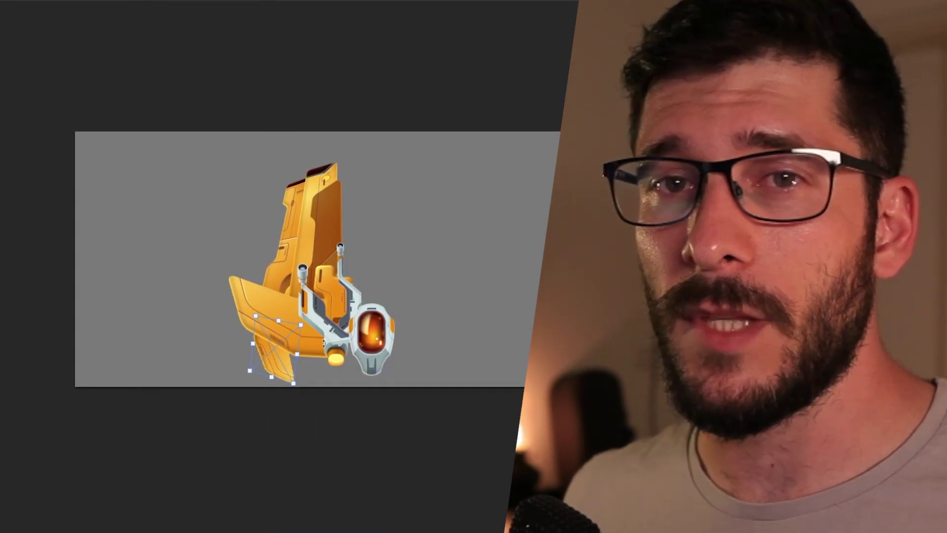
drag(288, 352, 249, 373)
key(Return)
Move both side fins slightly up and closer to the cockpit.
key(ctrl+plus)
key(ctrl+t)
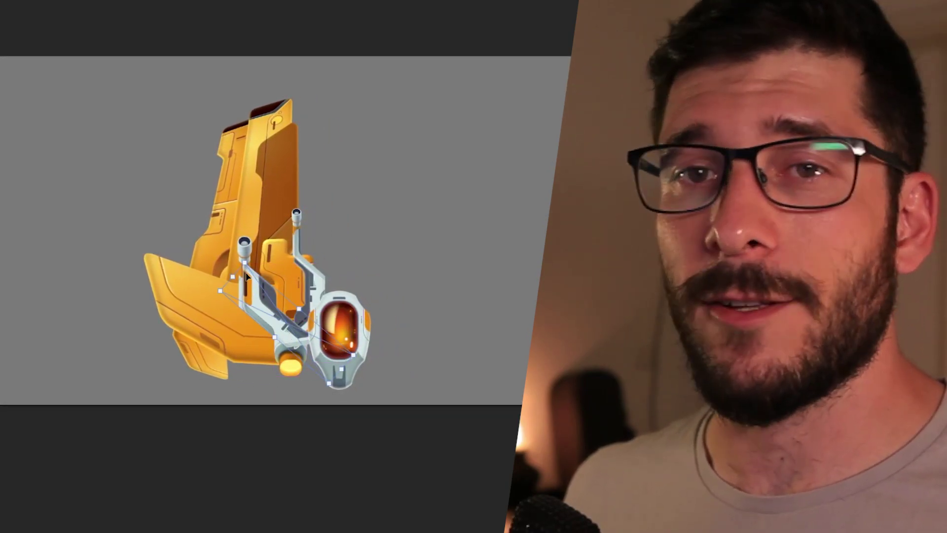
key(Return)
drag(326, 306, 332, 295)
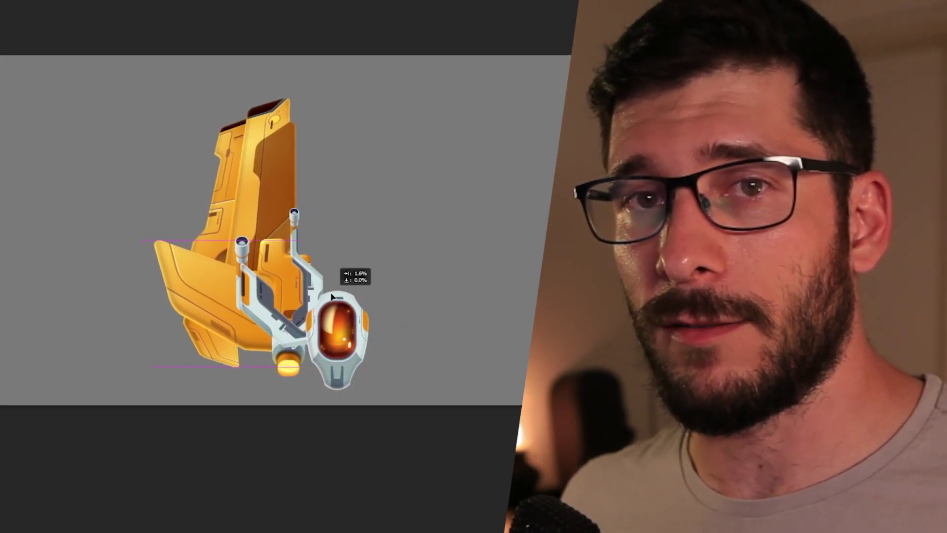
Tilt part 1 further outward from part 2 and reduce part 4's height slightly.
key(ctrl+t)
drag(196, 282, 187, 291)
drag(249, 97, 239, 129)
key(Return)
key(ctrl+t)
drag(279, 236, 274, 242)
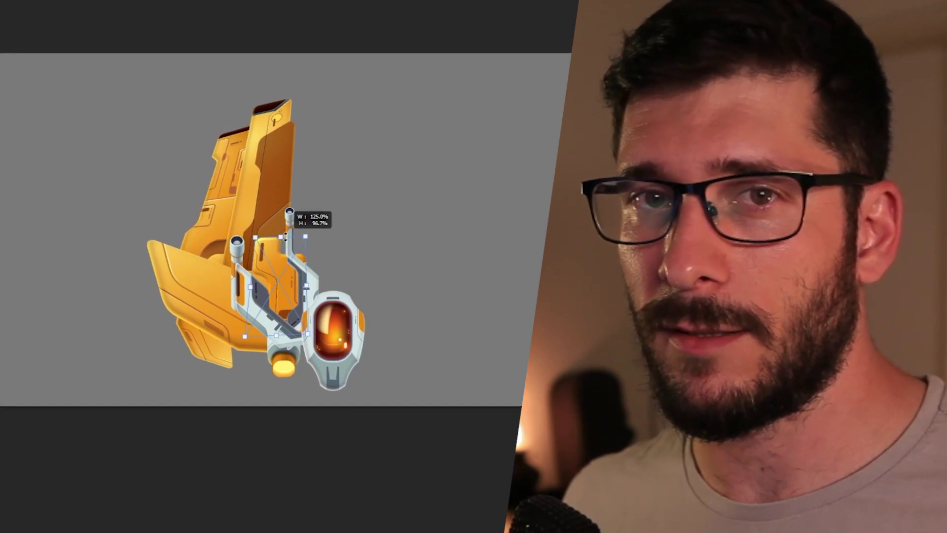
key(Return)
Reshape the small lower fin and move it closer to the engine beneath the large fin.
key(ctrl+t)
drag(177, 347, 168, 340)
key(Return)
drag(266, 296, 270, 291)
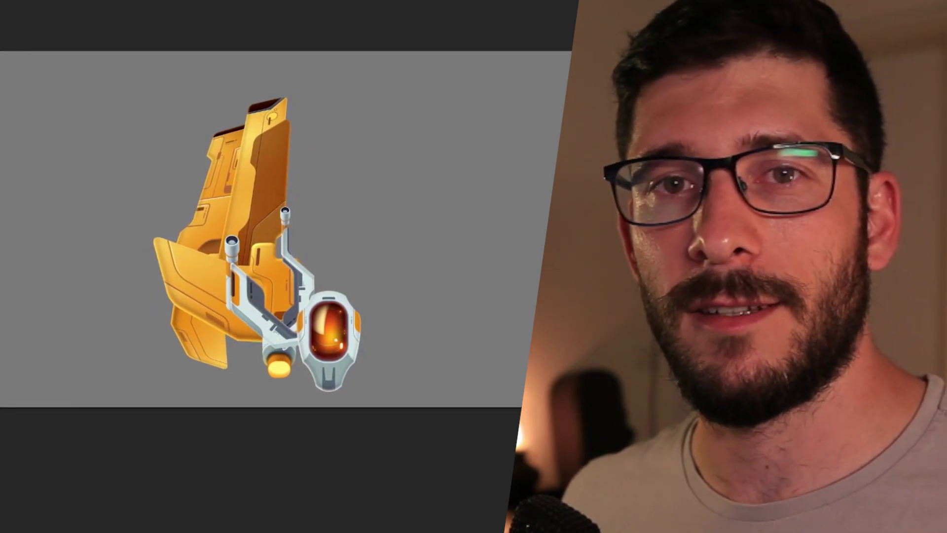
drag(267, 370, 280, 365)
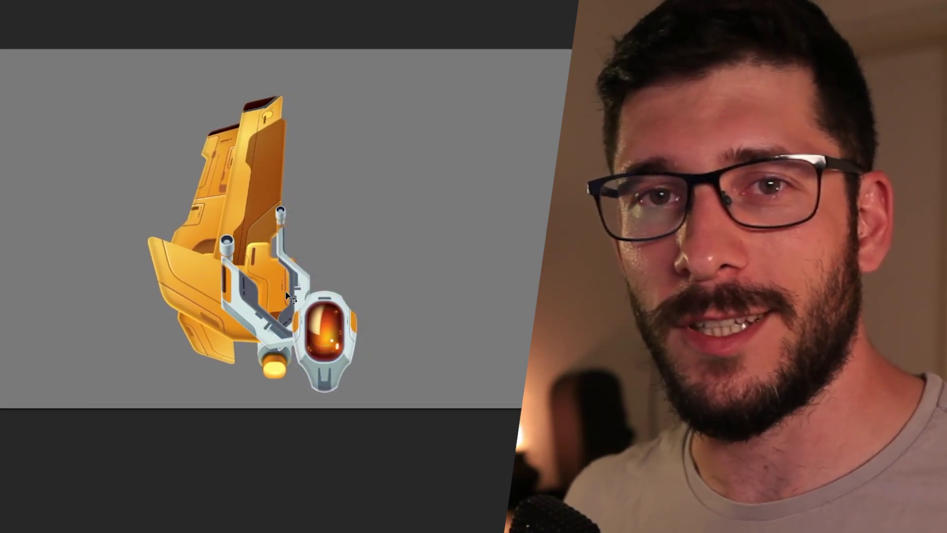
Shorten the tall yellow wing made of parts 1 and 2 and move part 1 closer to part 2.
drag(307, 222, 305, 226)
scroll(291, 351, up, 5)
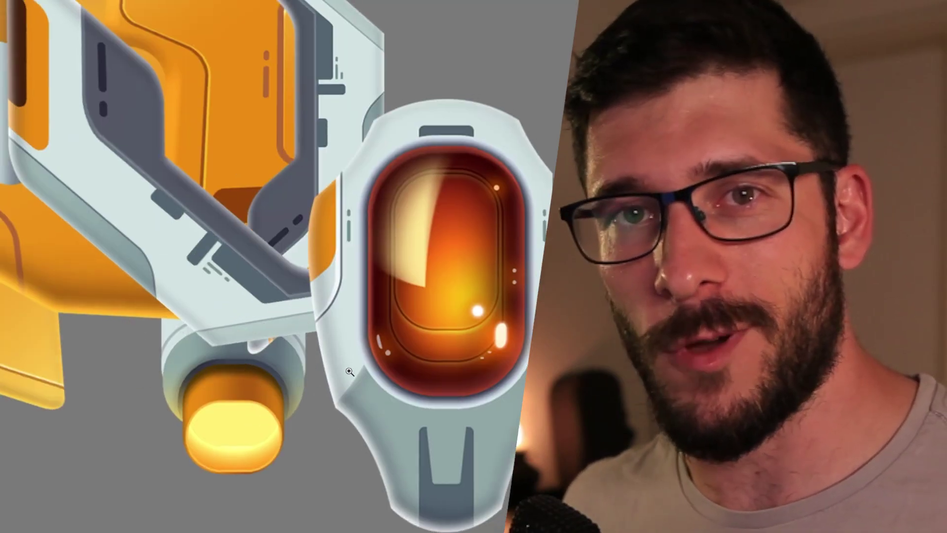
scroll(291, 351, down, 5)
drag(179, 268, 112, 312)
drag(210, 200, 207, 172)
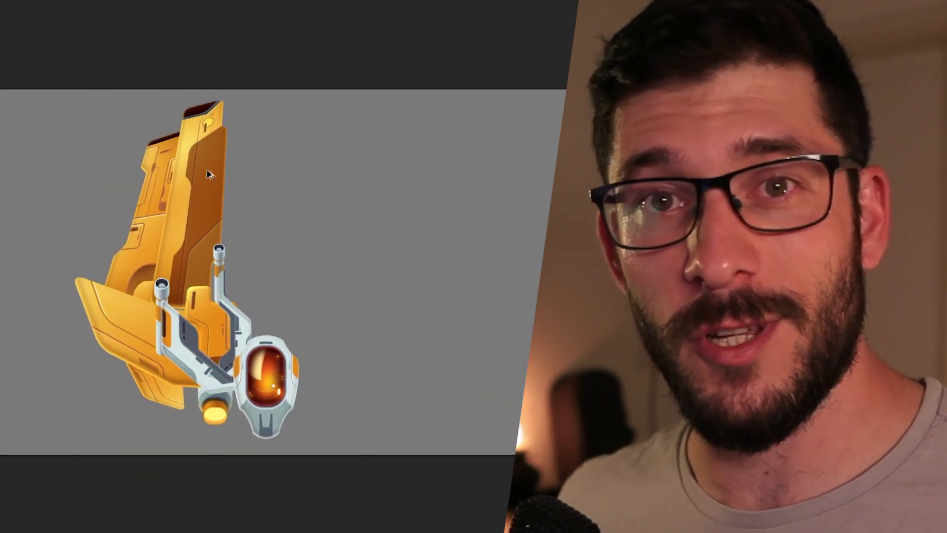
key(ctrl+t)
drag(223, 315, 223, 322)
key(Return)
drag(165, 212, 172, 213)
key(ctrl+t)
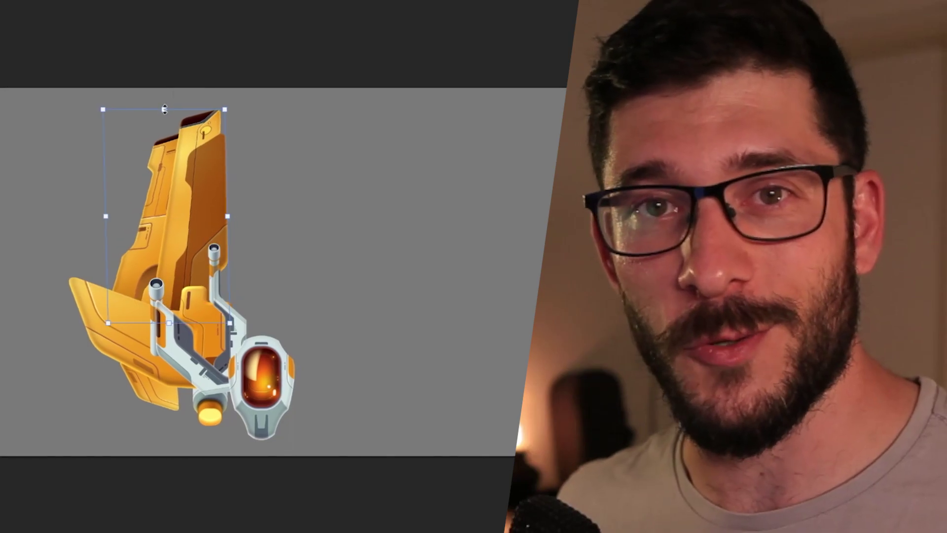
key(Return)
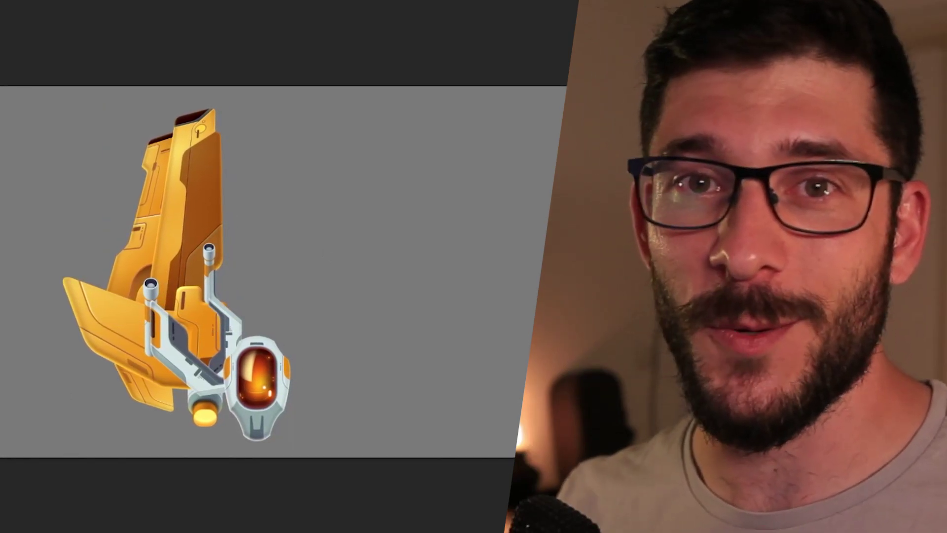
Fine-tune the shape and position of the yellow side fins.
key(ctrl+t)
drag(81, 384, 88, 383)
drag(350, 341, 352, 335)
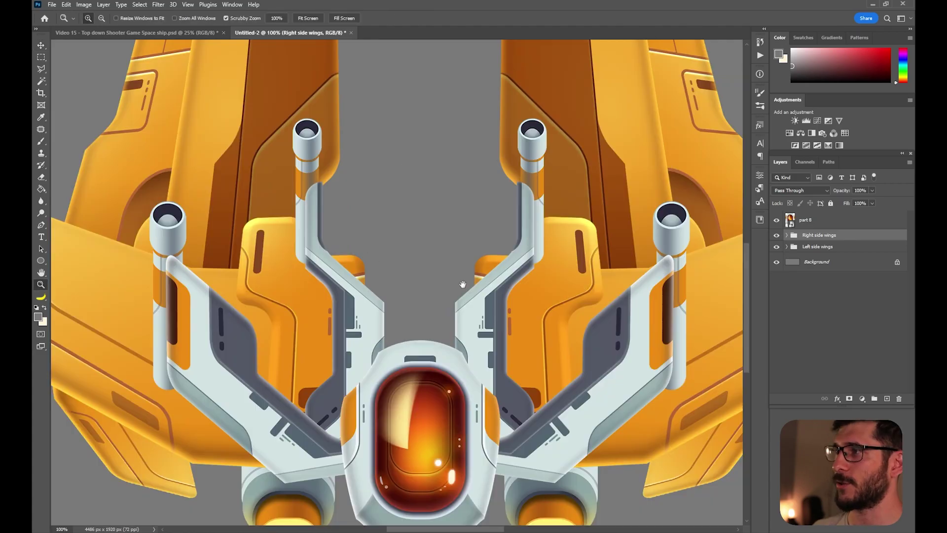
Undo the creation of the mirrored right side wings group.
drag(570, 237, 423, 286)
drag(551, 141, 616, 252)
key(ctrl+minus)
key(ctrl+minus)
key(ctrl+minus)
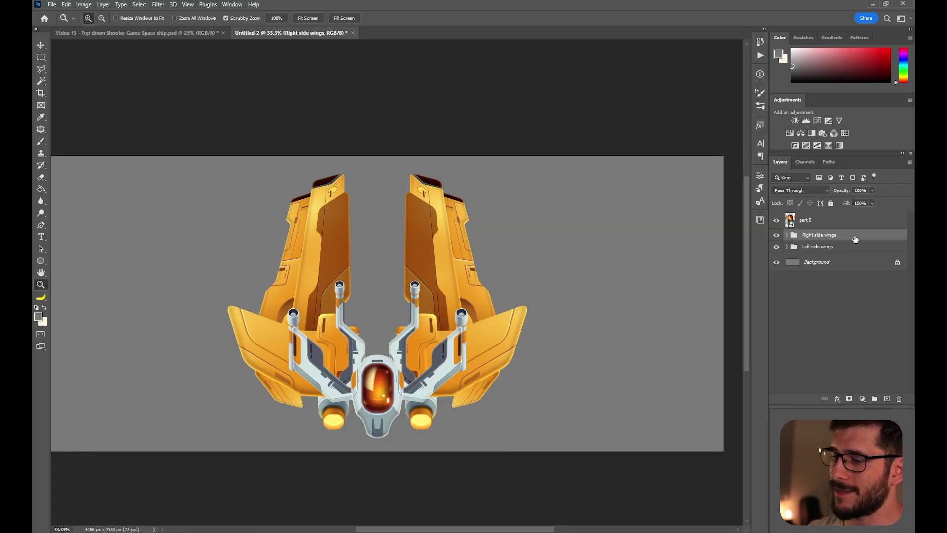
key(ctrl+z)
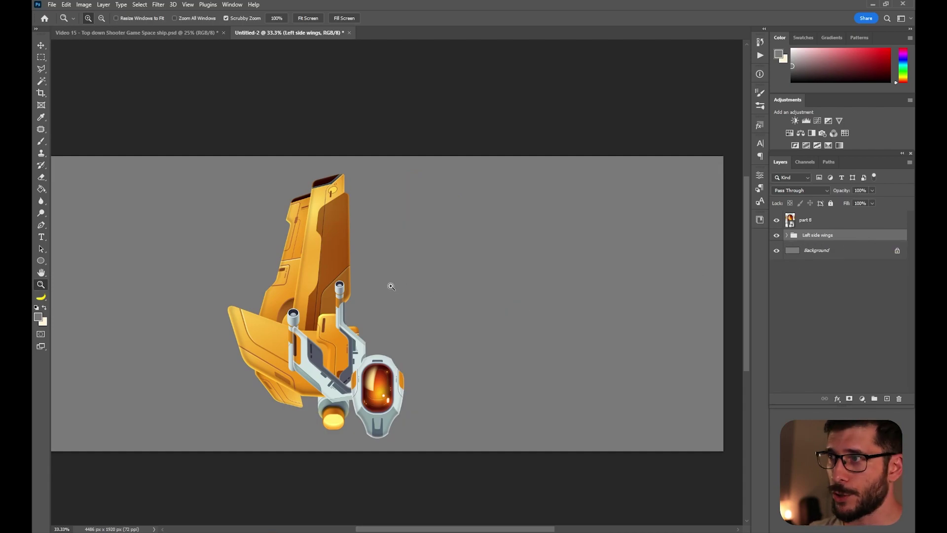
Select the Part 2 layer in the left side wings and load its outline as a selection.
key(v)
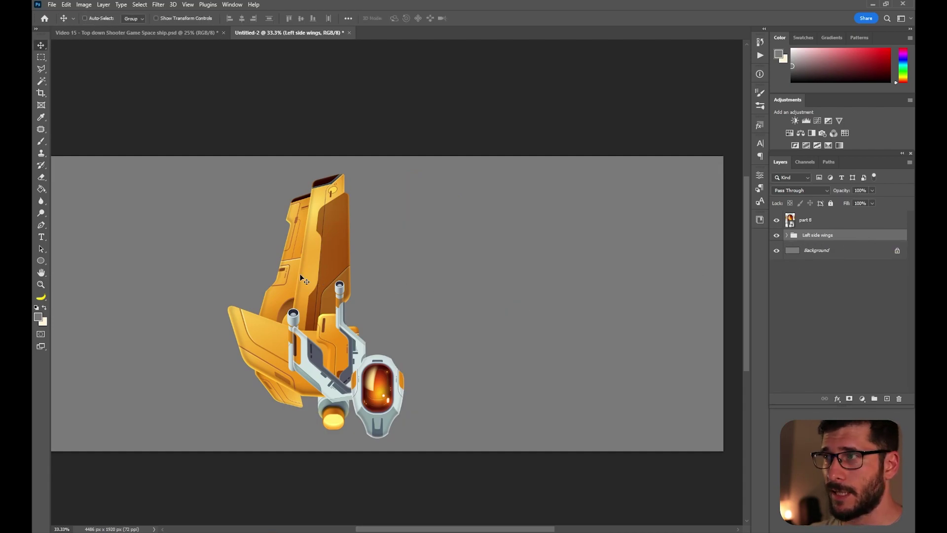
key(ctrl+plus)
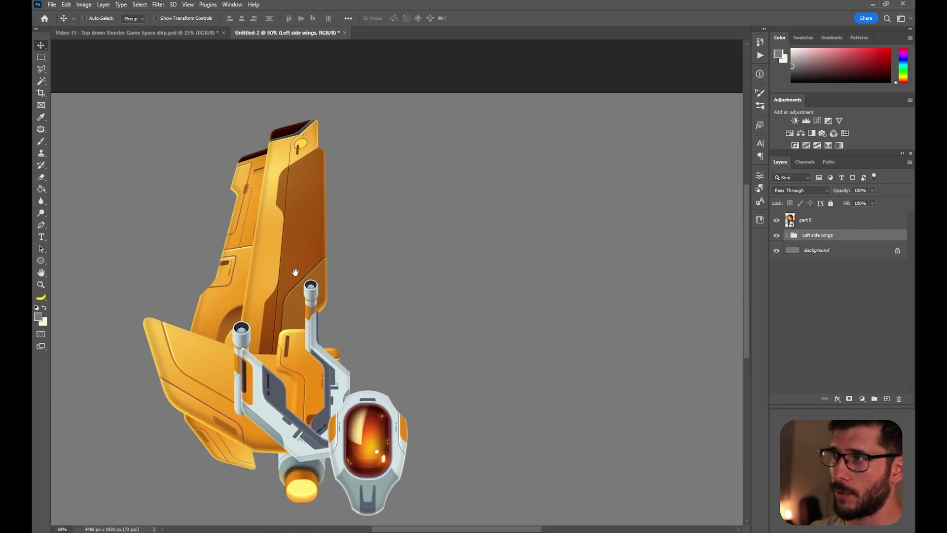
drag(295, 271, 451, 311)
key(ctrl+plus)
ctrl+click(430, 273)
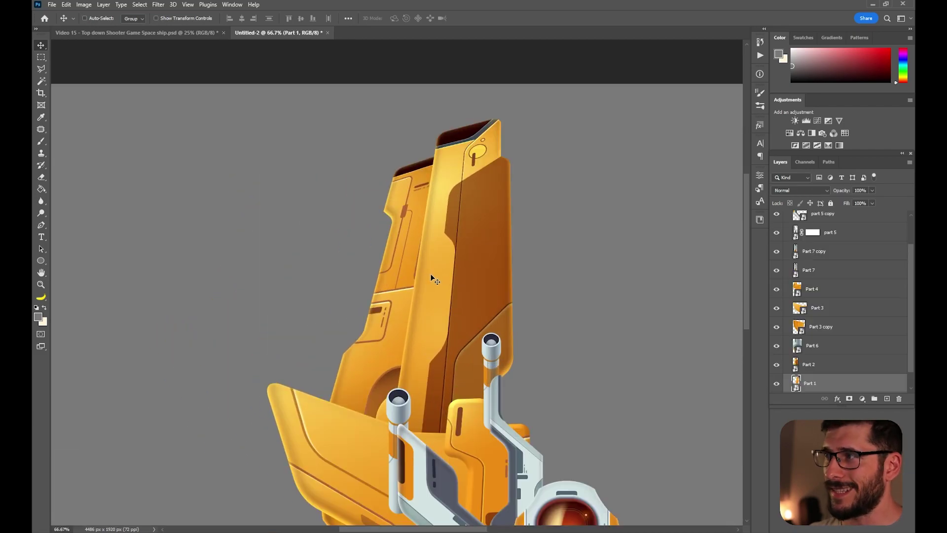
drag(431, 275, 396, 272)
ctrl+click(418, 266)
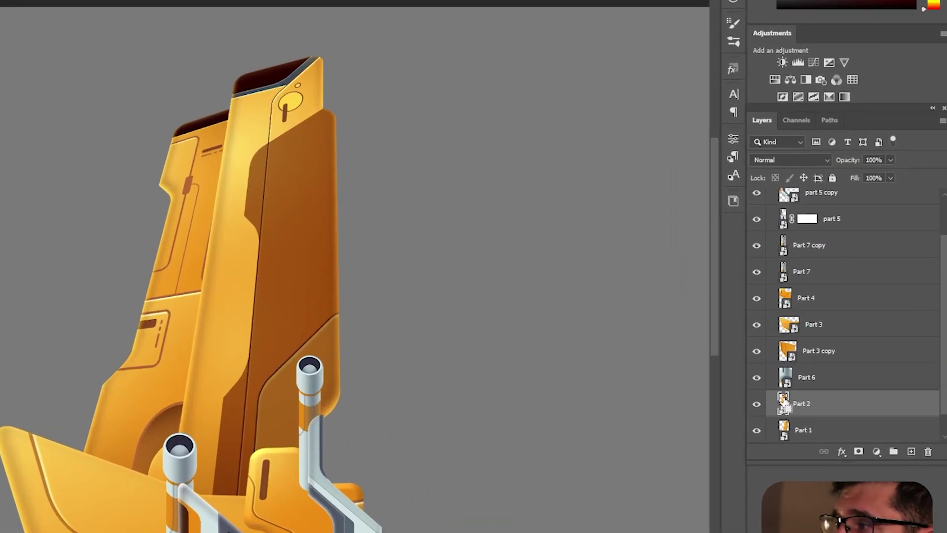
ctrl+click(784, 401)
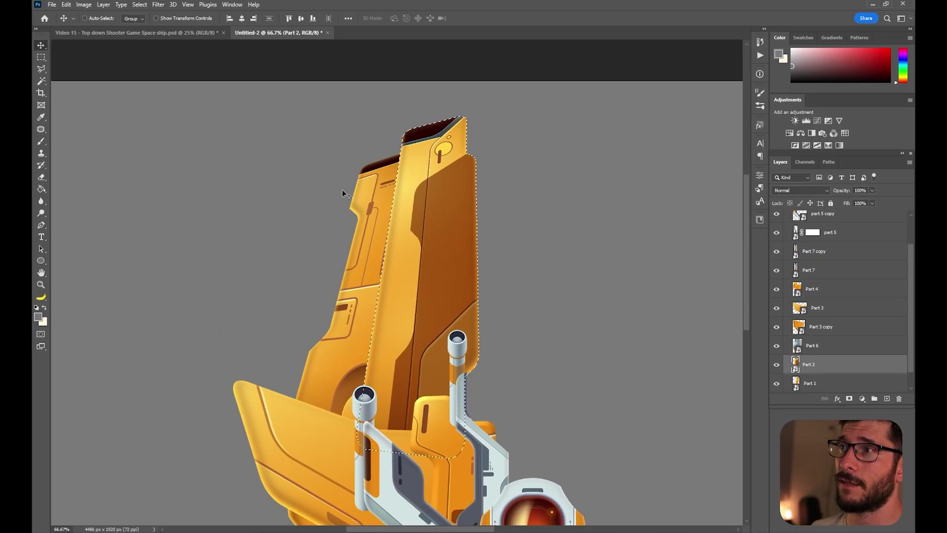
Add a new layer between Part 2 and Part 1, fill the selection with the grey foreground colour and deselect.
click(886, 398)
scroll(858, 355, down, 1)
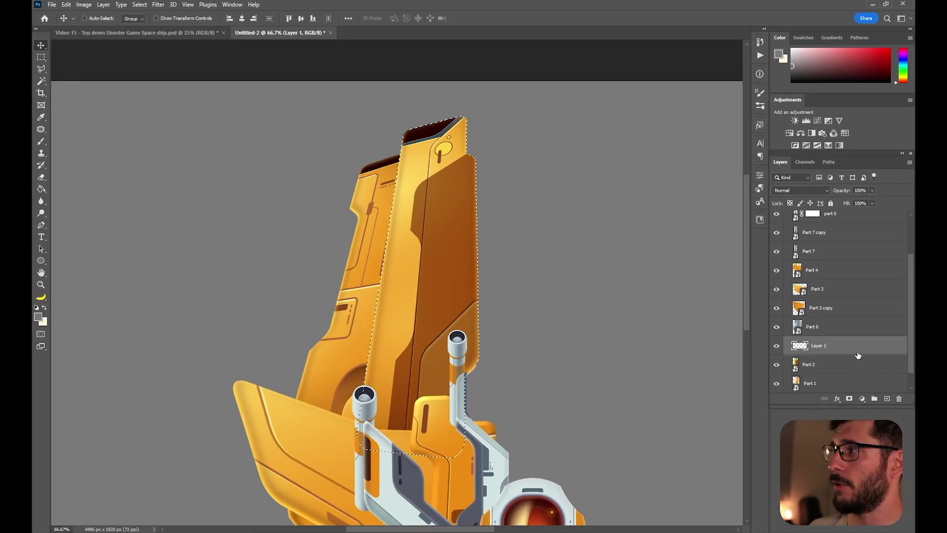
drag(858, 349, 857, 373)
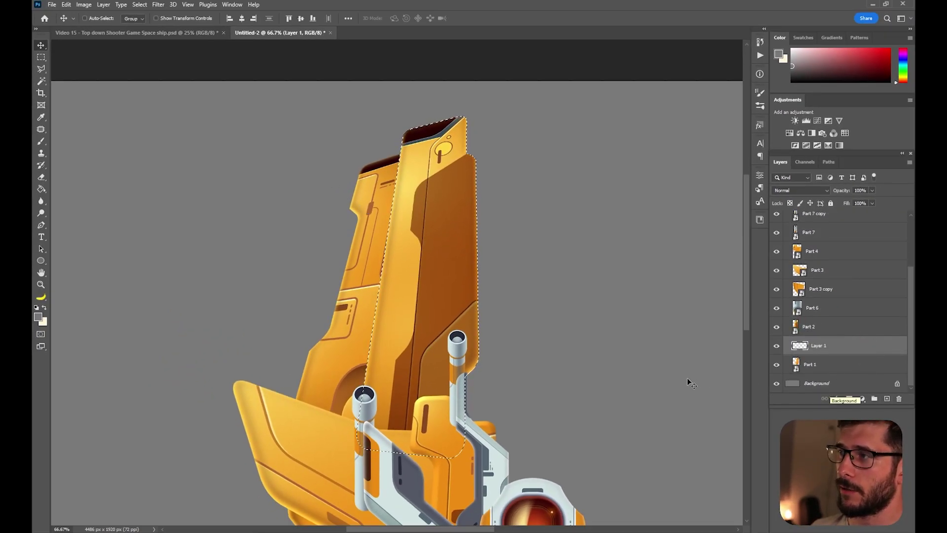
key(alt+BackSpace)
key(ctrl+d)
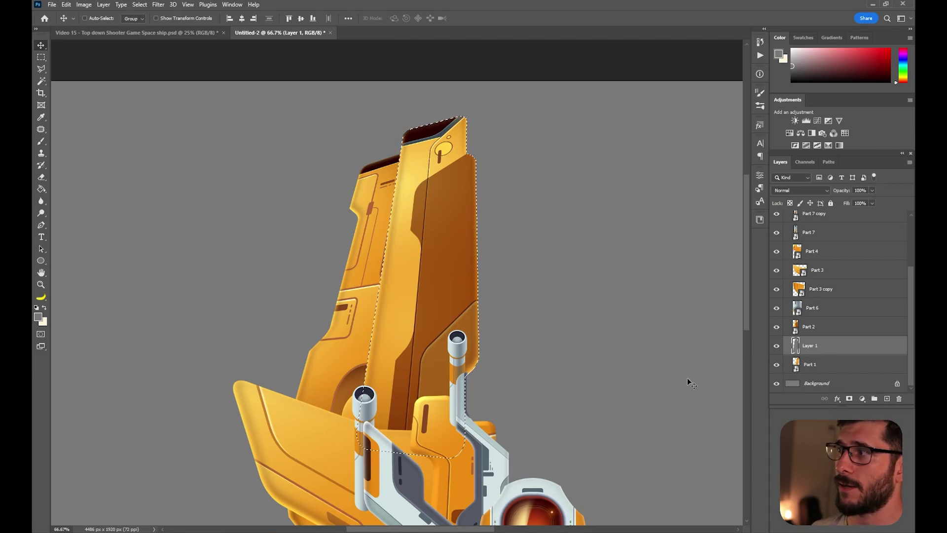
Check the grey silhouette with Part 2 briefly hidden, and clip the silhouette layer to Part 1.
click(776, 327)
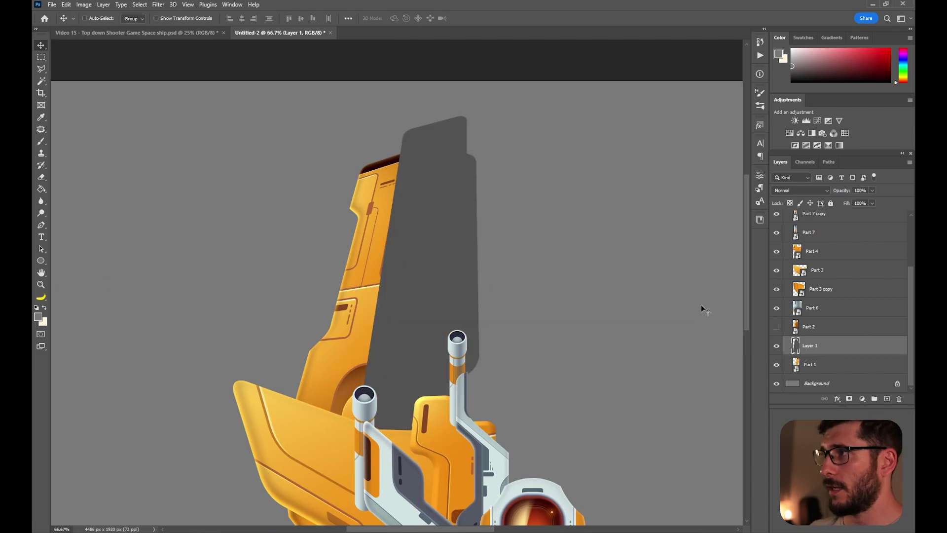
click(777, 328)
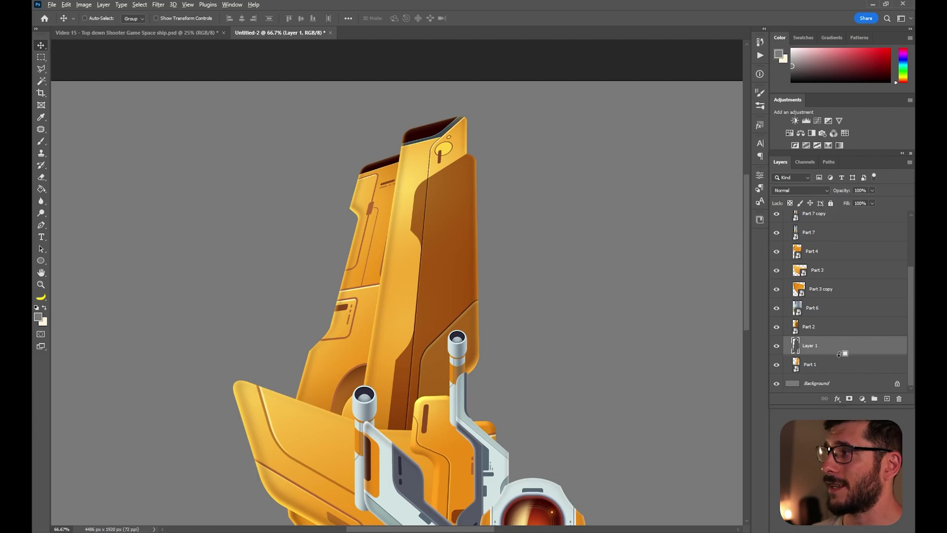
alt+click(839, 355)
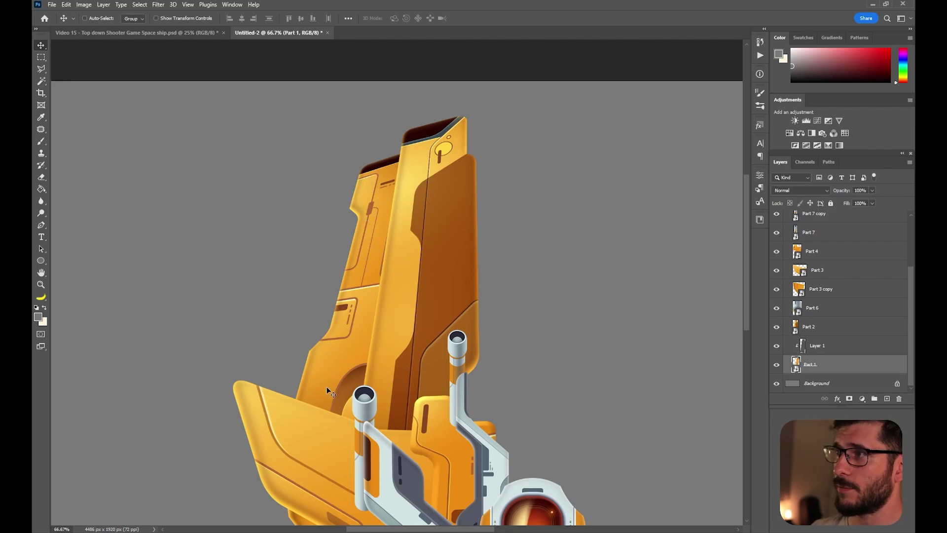
Widen the grey silhouette layer to 103% and skew its lower end outward to form a strip along Part 2's outer edge.
click(834, 346)
key(ctrl+t)
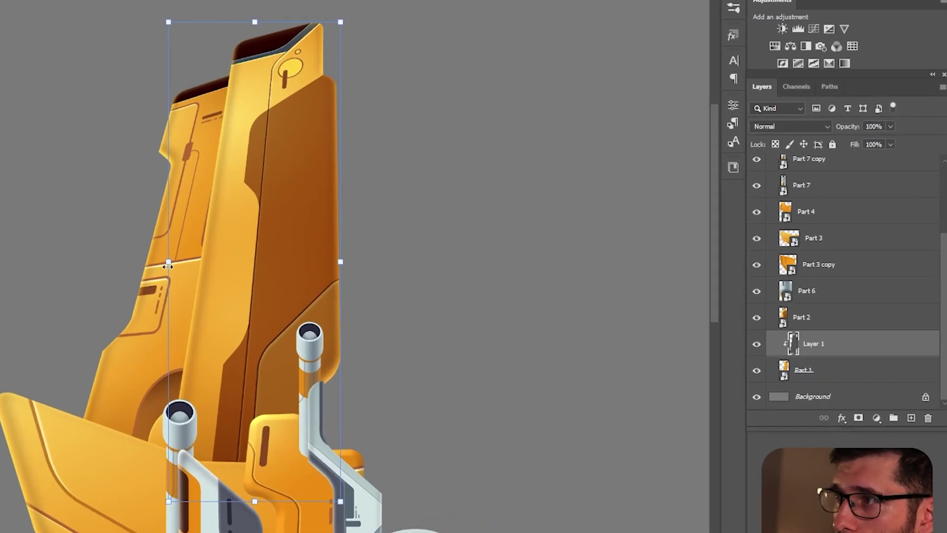
drag(356, 286, 353, 290)
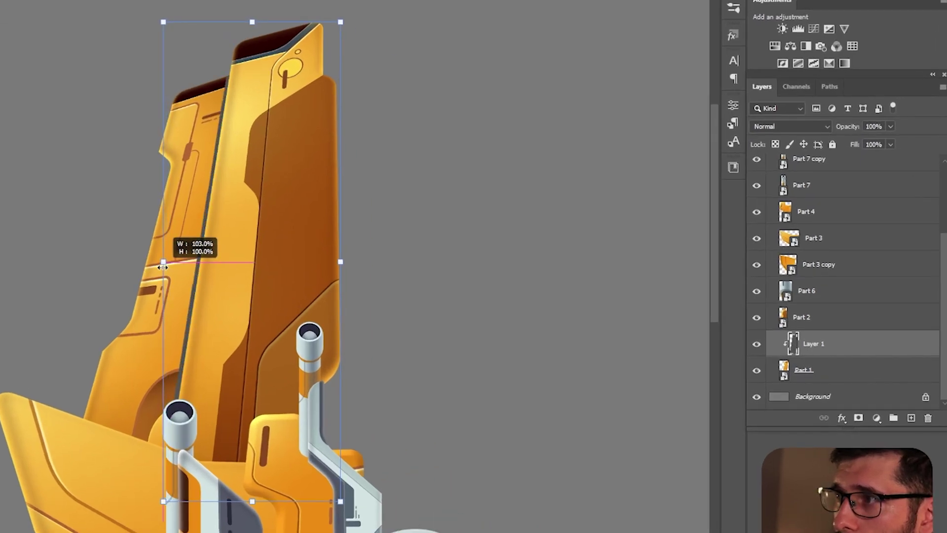
drag(163, 266, 163, 266)
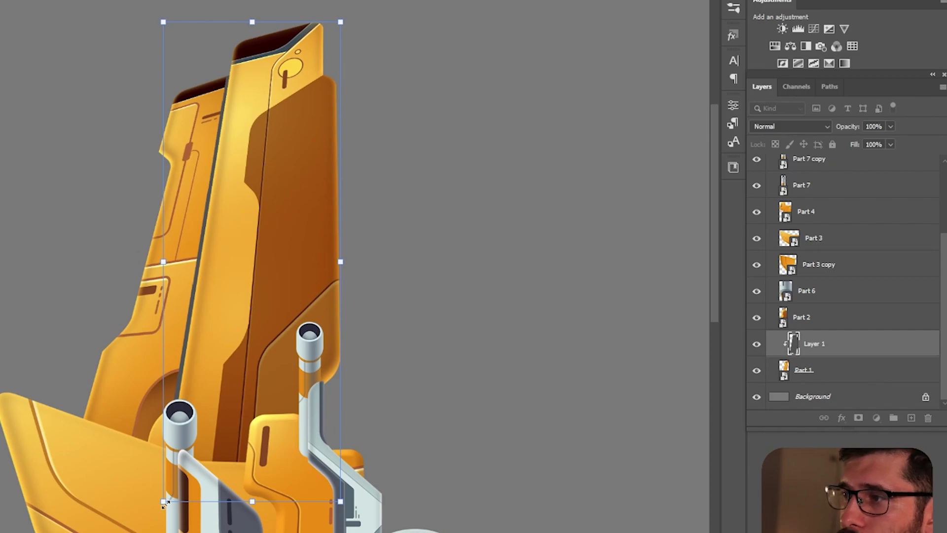
drag(164, 504, 153, 508)
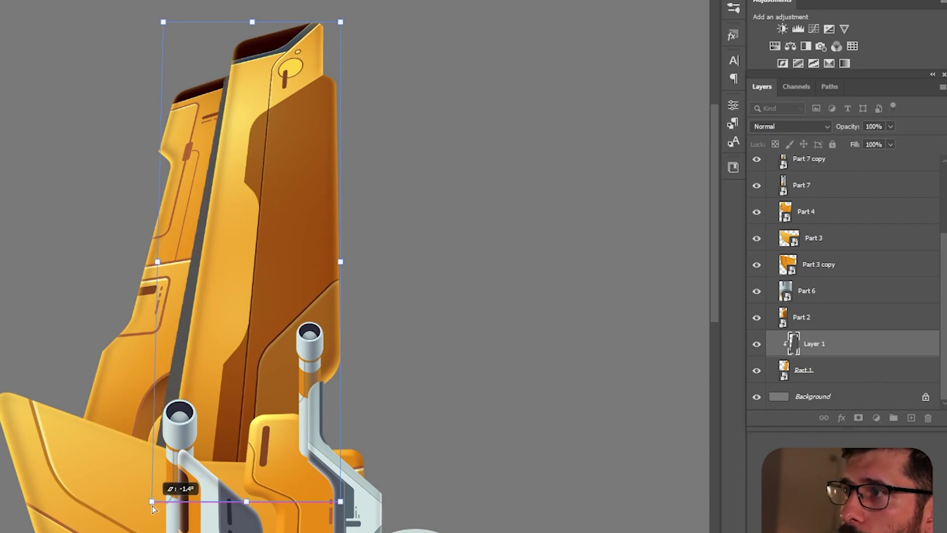
drag(158, 266, 162, 267)
key(Return)
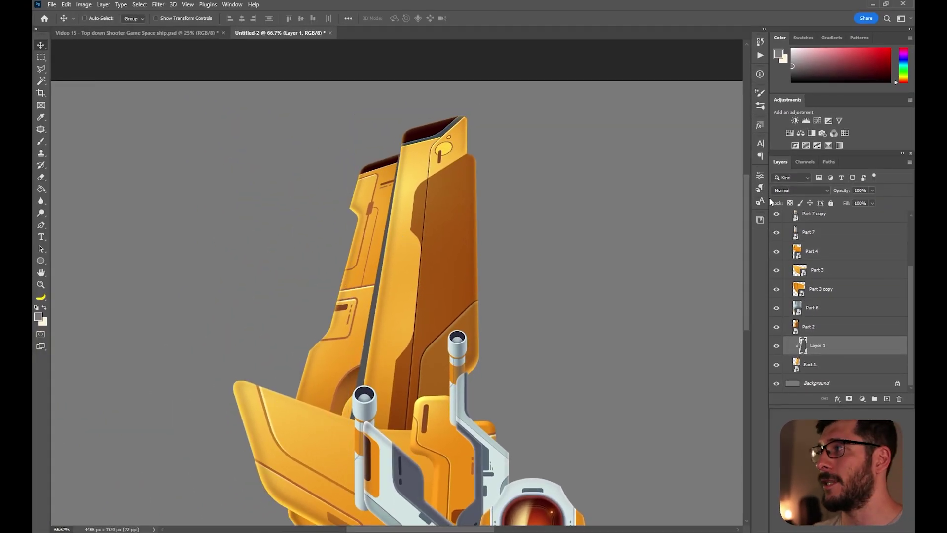
Set the silhouette layer's blend mode to Multiply and lower its opacity to 73%.
click(802, 191)
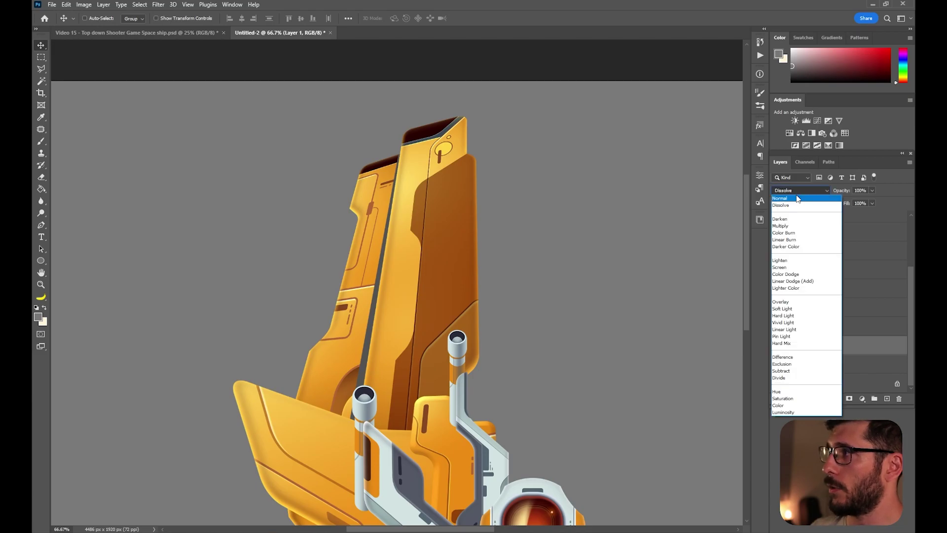
click(796, 228)
drag(843, 191, 837, 195)
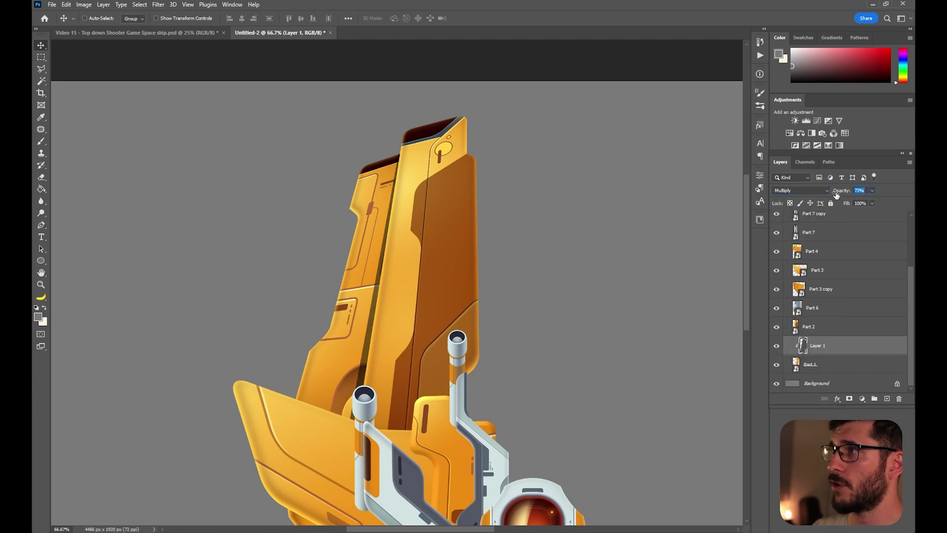
Soften the shadow's outer edge along Part 2 with an enlarged soft Blur tool brush.
click(41, 204)
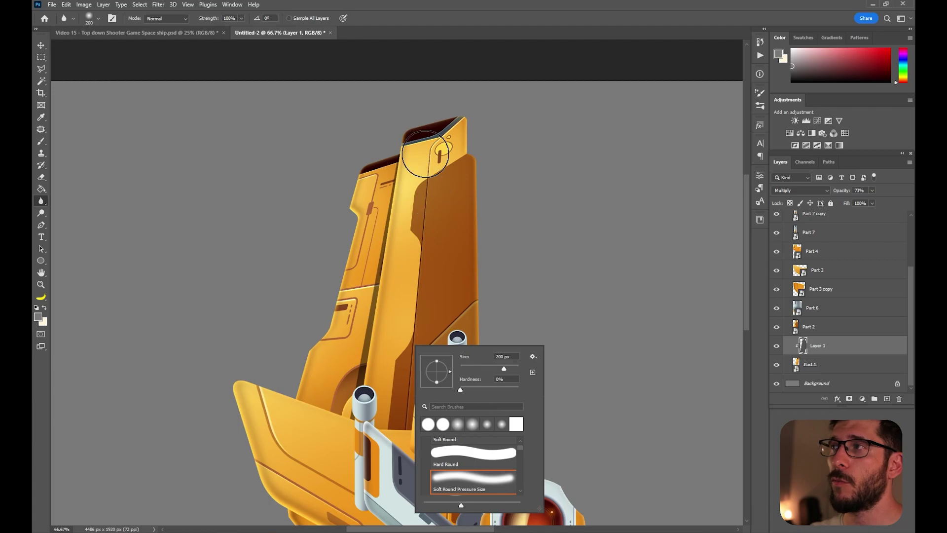
click(445, 8)
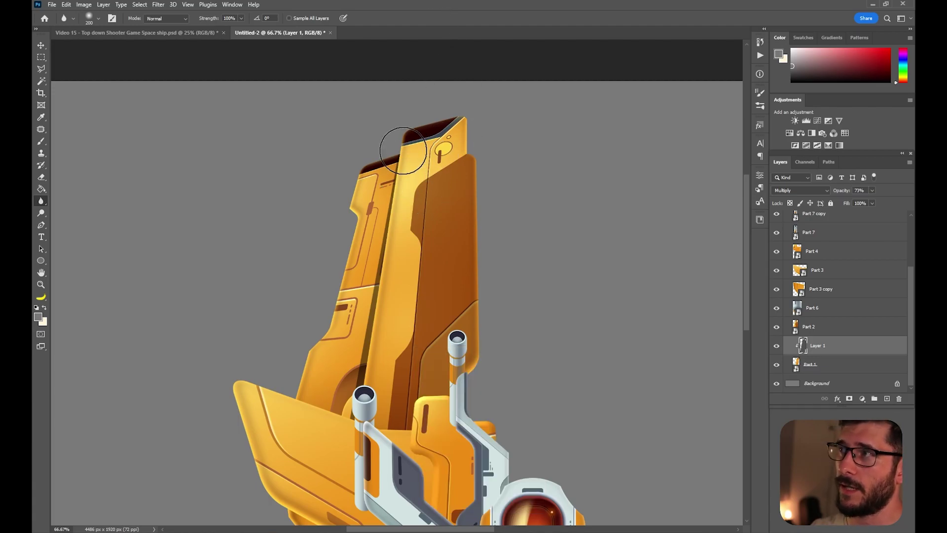
key(z)
drag(400, 172, 440, 190)
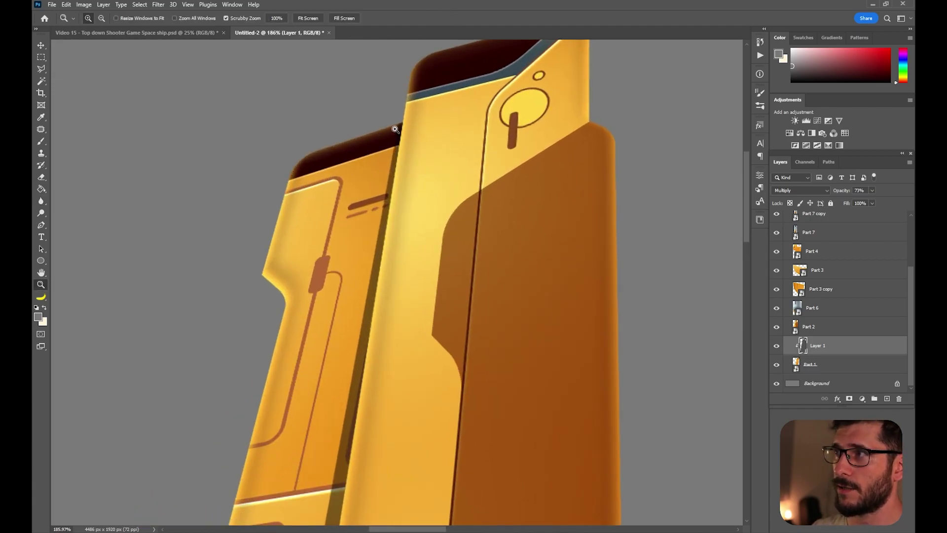
drag(395, 246, 439, 227)
key(ctrl+1)
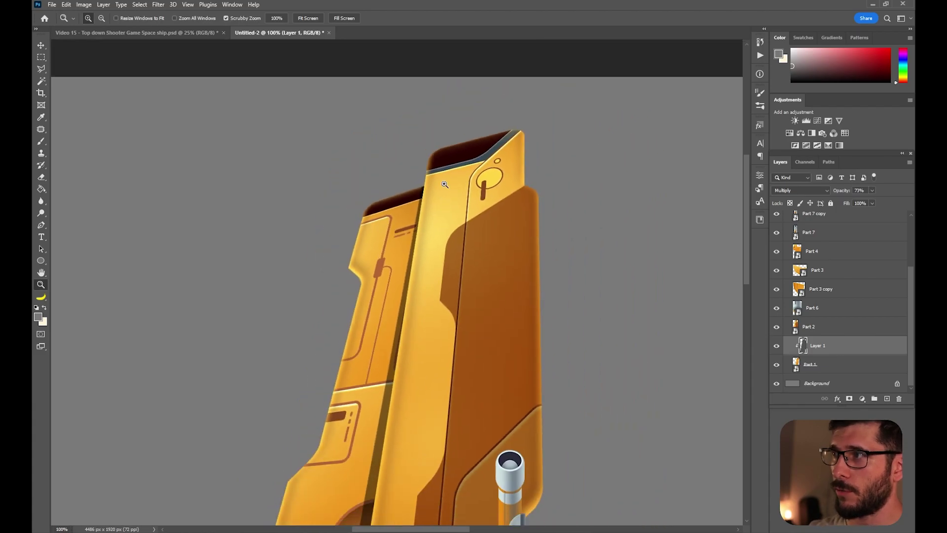
drag(453, 333, 481, 253)
click(41, 202)
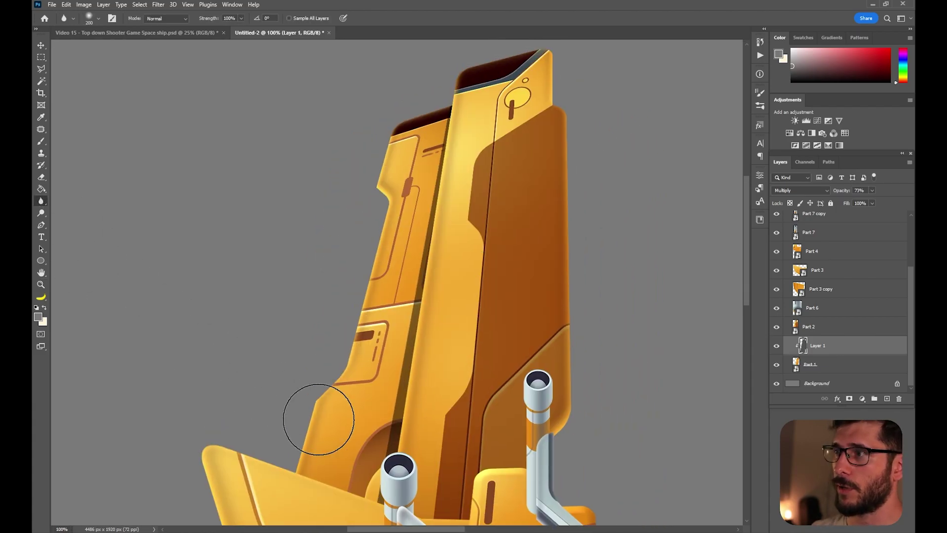
scroll(317, 413, down, 1)
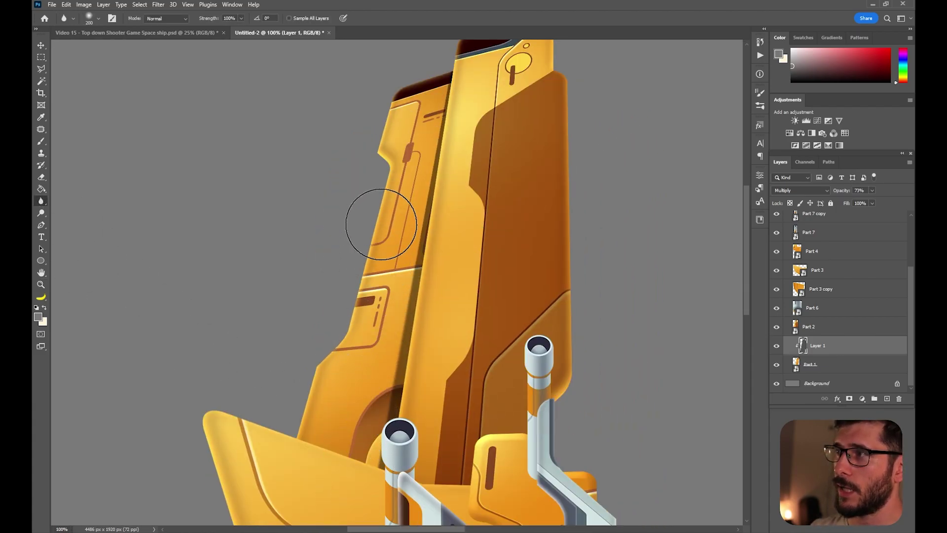
key(bracketright)
key(bracketright)
key(bracketright)
mouse_move(367, 137)
mouse_down()
mouse_move(335, 474)
mouse_move(351, 451)
mouse_move(319, 453)
mouse_move(445, 449)
mouse_move(430, 432)
mouse_move(371, 427)
mouse_up()
Compare the wing with the shadow layer hidden and shown.
key(v)
key(ctrl+minus)
click(776, 348)
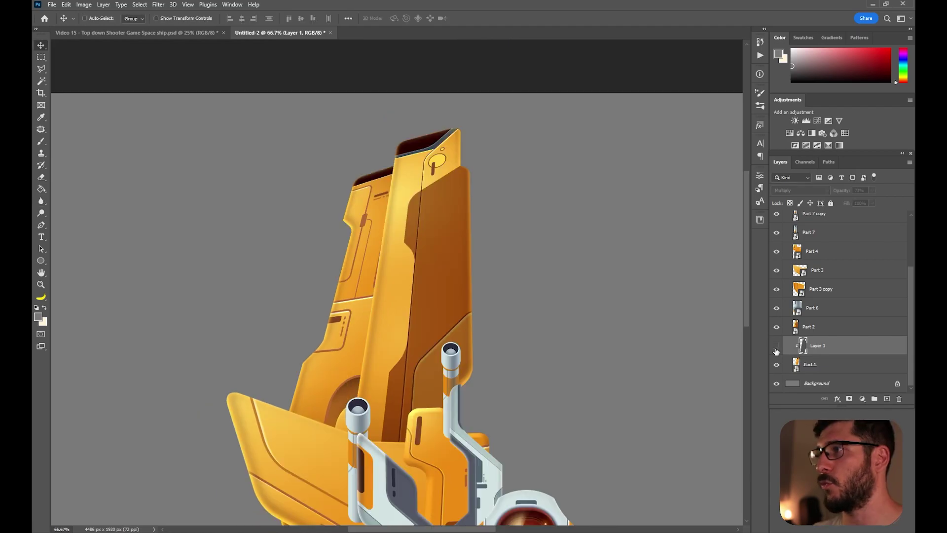
click(776, 348)
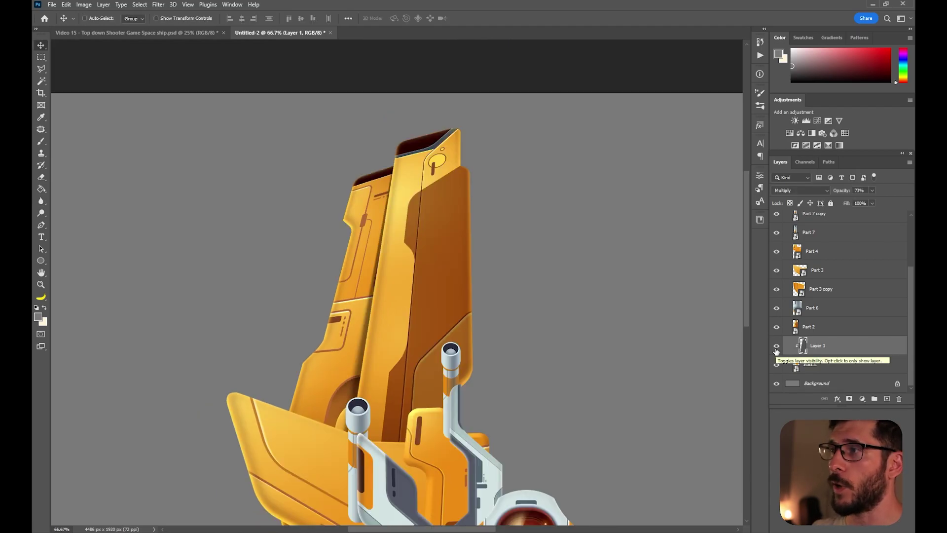
drag(399, 407, 386, 358)
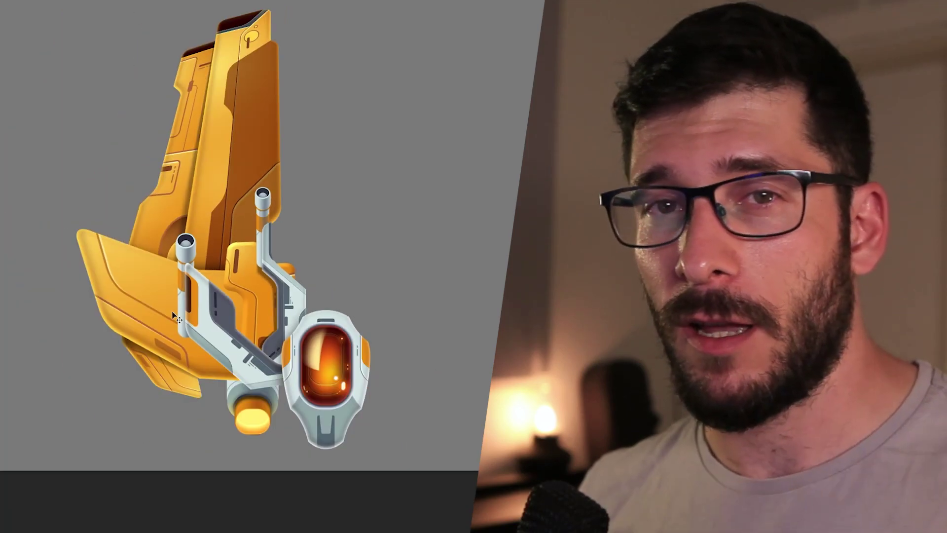
Transform the outer gun mount's shadow over the side wing and erase its excess with a larger soft eraser.
key(ctrl+t)
key(Return)
key(e)
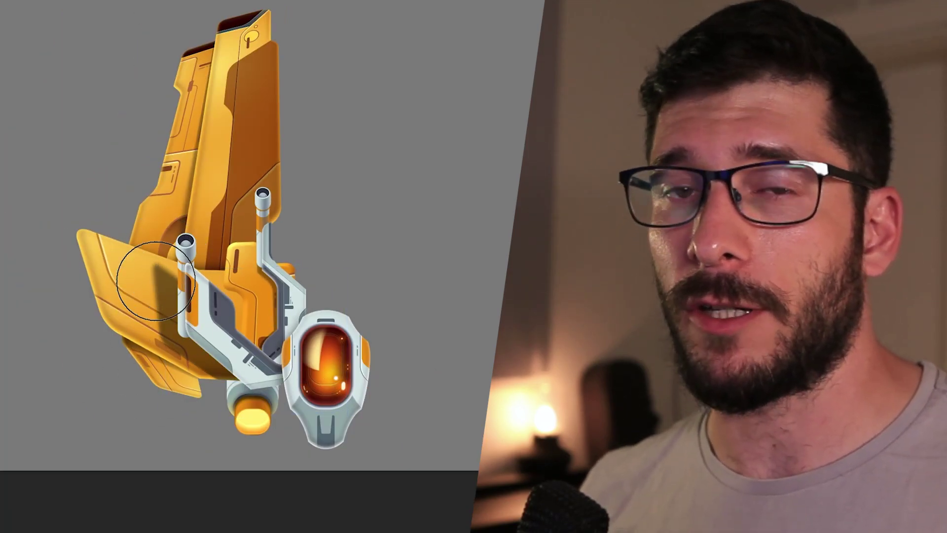
drag(156, 281, 198, 345)
key(])
key(])
drag(120, 234, 143, 276)
Soften the gun mount's shadow on the side wing with a 3.7-pixel Gaussian Blur.
key(ctrl+alt+f)
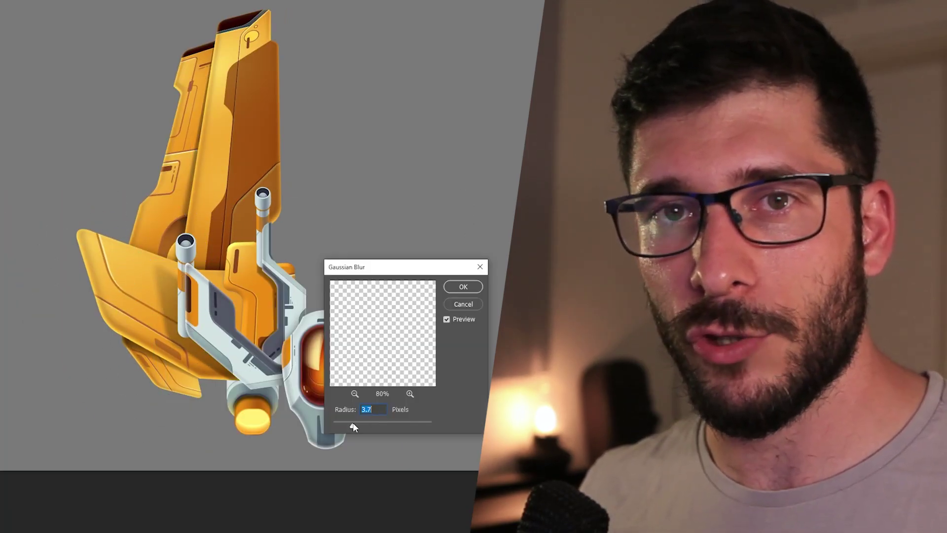
key(Return)
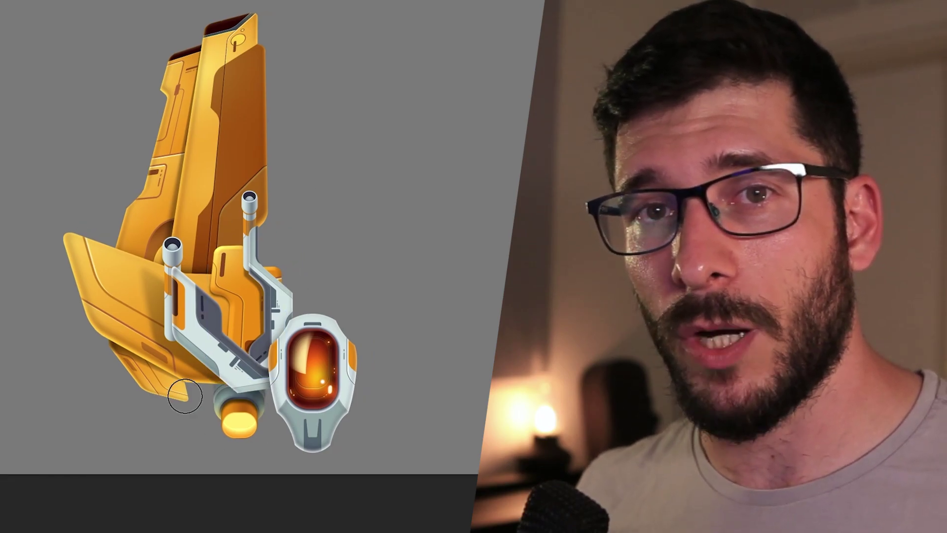
right_click(217, 394)
key(Return)
scroll(455, 382, up, 2)
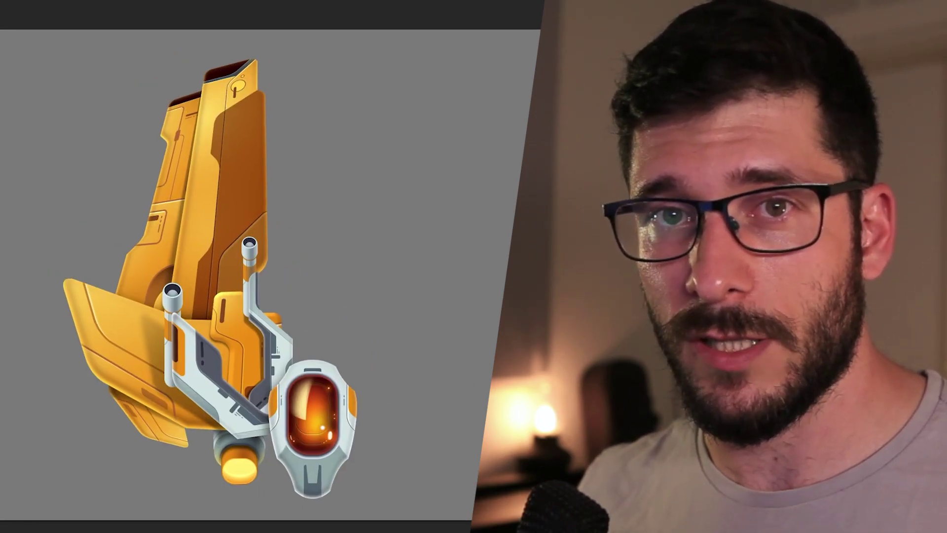
Stretch the shadow silhouette over the tall wing panels with Free Transform to extend it outward.
drag(210, 146, 198, 161)
key(ctrl+t)
drag(190, 316, 146, 317)
drag(179, 75, 177, 173)
key(Return)
Refine the shading around the inner wing and gun mounts, and paint soft yellow glow along the wing panels' outer edges.
drag(250, 375, 220, 353)
mouse_move(226, 272)
mouse_down()
mouse_move(151, 309)
mouse_move(265, 405)
mouse_up()
drag(295, 286, 301, 314)
scroll(301, 314, down, 2)
right_click(289, 342)
key(Return)
drag(216, 399, 229, 398)
Inspect the glowing edges up close and mirror the finished left side wings to complete the ship.
scroll(121, 105, up, 5)
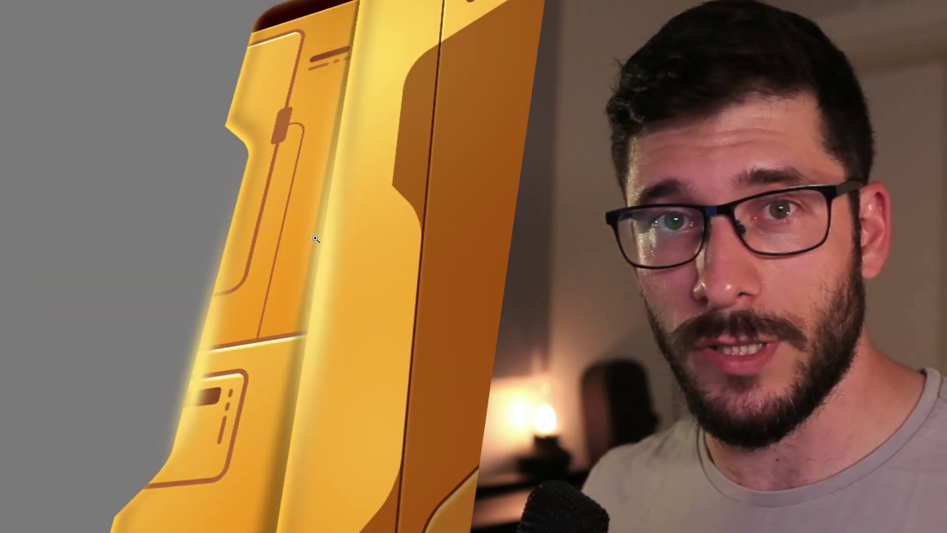
scroll(220, 176, down, 4)
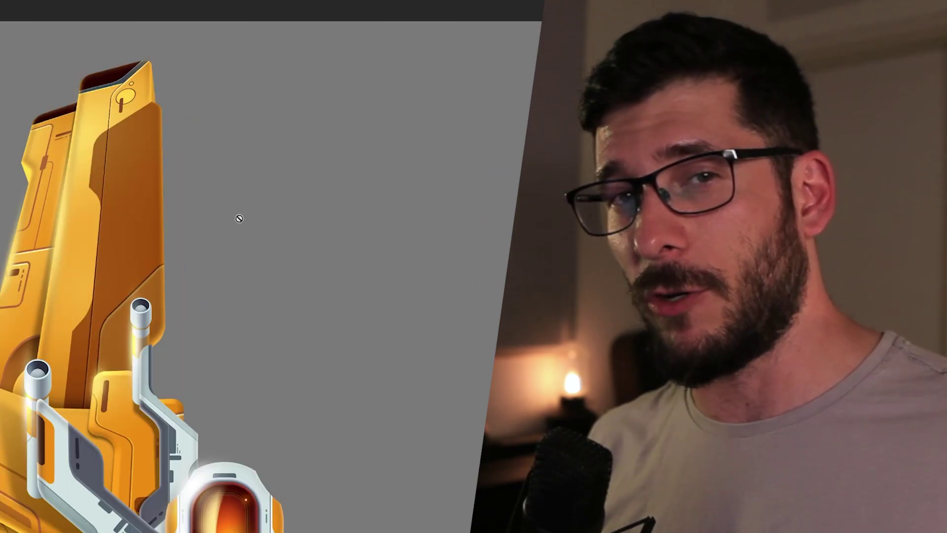
drag(159, 355, 215, 344)
scroll(224, 274, down, 2)
scroll(224, 274, up, 1)
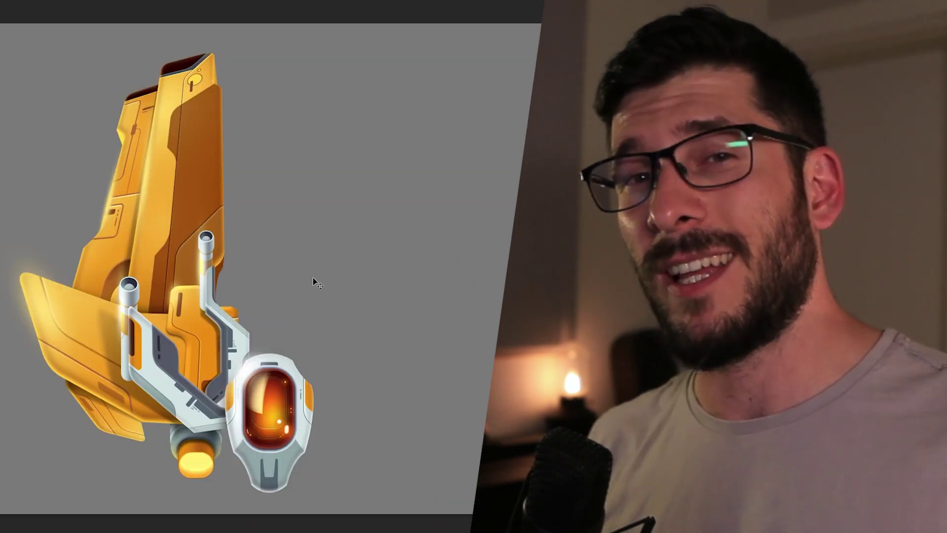
scroll(223, 275, up, 1)
alt+click(233, 190)
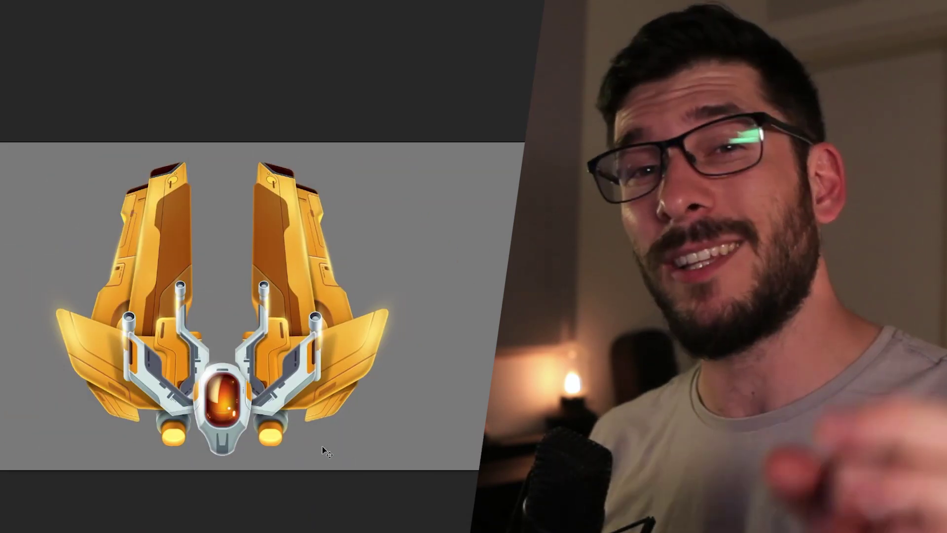